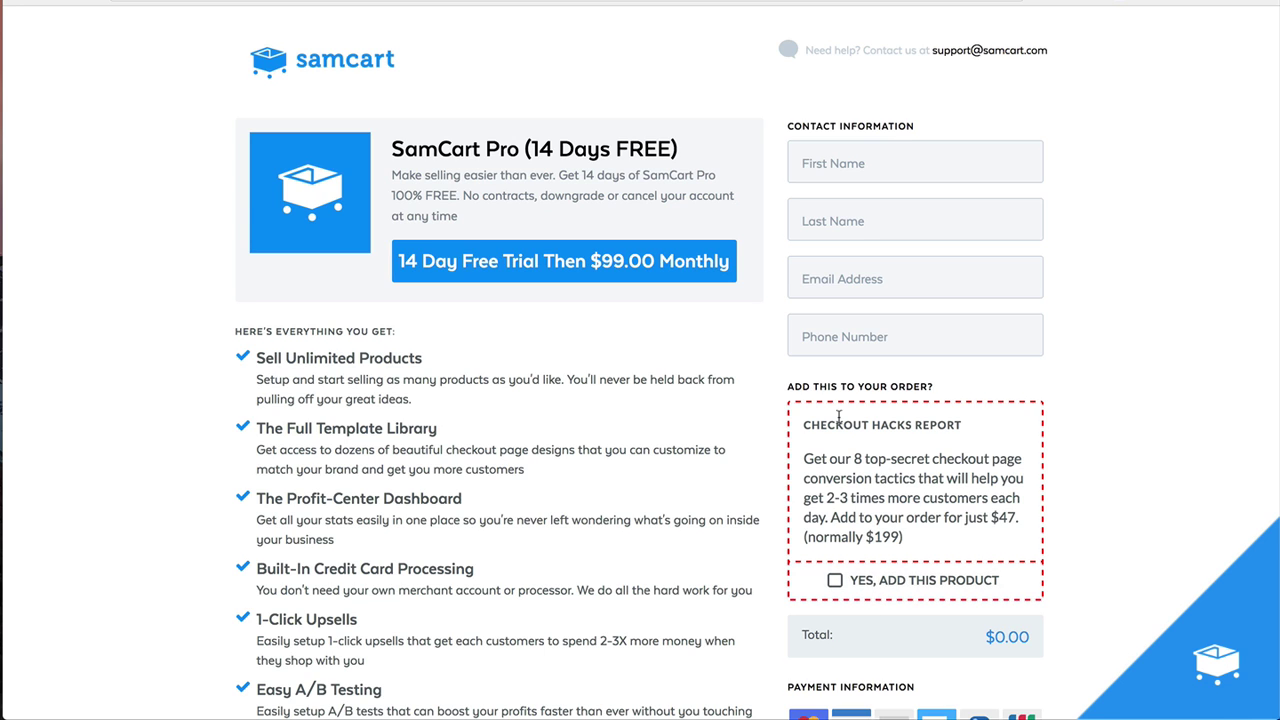
Examine the Checkout Hacks Report order bump and the SamCart Pro free trial offer on the checkout page
drag(806, 424, 980, 540)
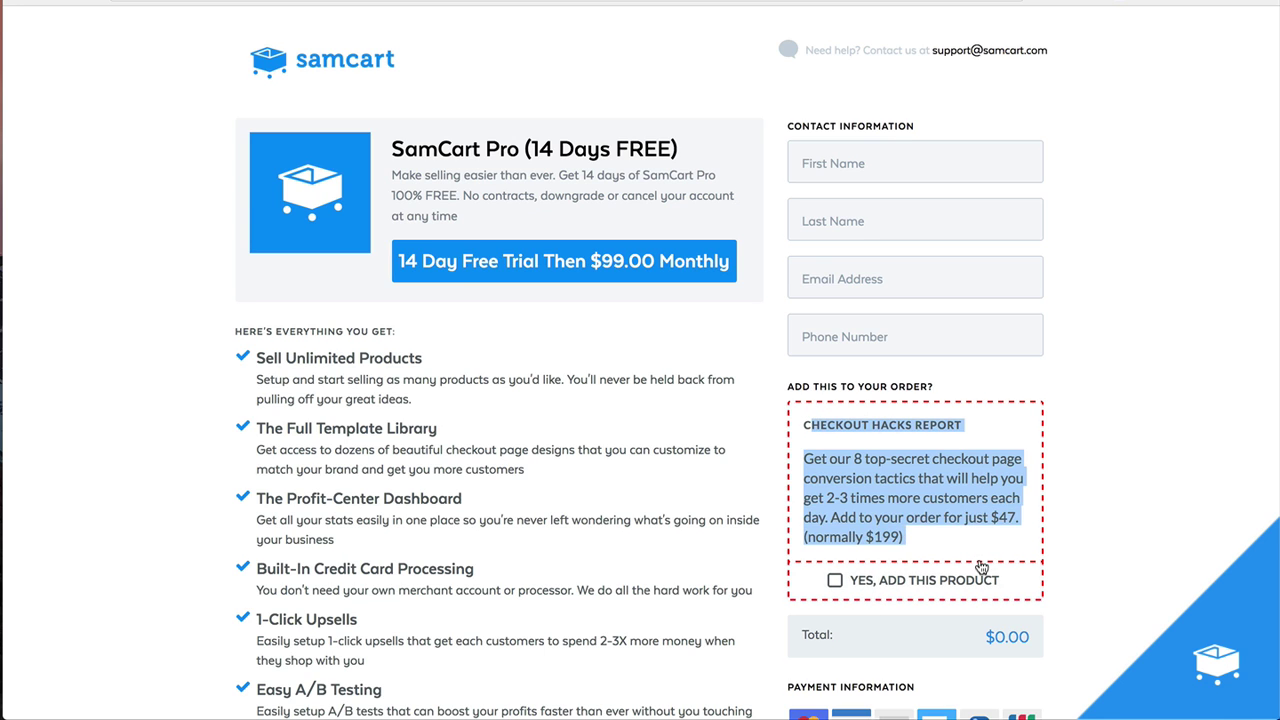
click(960, 588)
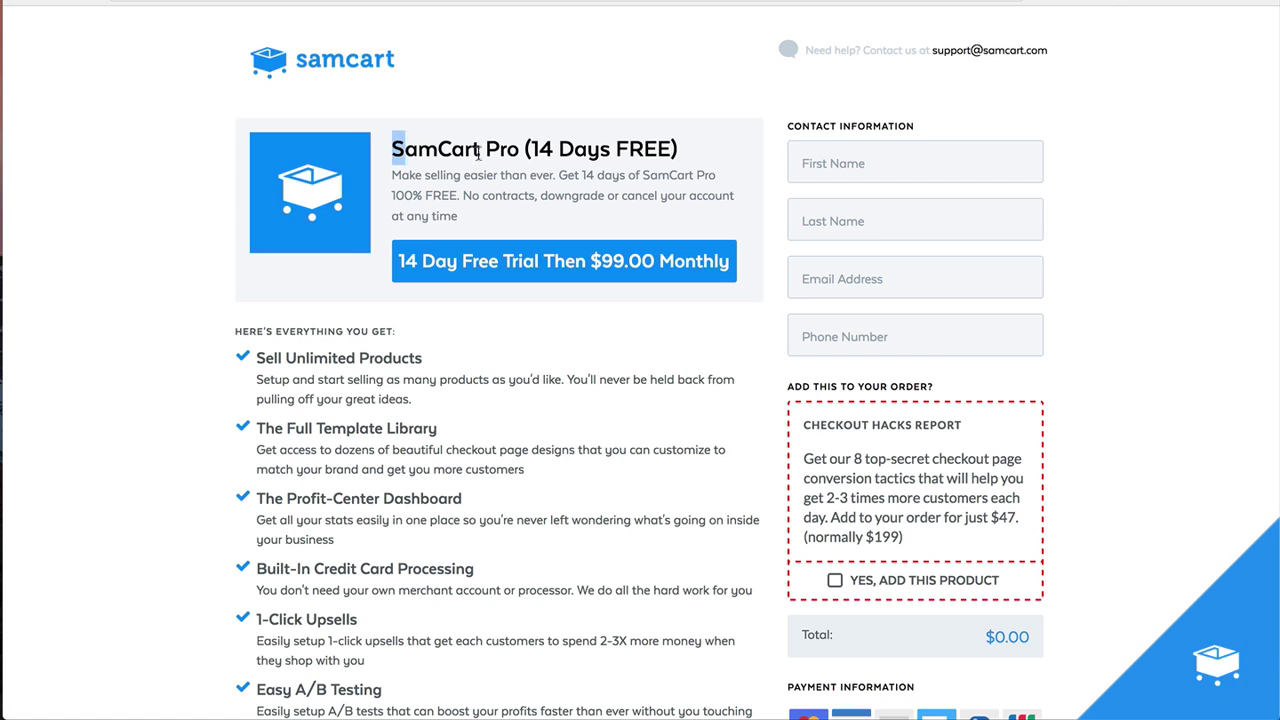
drag(395, 150, 684, 152)
click(688, 155)
Add the Checkout Hacks Report to the order and review its price and description alongside the SamCart Pro offer
click(835, 580)
drag(1001, 518, 1022, 520)
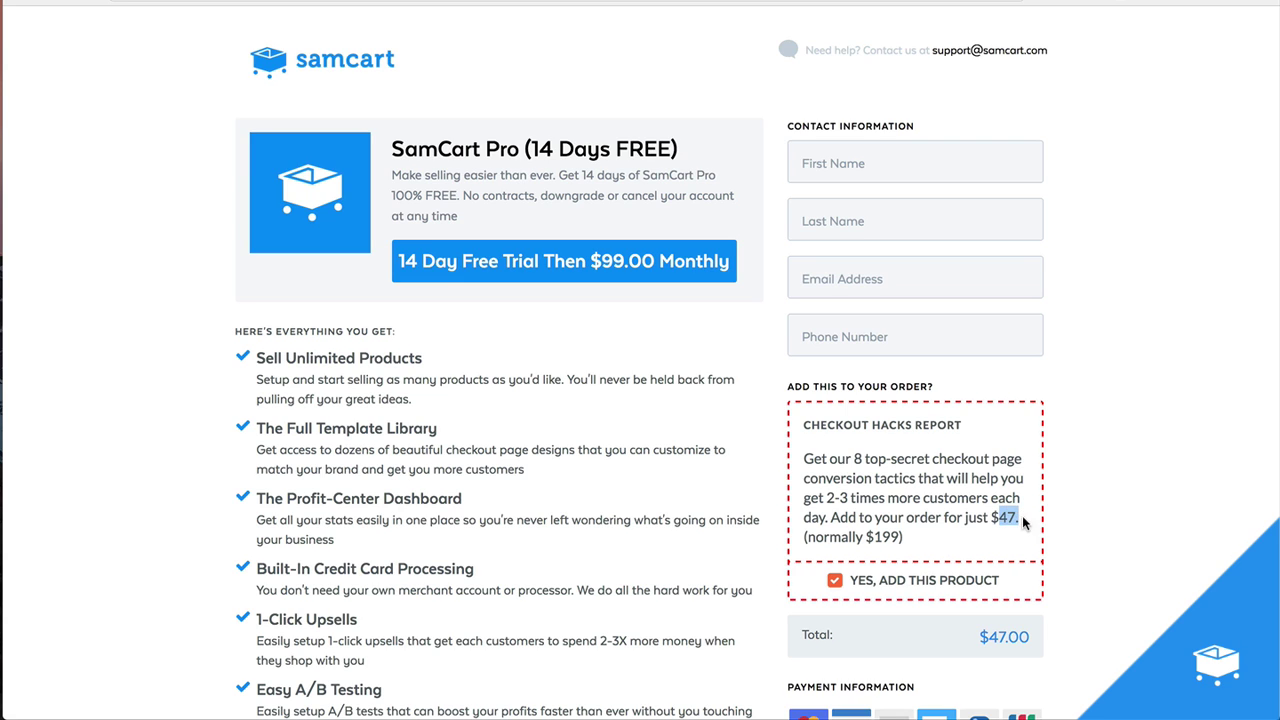
click(1004, 517)
drag(391, 152, 662, 222)
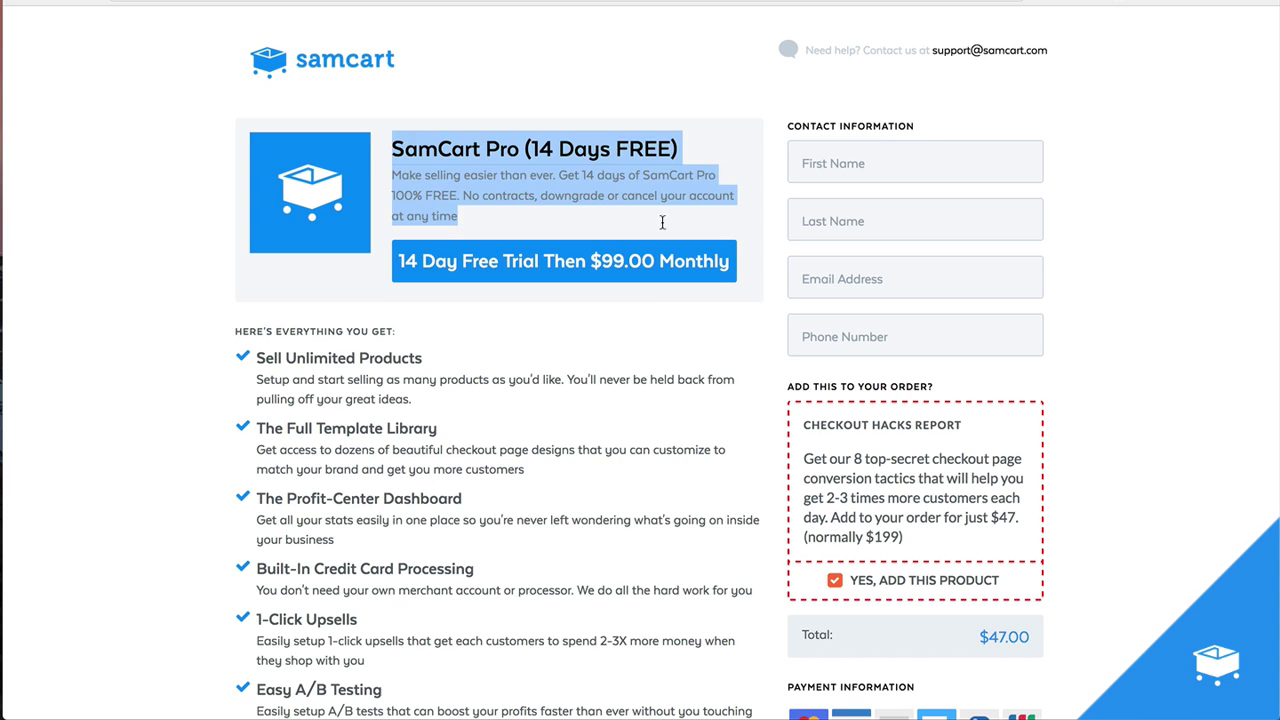
click(659, 180)
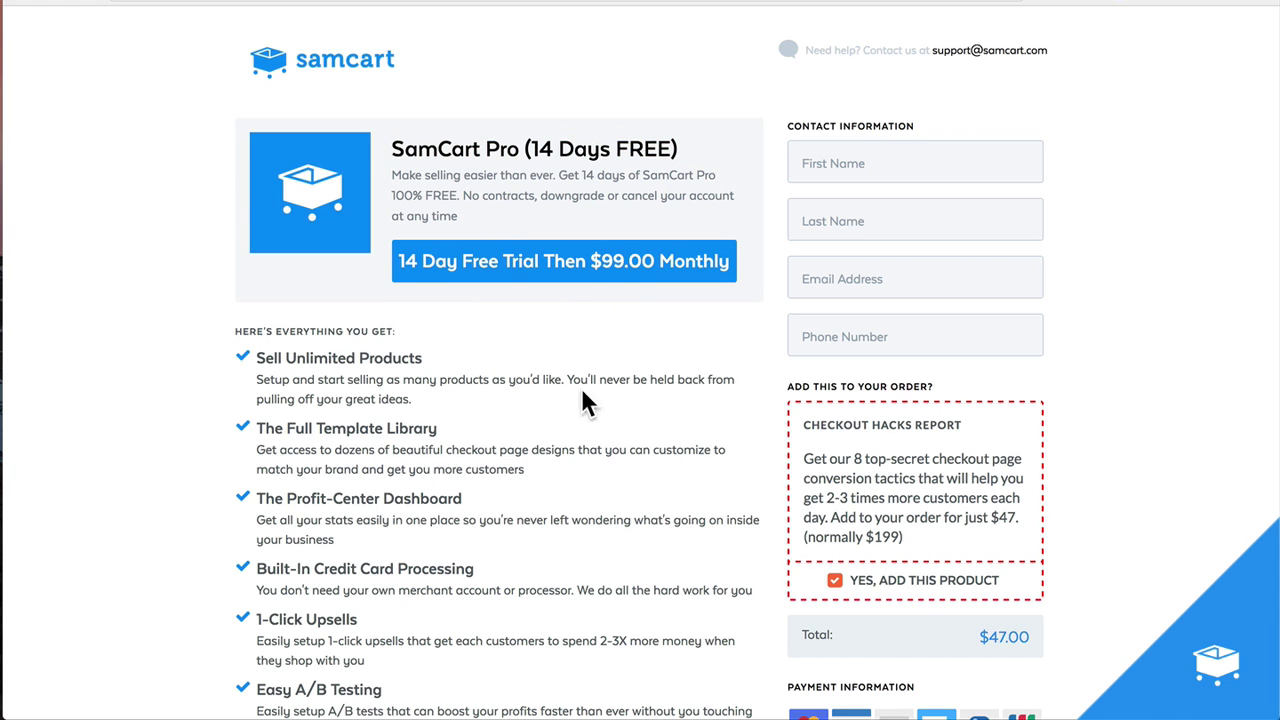
drag(832, 472, 931, 532)
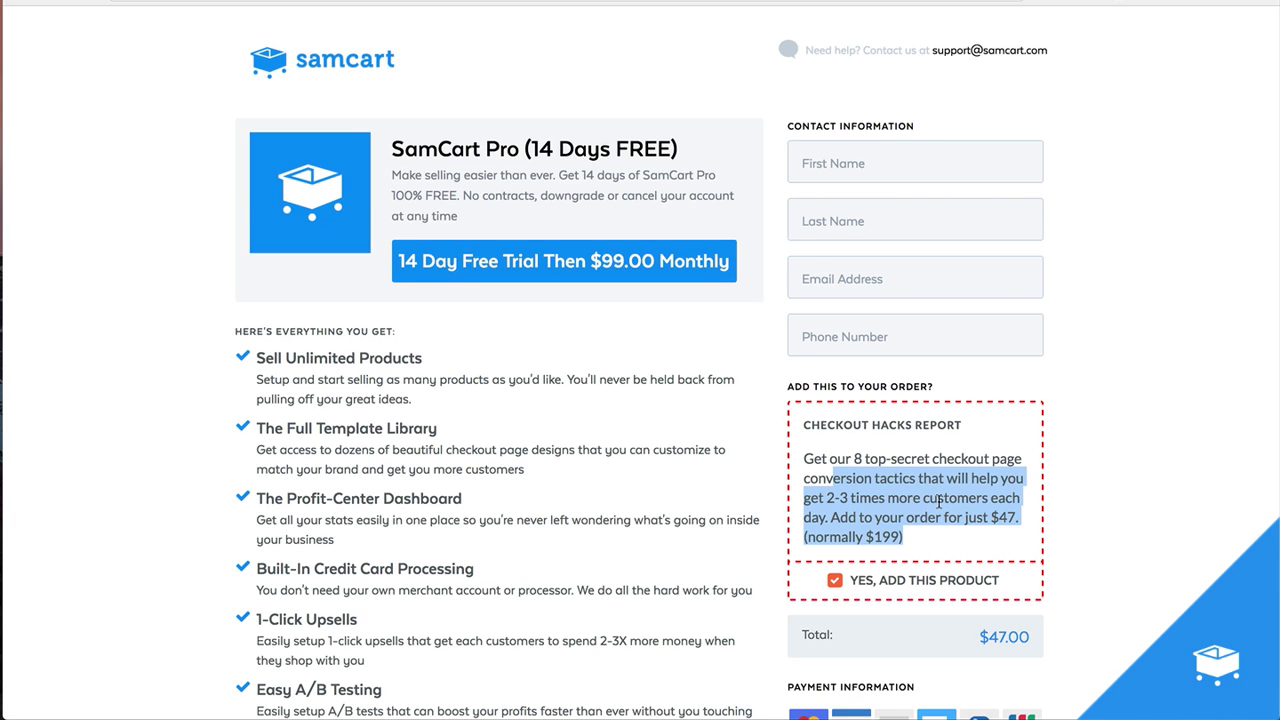
click(940, 502)
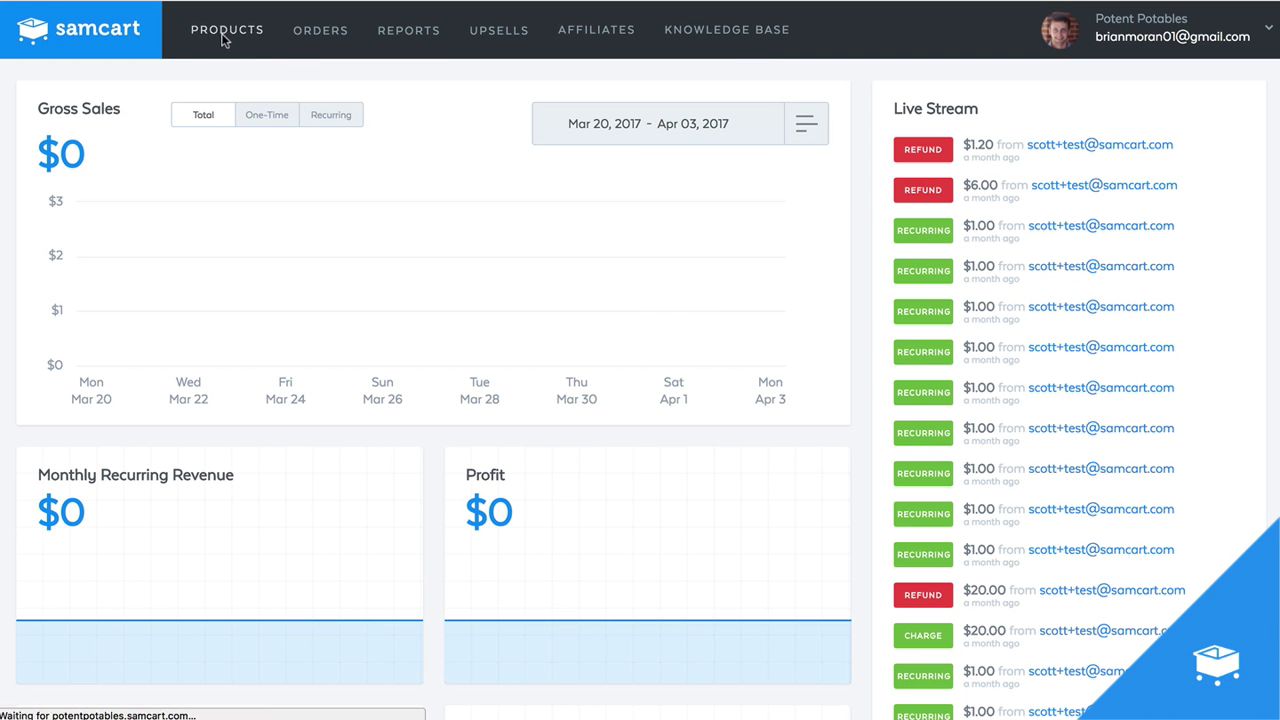
Start a new product in the SamCart dashboard, named Fruit Basket and priced at $100
click(224, 40)
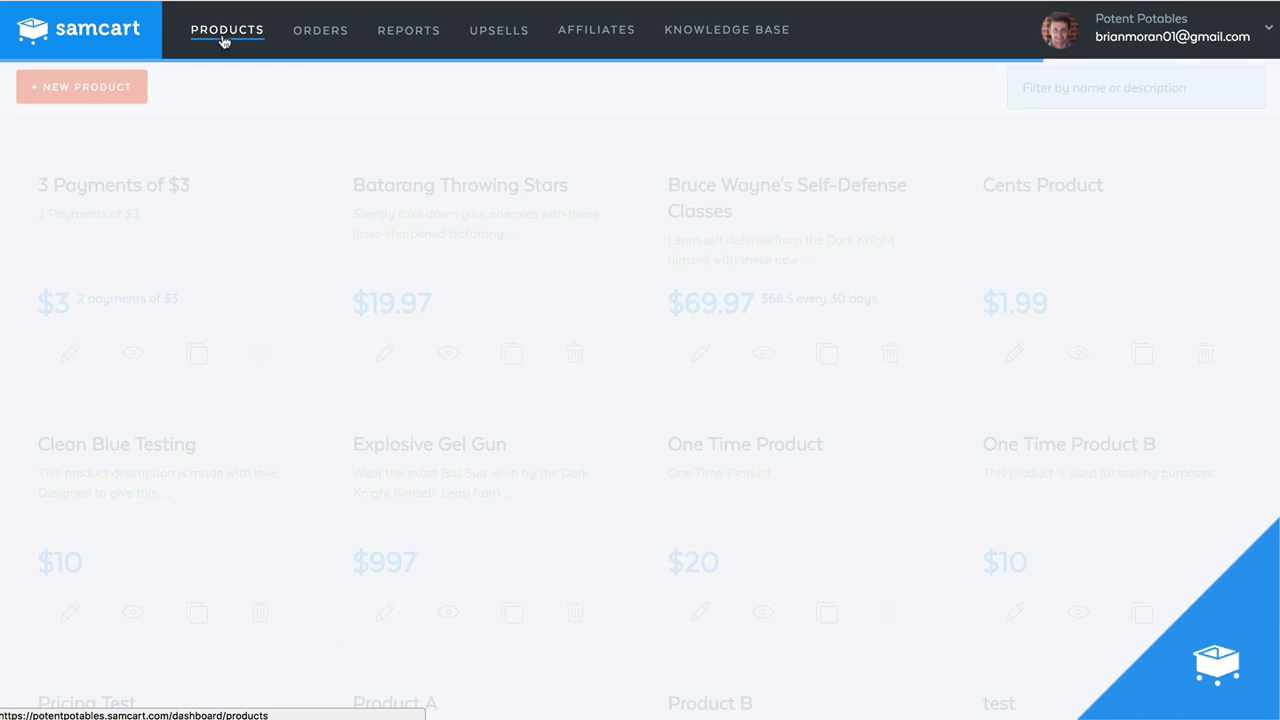
click(82, 87)
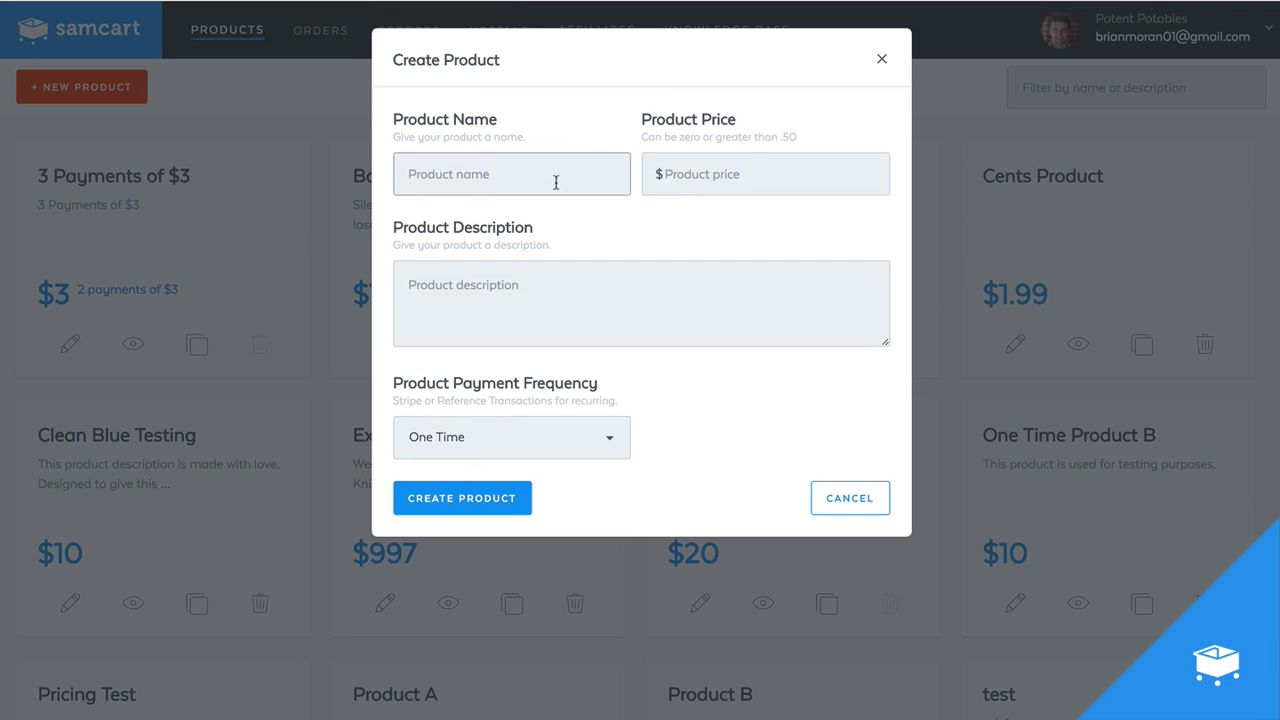
text(F)
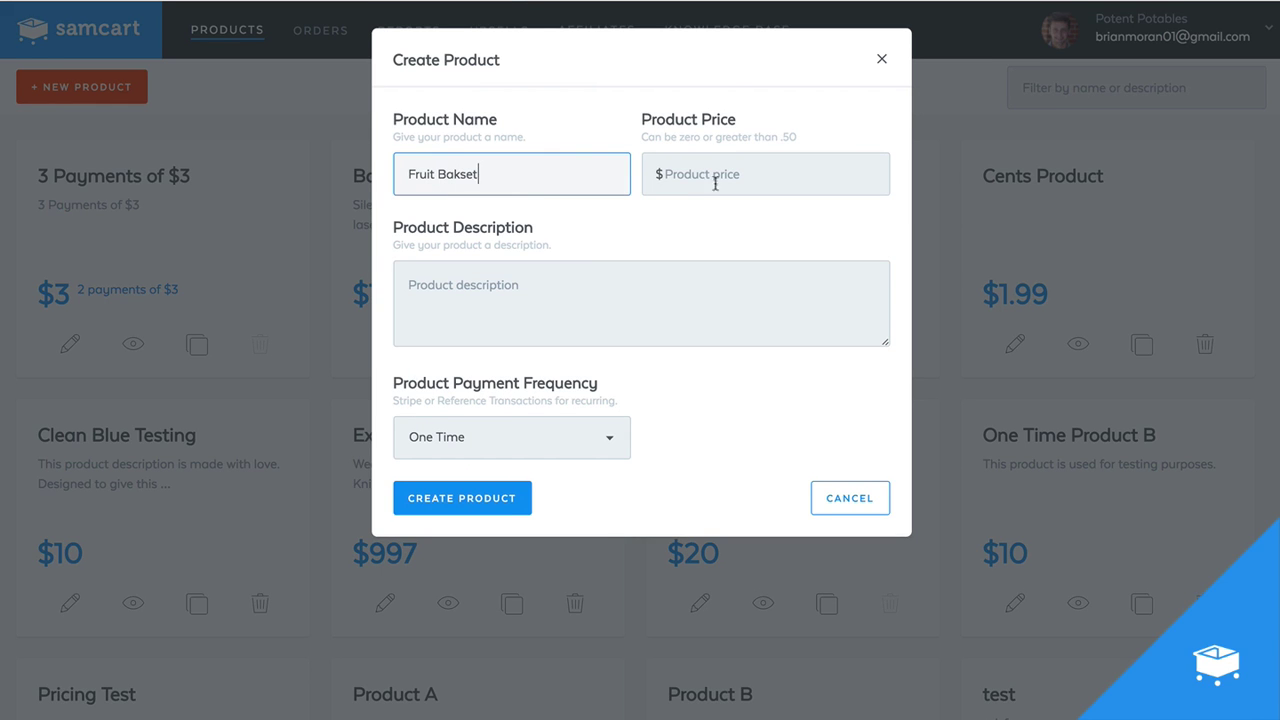
text(ruit Bas)
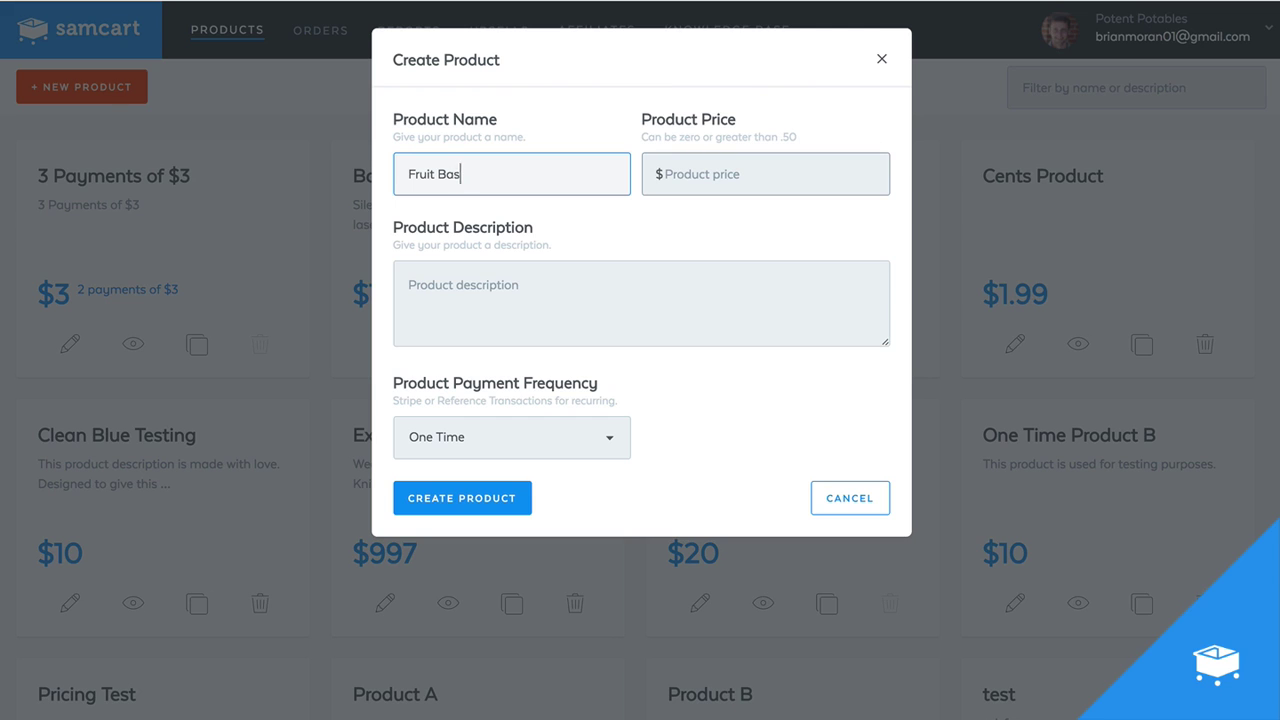
text(ket)
key(Tab)
text(1)
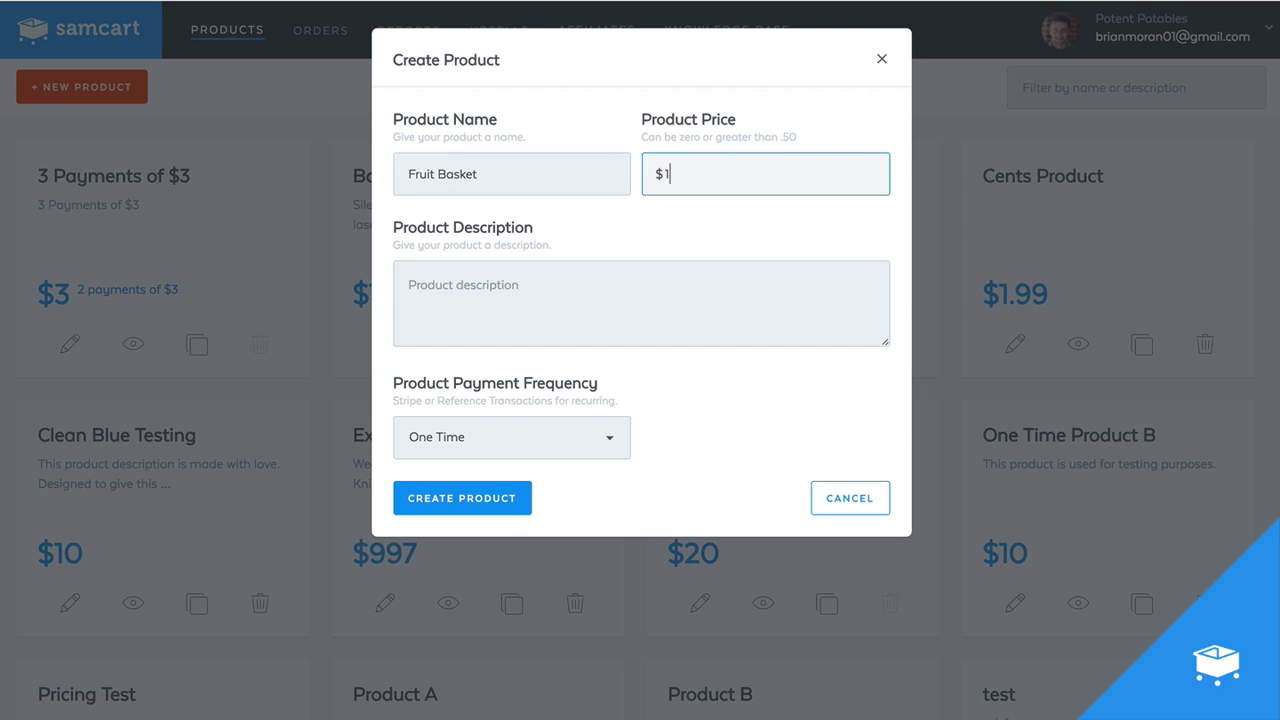
Leave the description empty, keep the One Time payment frequency and create the product
click(780, 302)
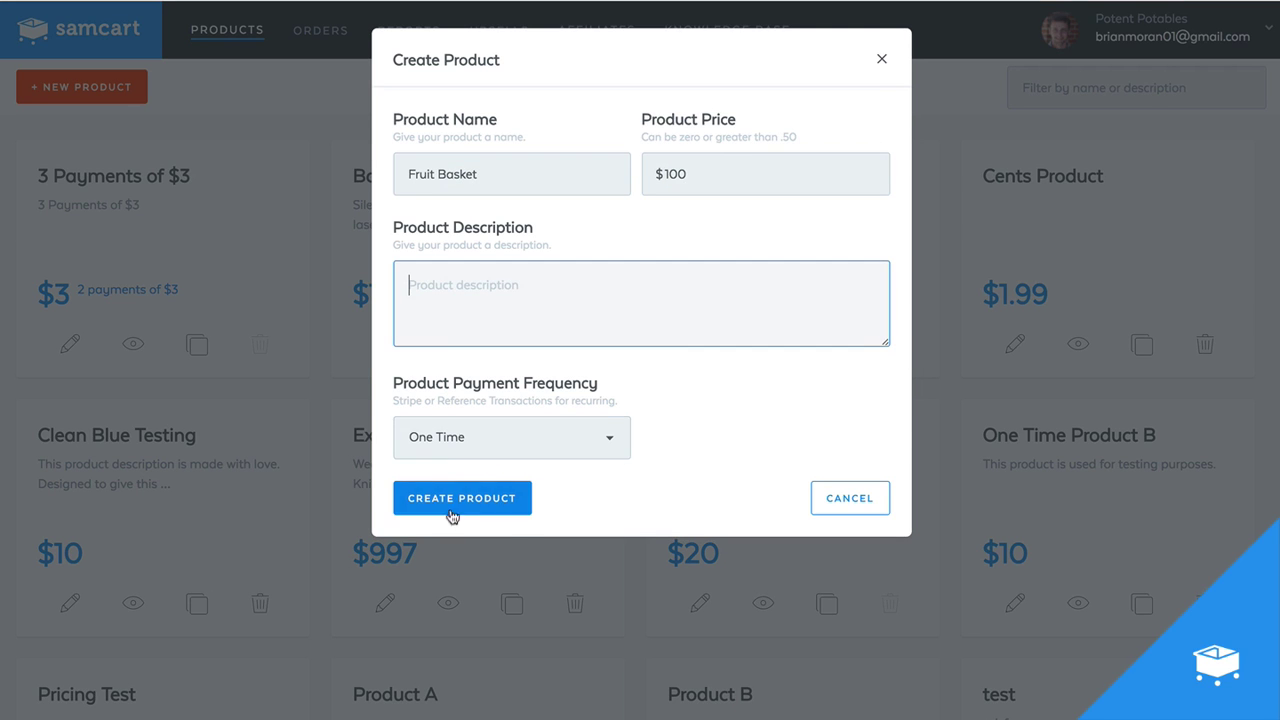
click(474, 451)
click(485, 515)
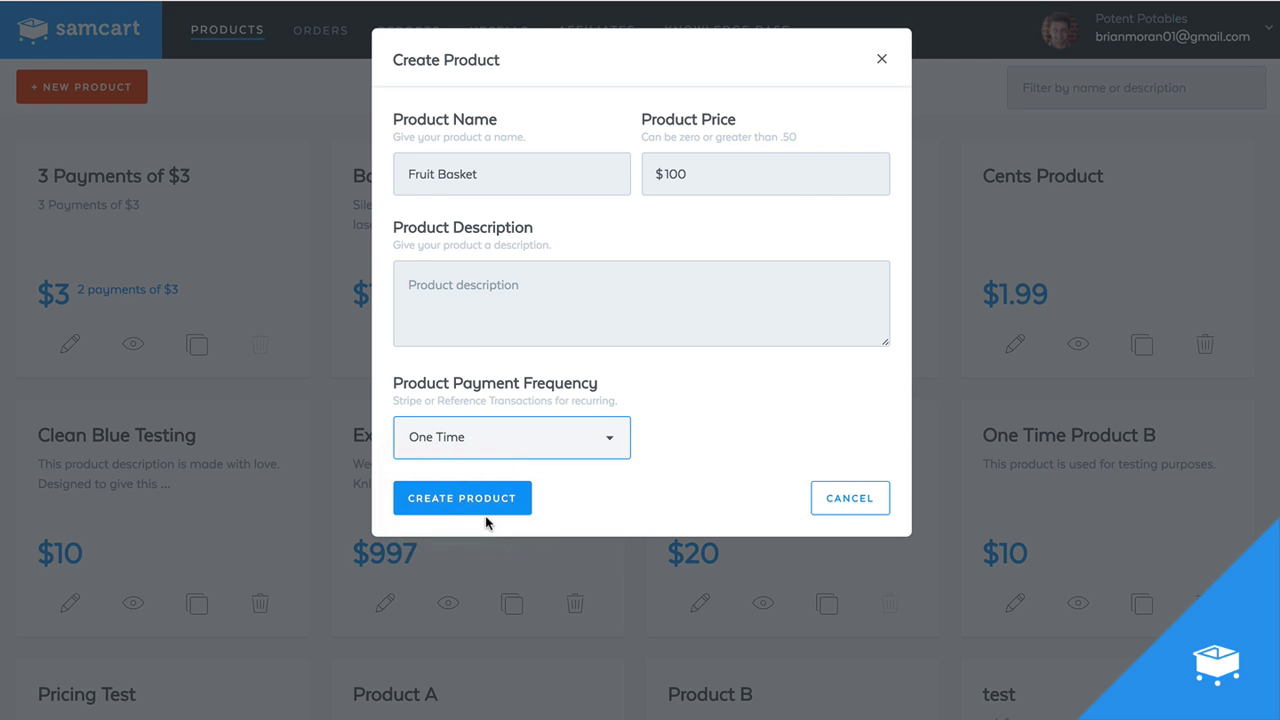
click(462, 498)
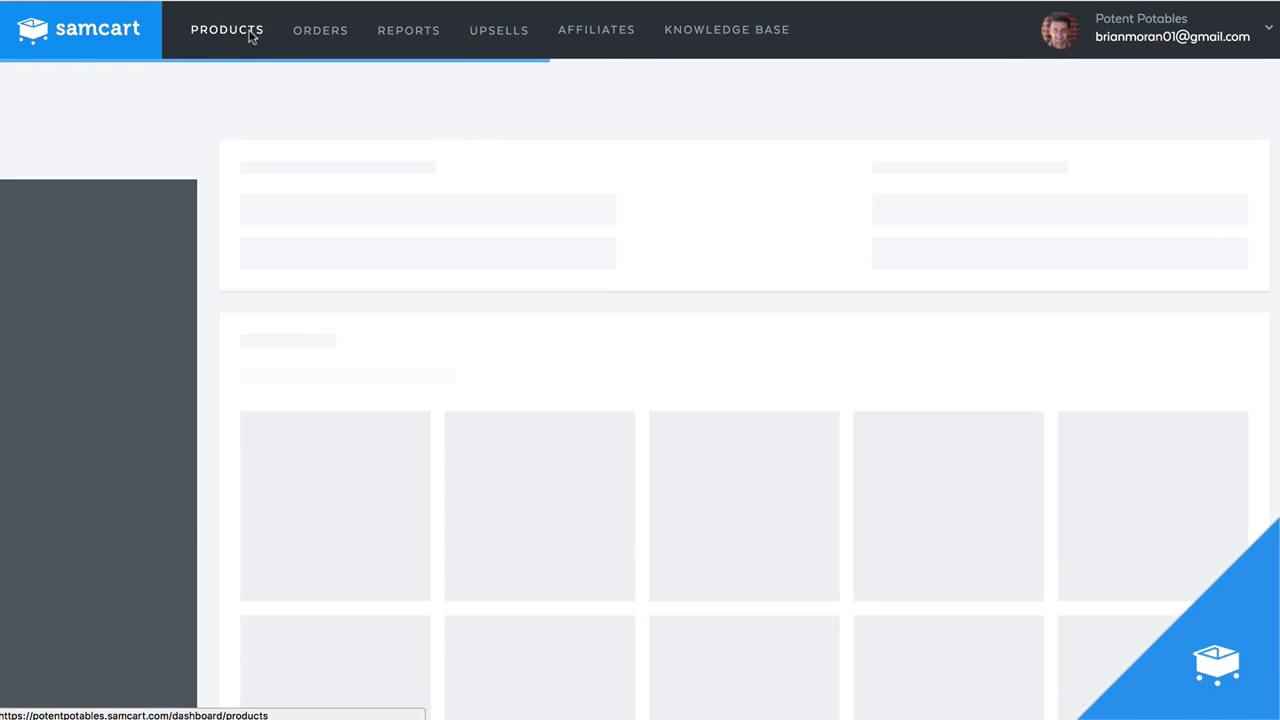
Start another new product named "Monthly Fruit Basket (Trial)" with a product price of $100
right_click(250, 36)
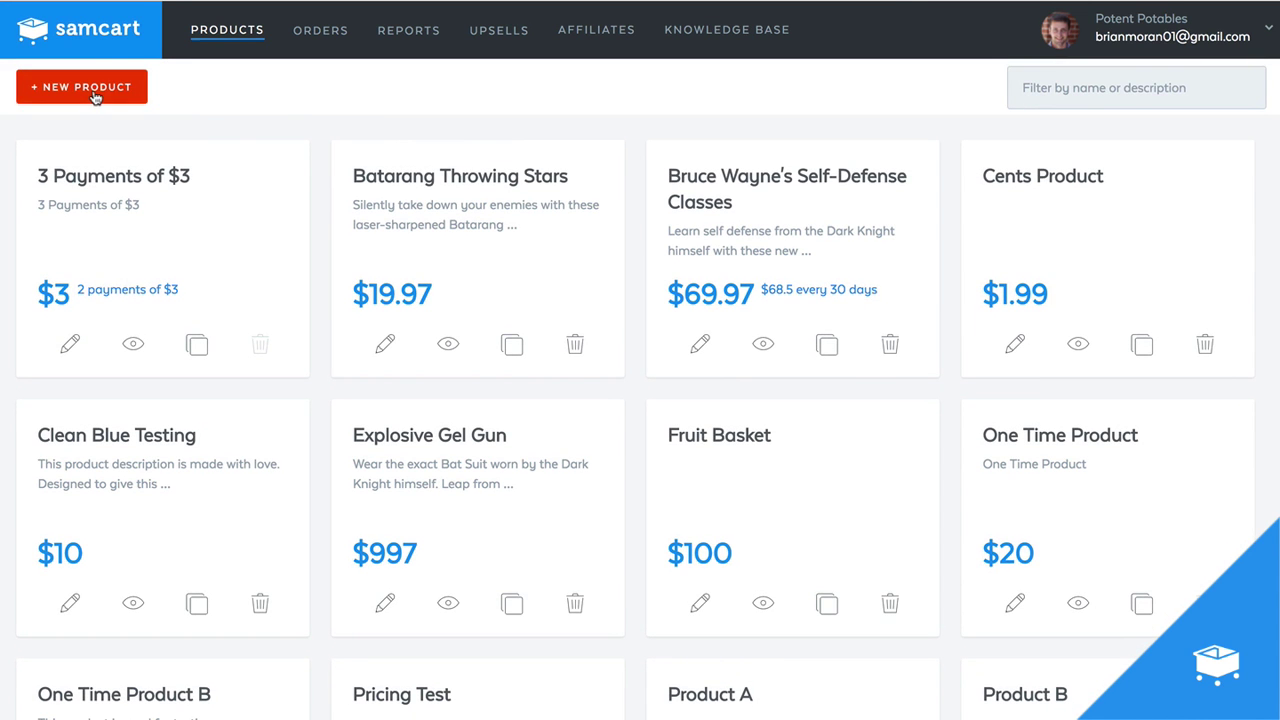
click(450, 162)
text(Mont)
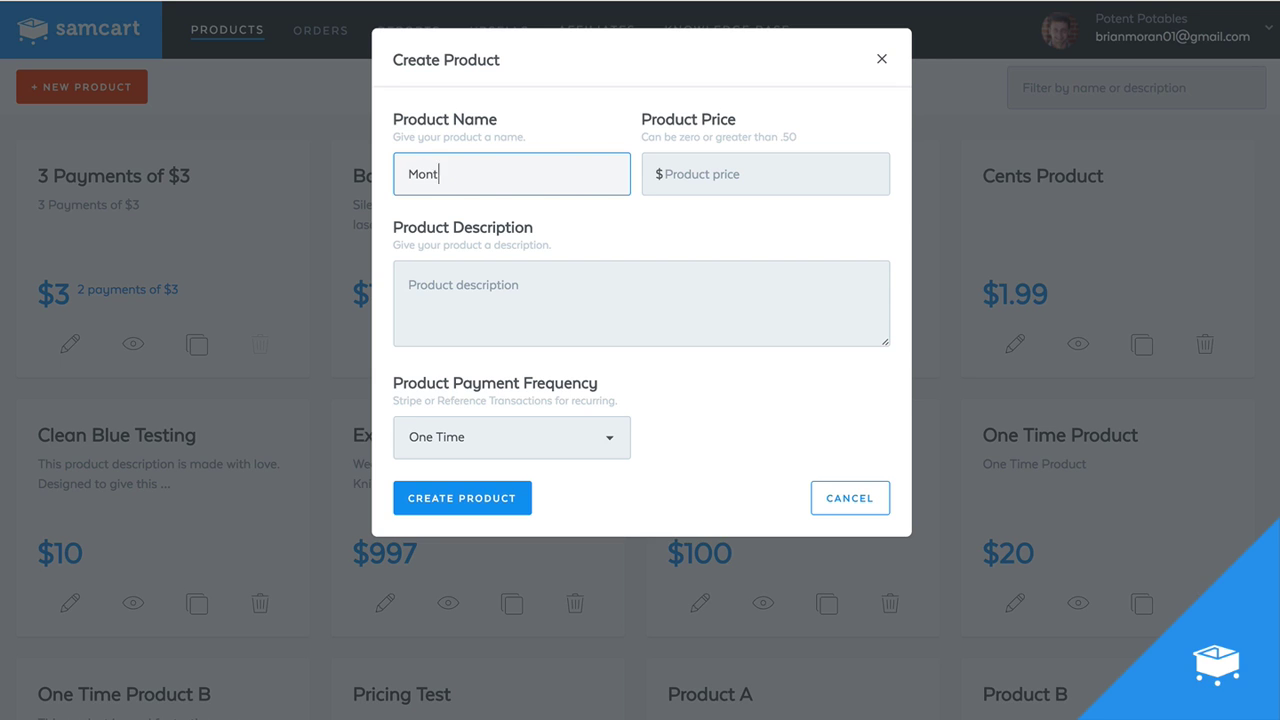
text(hly Fruit Basket (Trial))
click(715, 172)
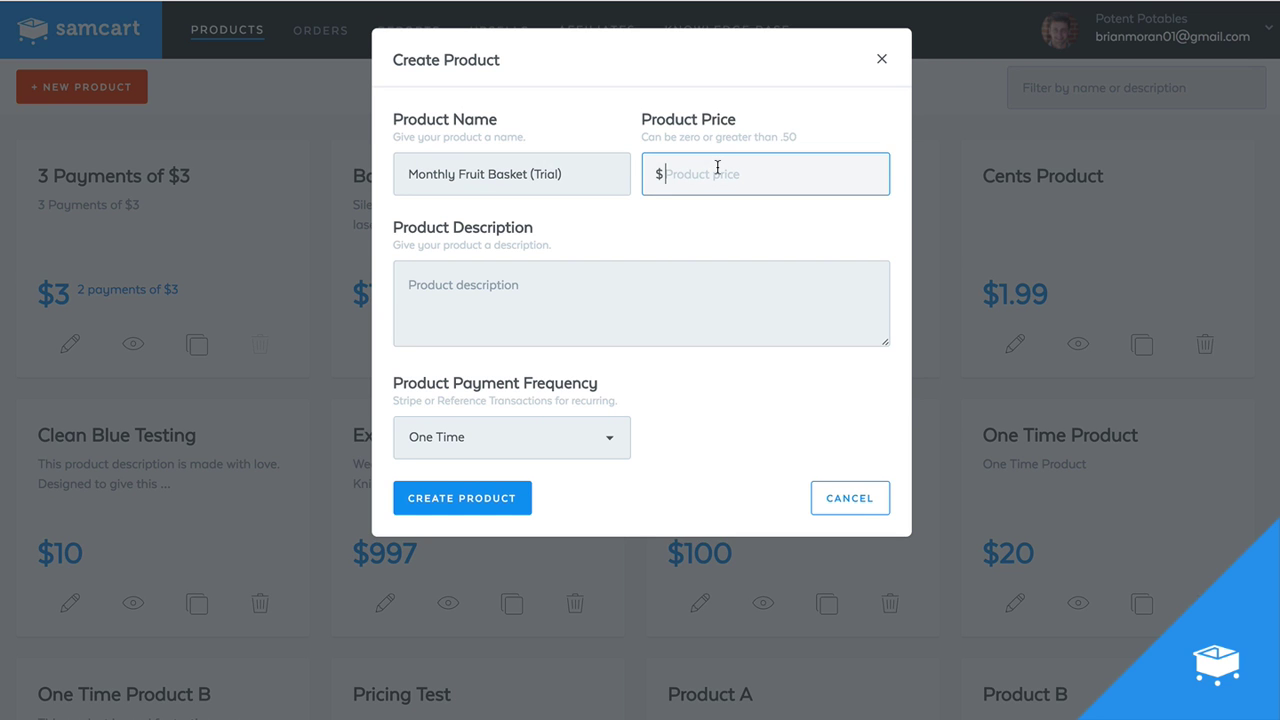
text(100)
Set the payment frequency to Recurring Monthly and the subscription price to $100
click(603, 437)
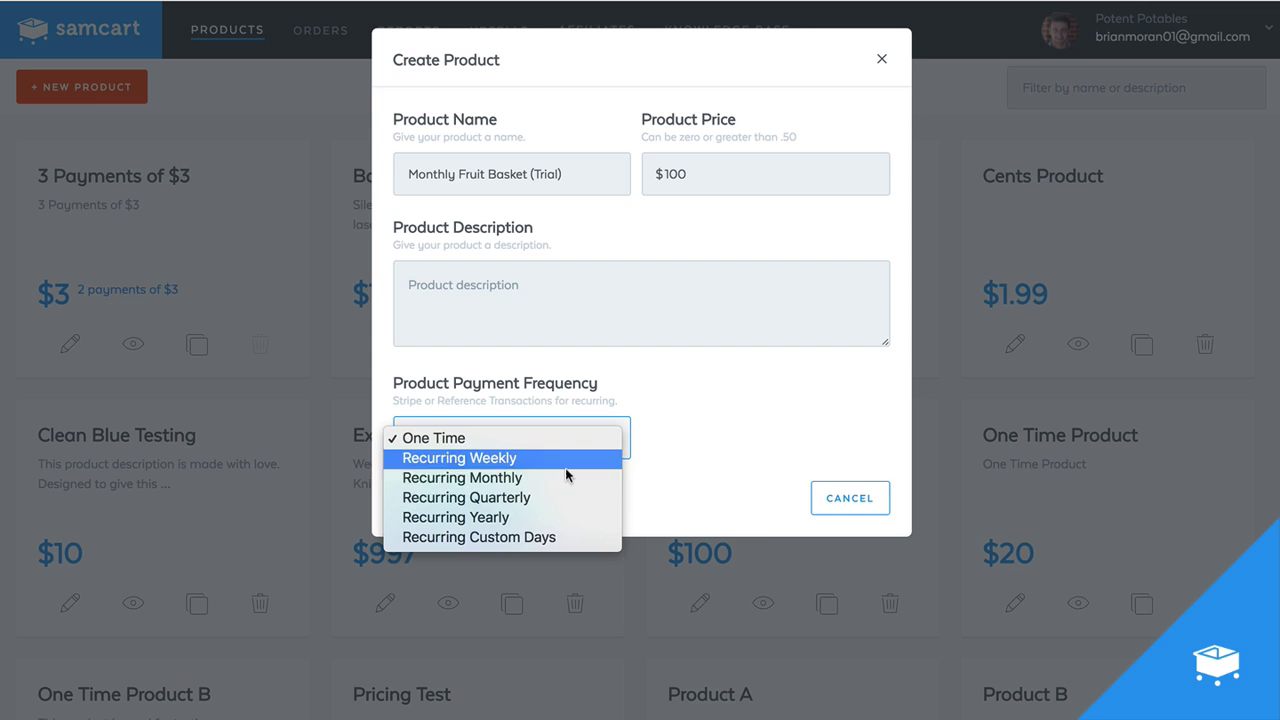
click(552, 479)
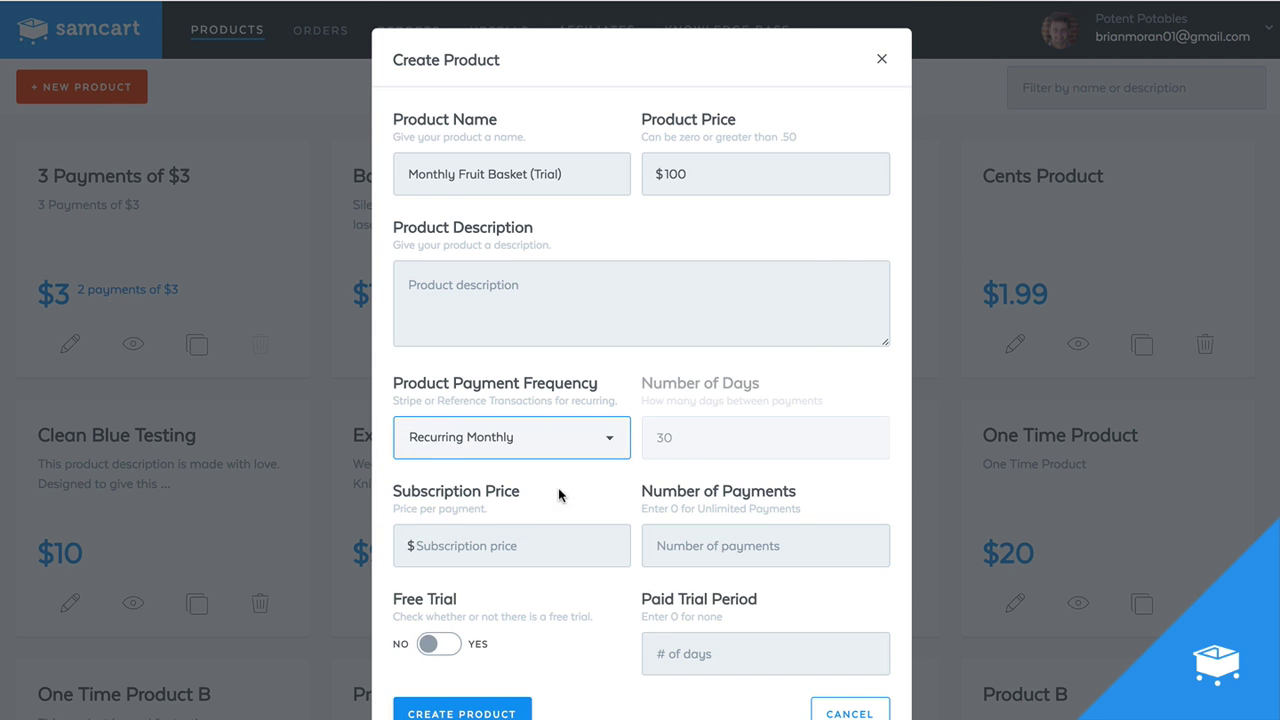
scroll(495, 545, down, 1)
click(492, 497)
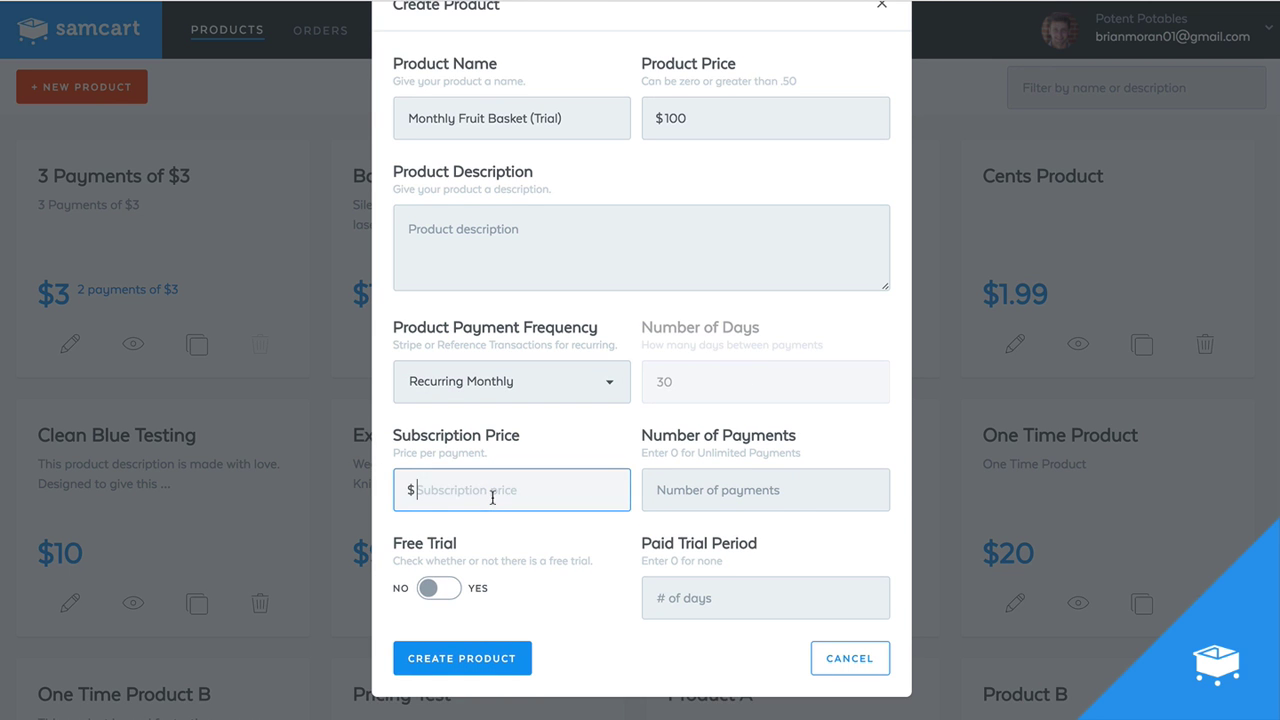
text(100)
drag(418, 490, 451, 490)
Set the number of payments to 0 for an unlimited subscription
click(744, 497)
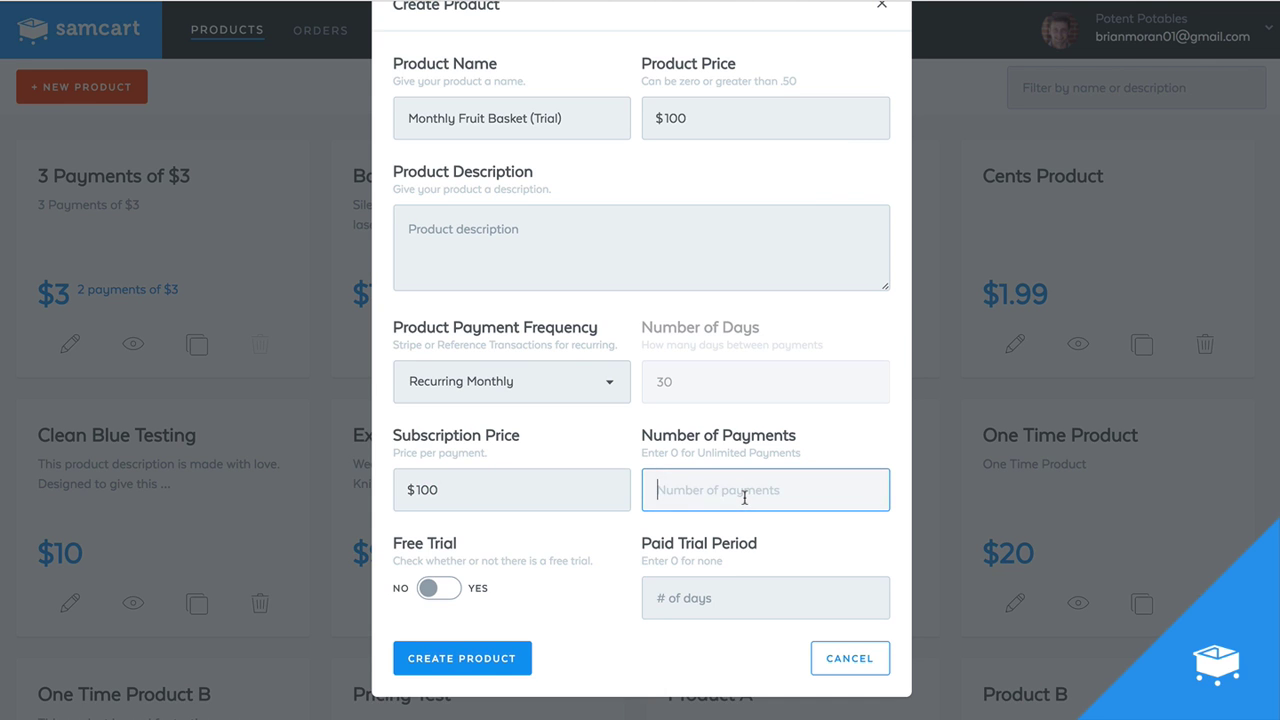
text(0)
double_click(661, 490)
click(661, 490)
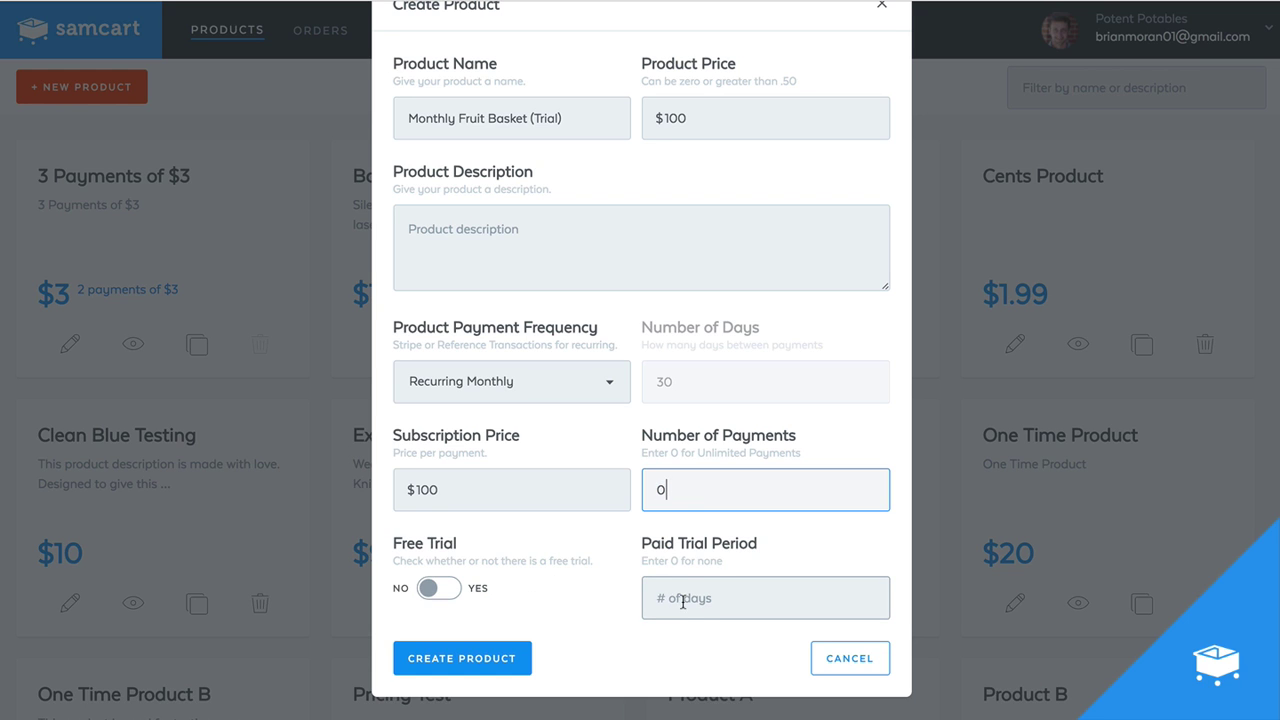
Enable the free trial and set the free trial period to 14 days
click(432, 588)
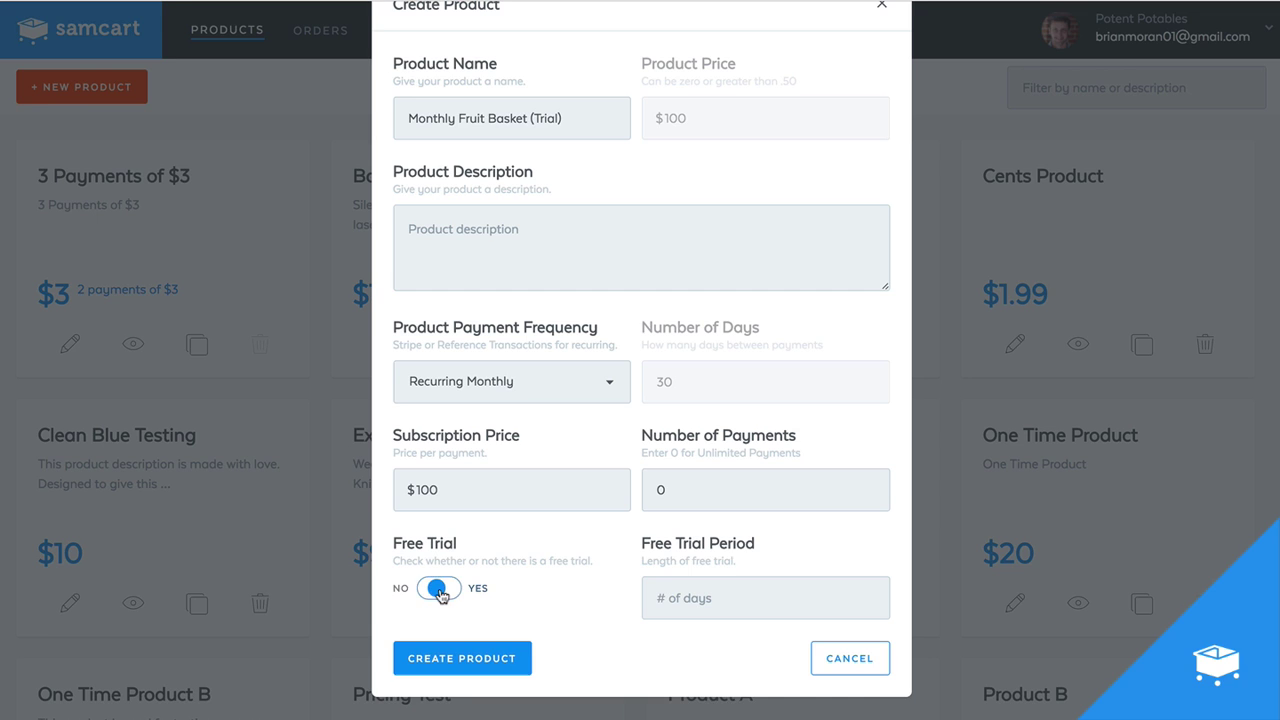
click(702, 598)
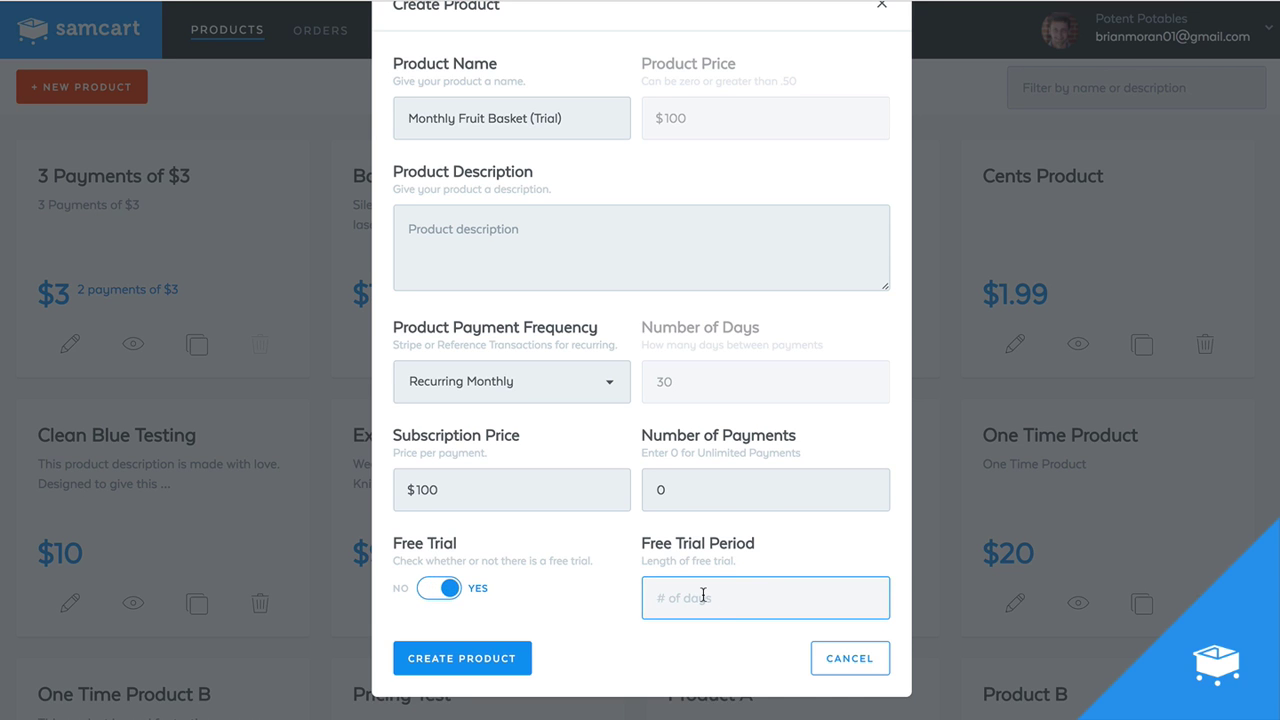
text(14)
Change the product name to "Monthly Fruit Basket (14-Day Trial)"
scroll(541, 352, up, 1)
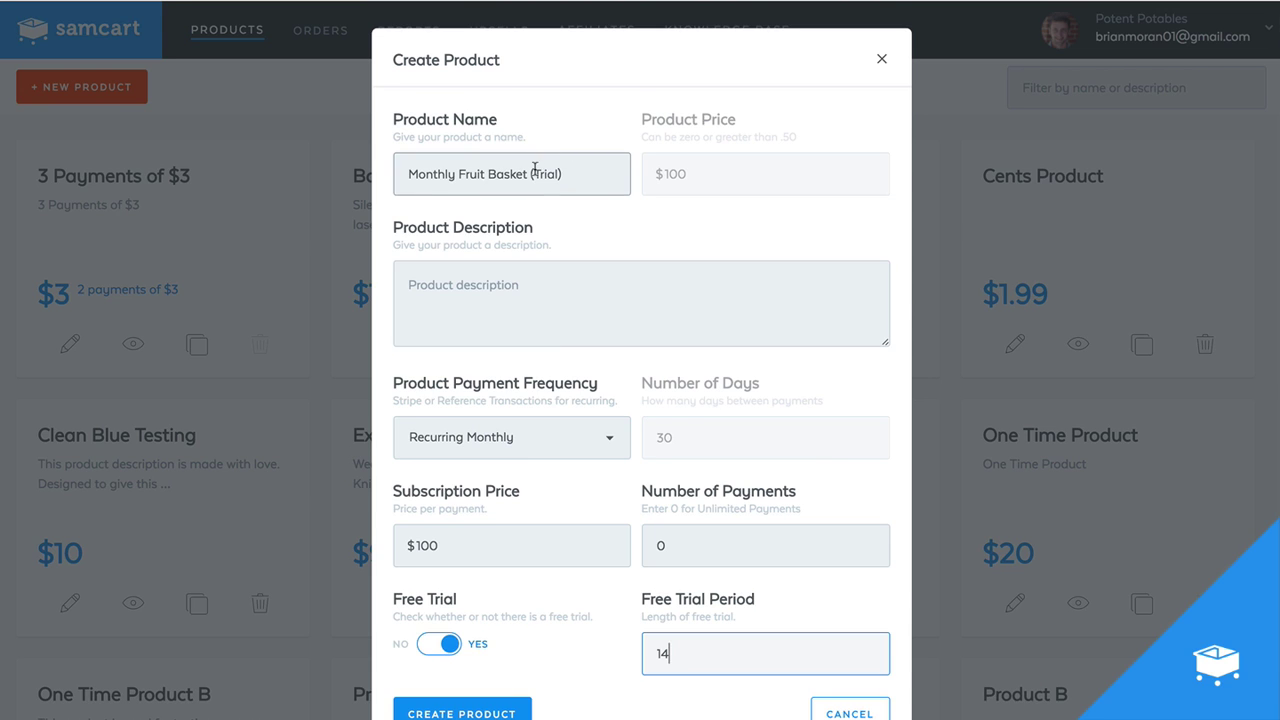
click(533, 174)
text(14-Day)
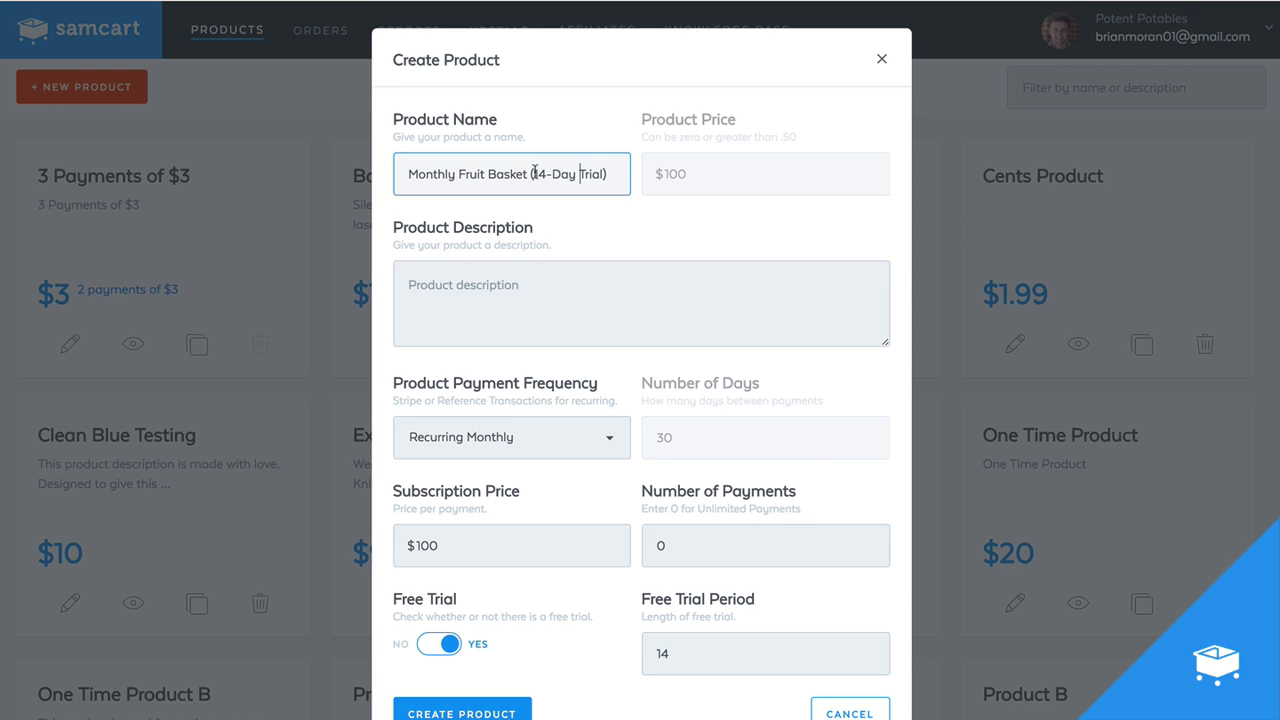
click(626, 177)
drag(432, 174, 632, 174)
click(595, 174)
Turn off the free trial and set a paid trial period of 14 days instead
scroll(534, 534, down, 1)
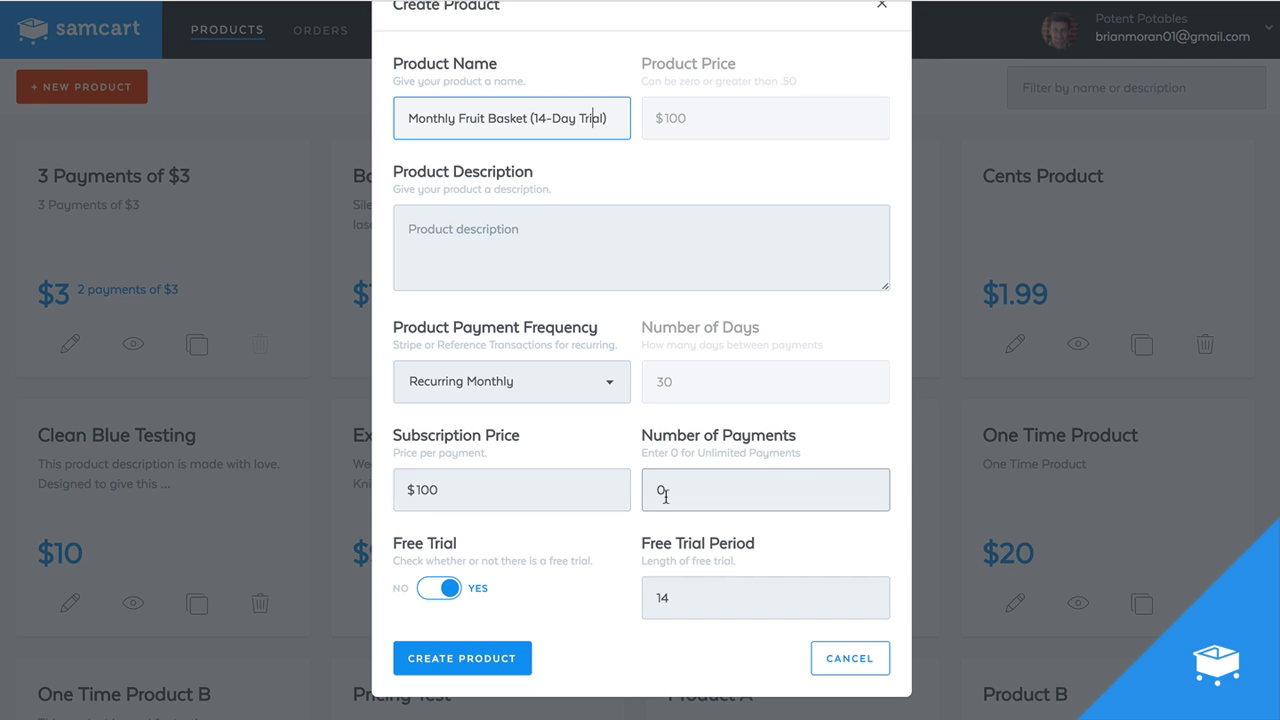
drag(463, 489, 412, 489)
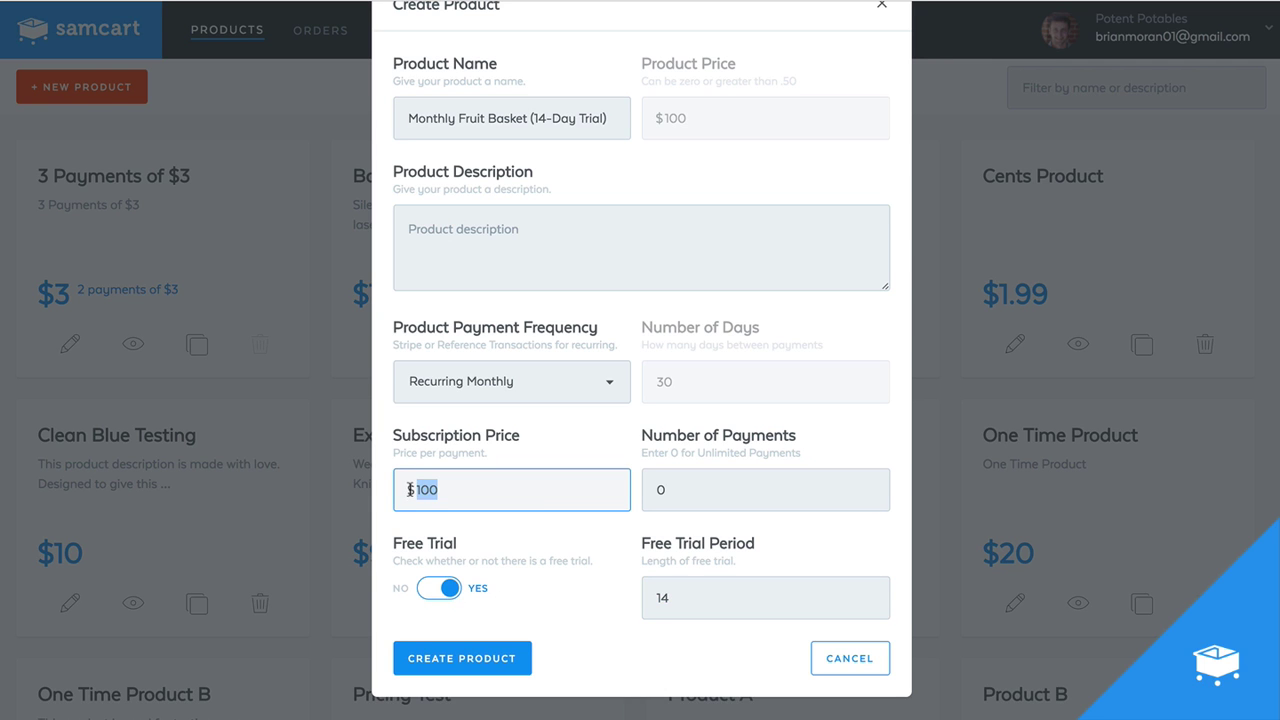
click(695, 495)
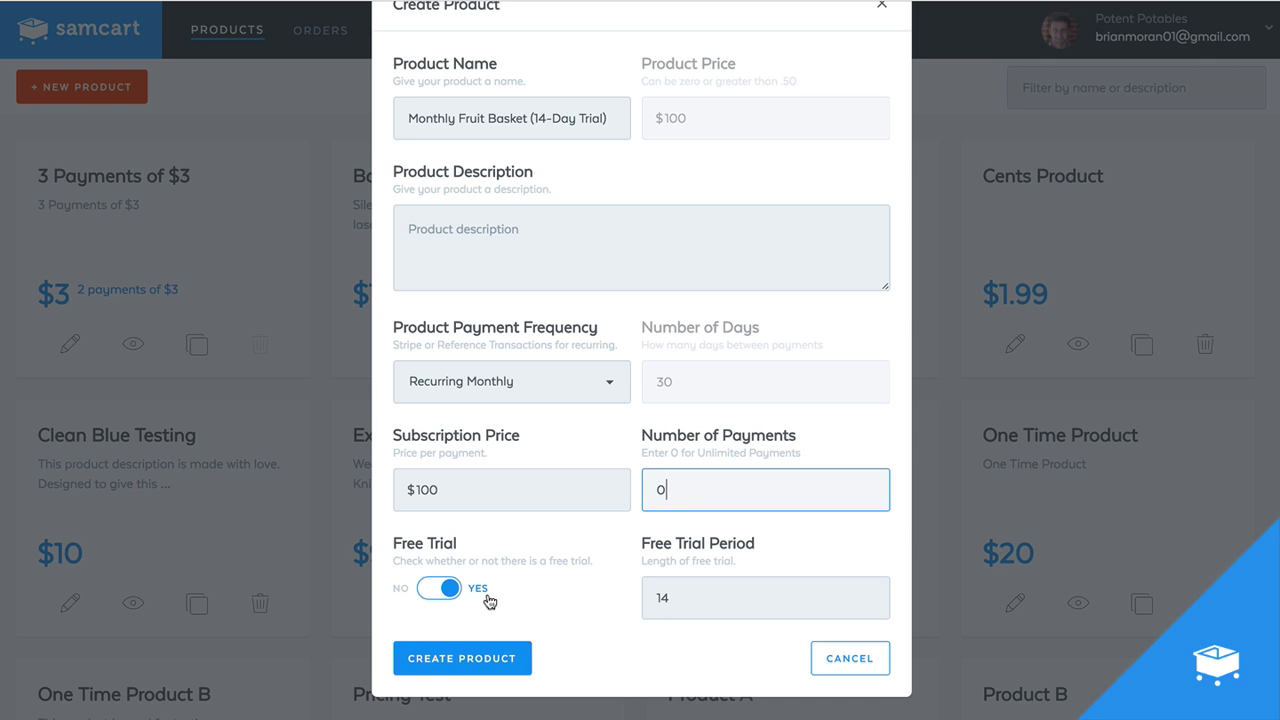
click(438, 596)
drag(668, 598, 643, 598)
key(BackSpace)
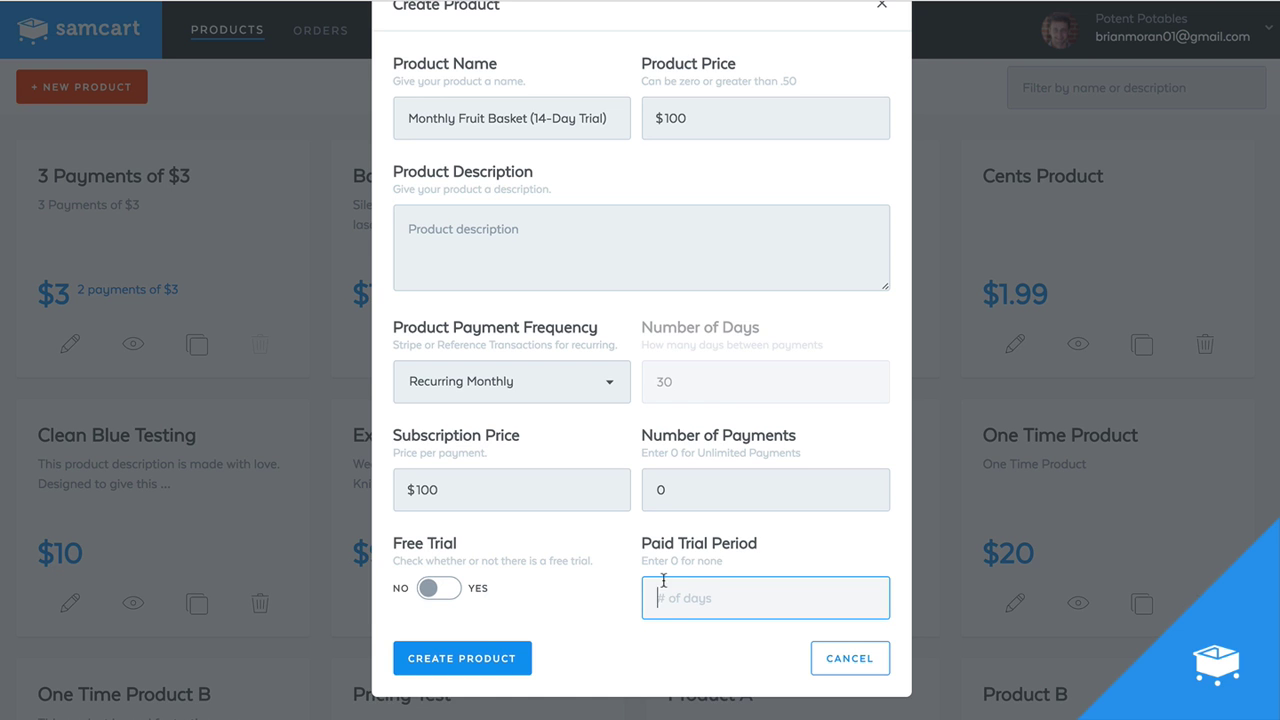
text(14)
Set the product price to $1 for the paid trial
scroll(597, 614, up, 1)
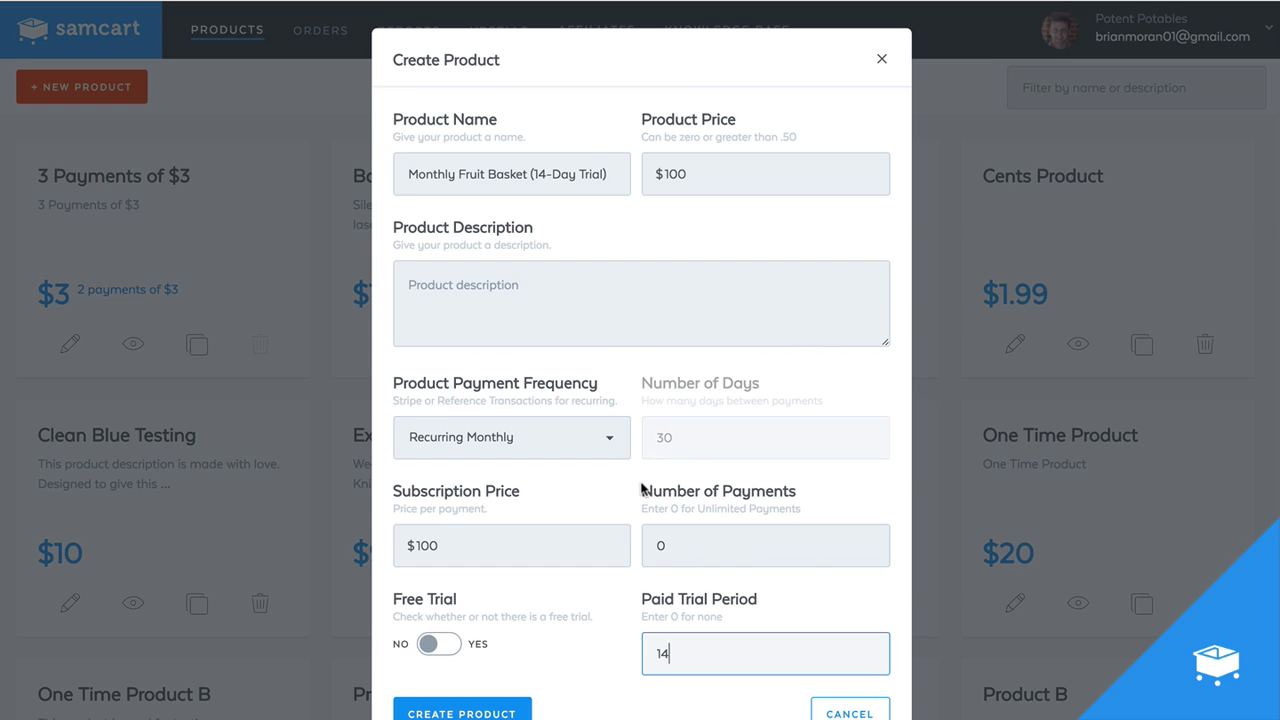
click(490, 545)
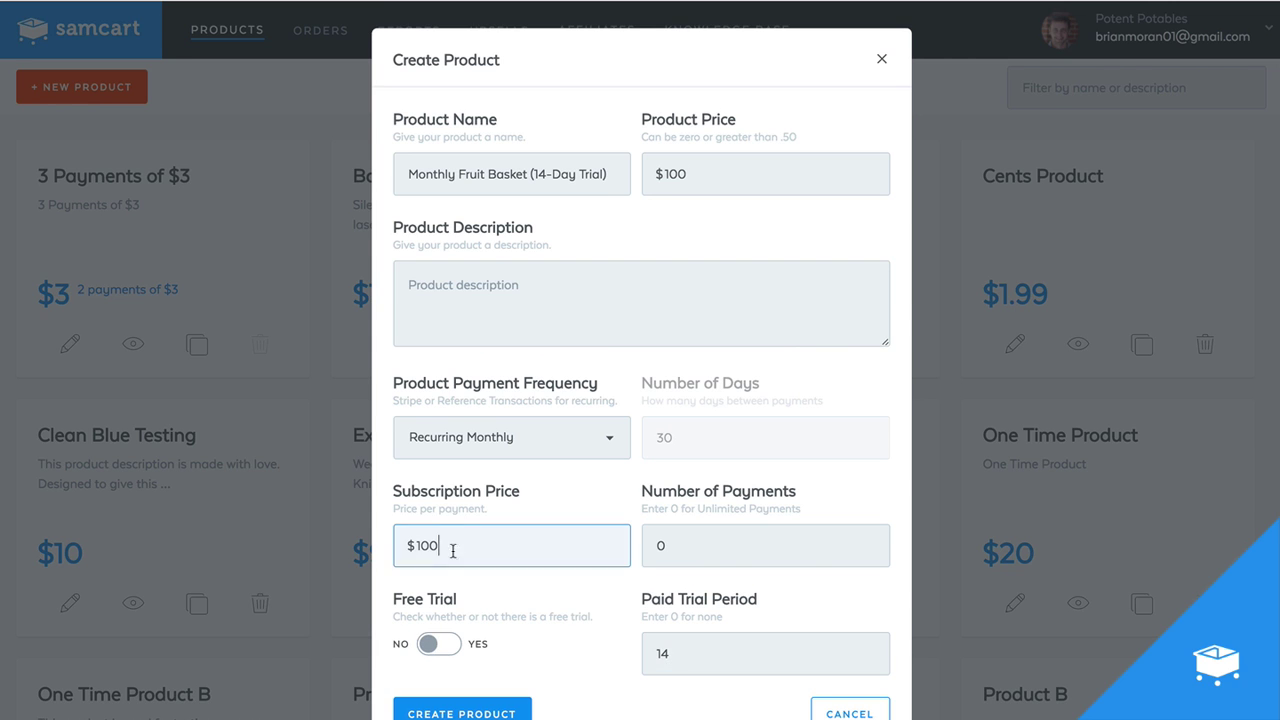
drag(440, 545, 409, 547)
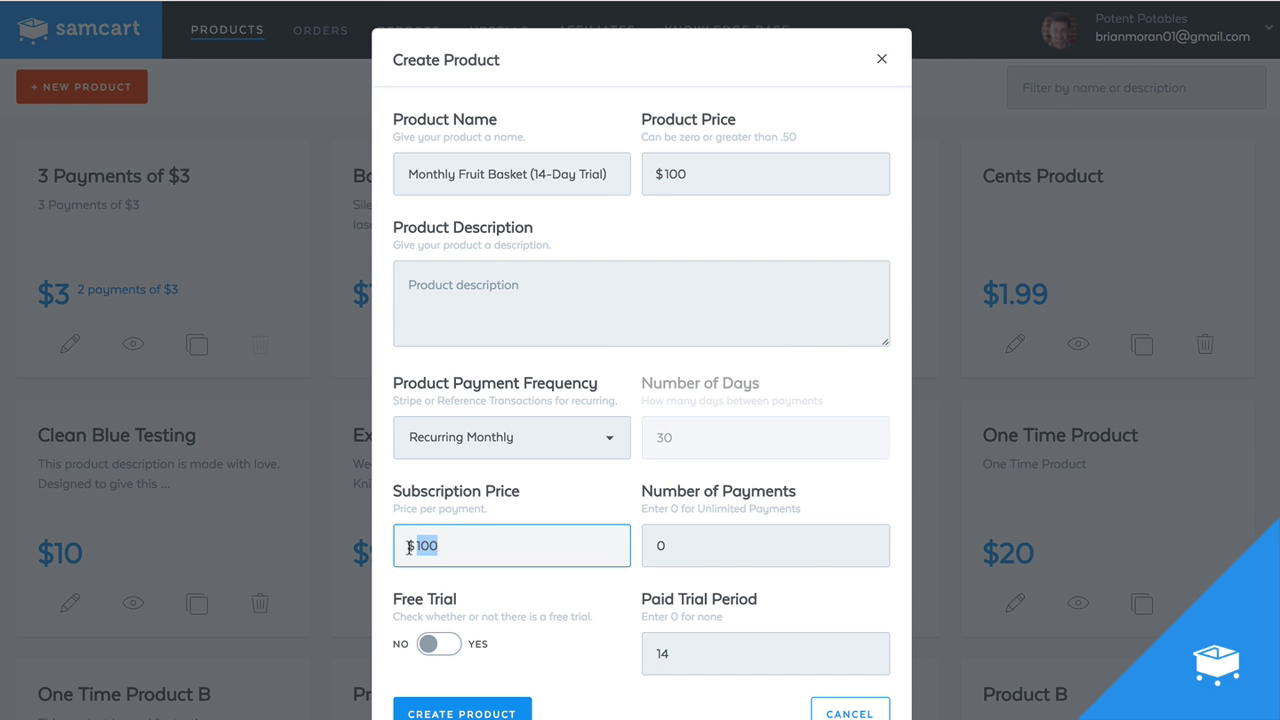
click(675, 174)
drag(680, 174, 670, 176)
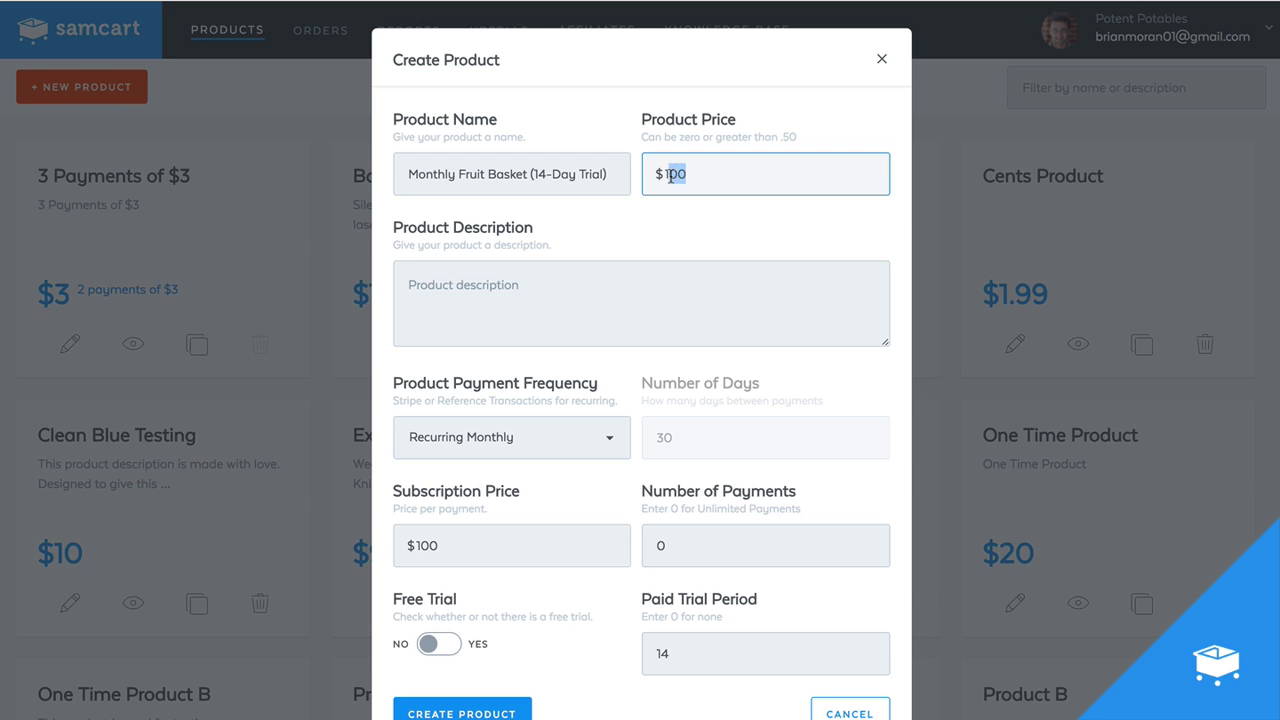
key(BackSpace)
Change the product name to "Monthly Fruit Basket (14-Day $1 Trial)"
drag(468, 545, 417, 552)
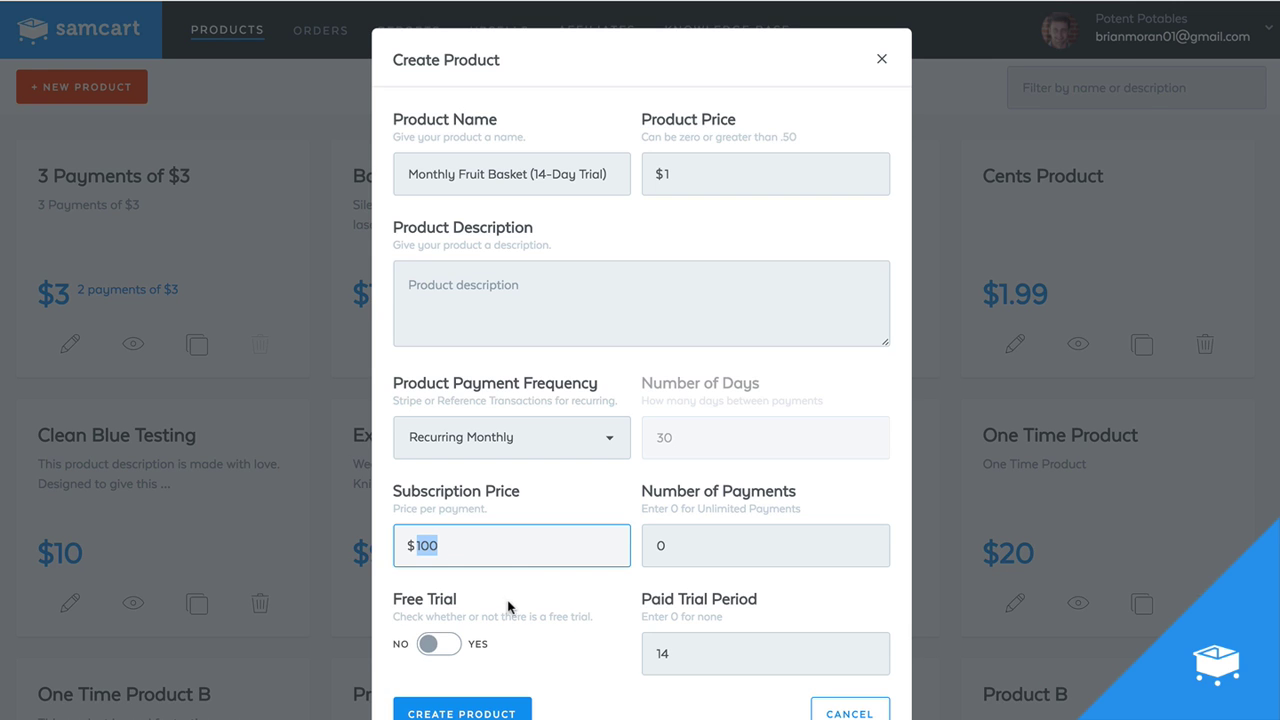
click(535, 174)
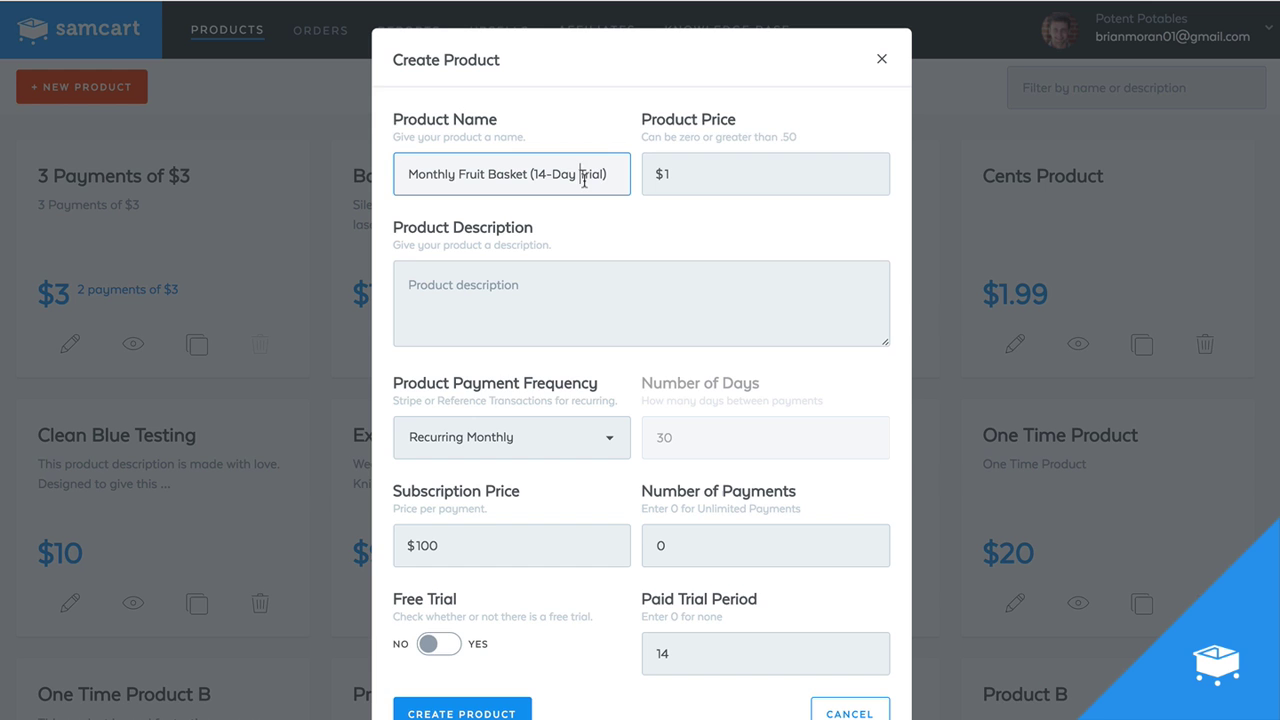
click(584, 174)
text($1)
drag(536, 174, 695, 168)
click(606, 174)
Check the subscription price and number of payments, and create the monthly trial product
drag(418, 540, 448, 542)
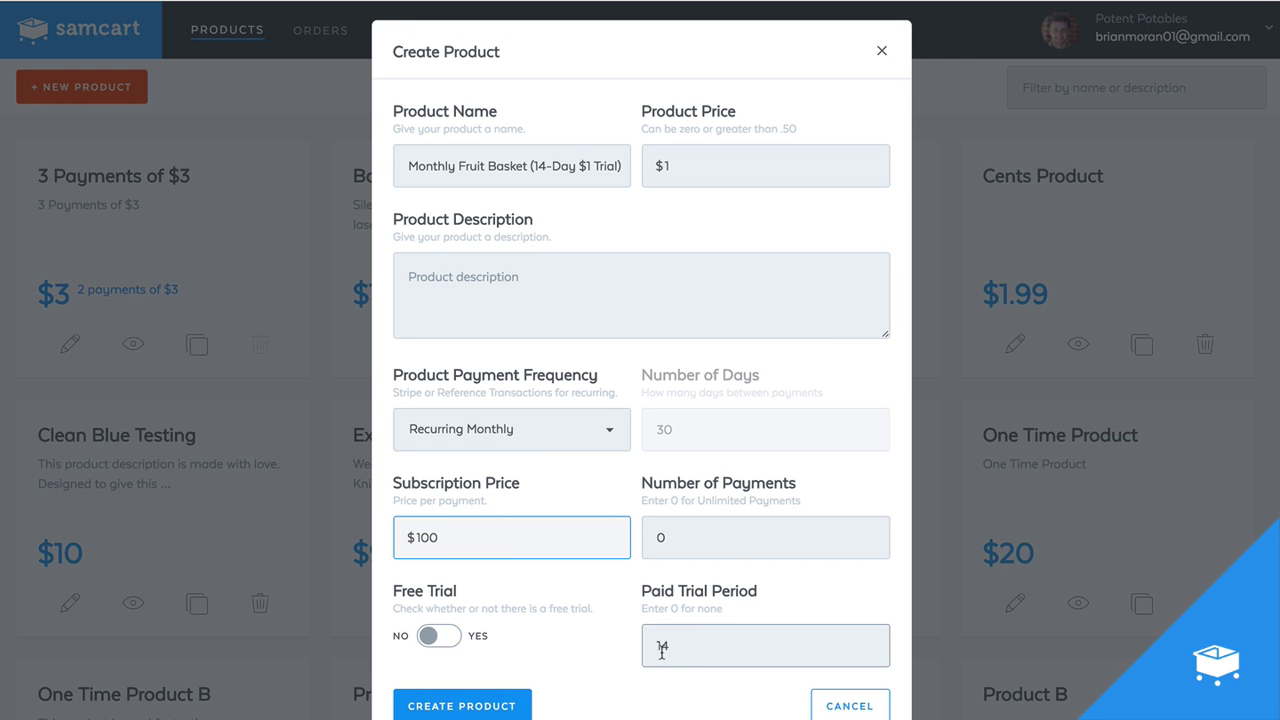
drag(683, 538, 635, 543)
click(666, 540)
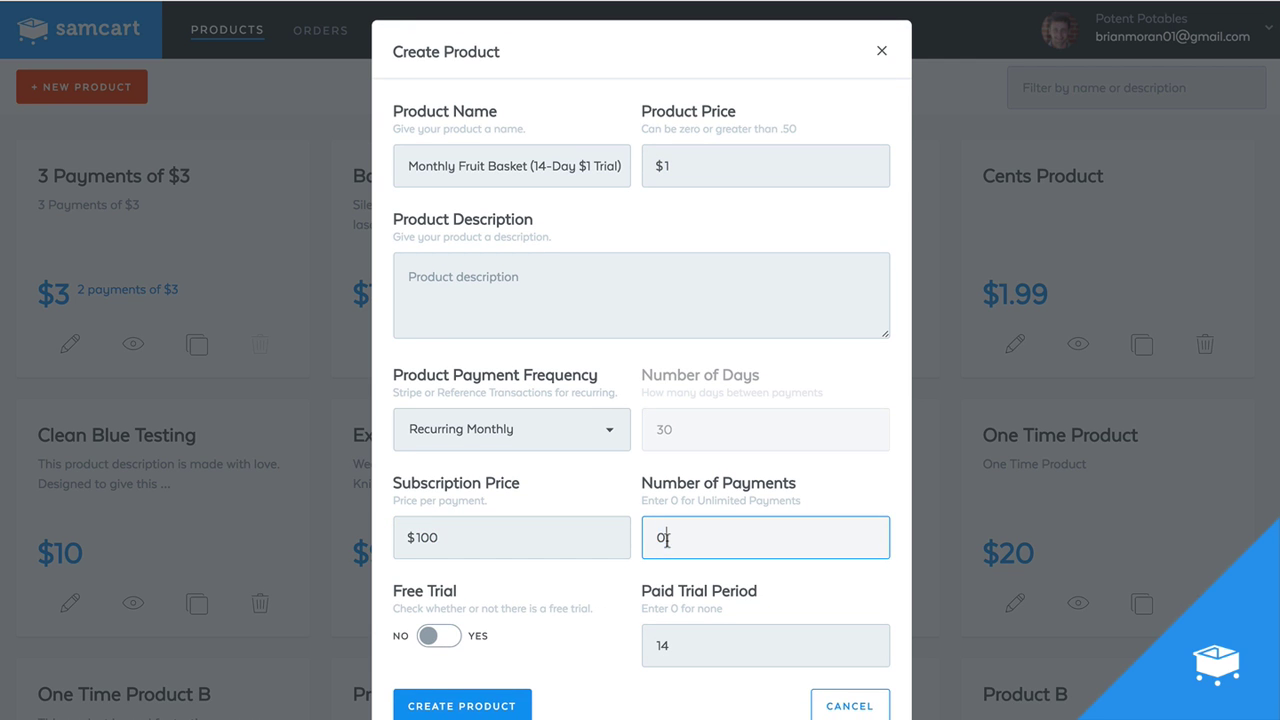
click(460, 706)
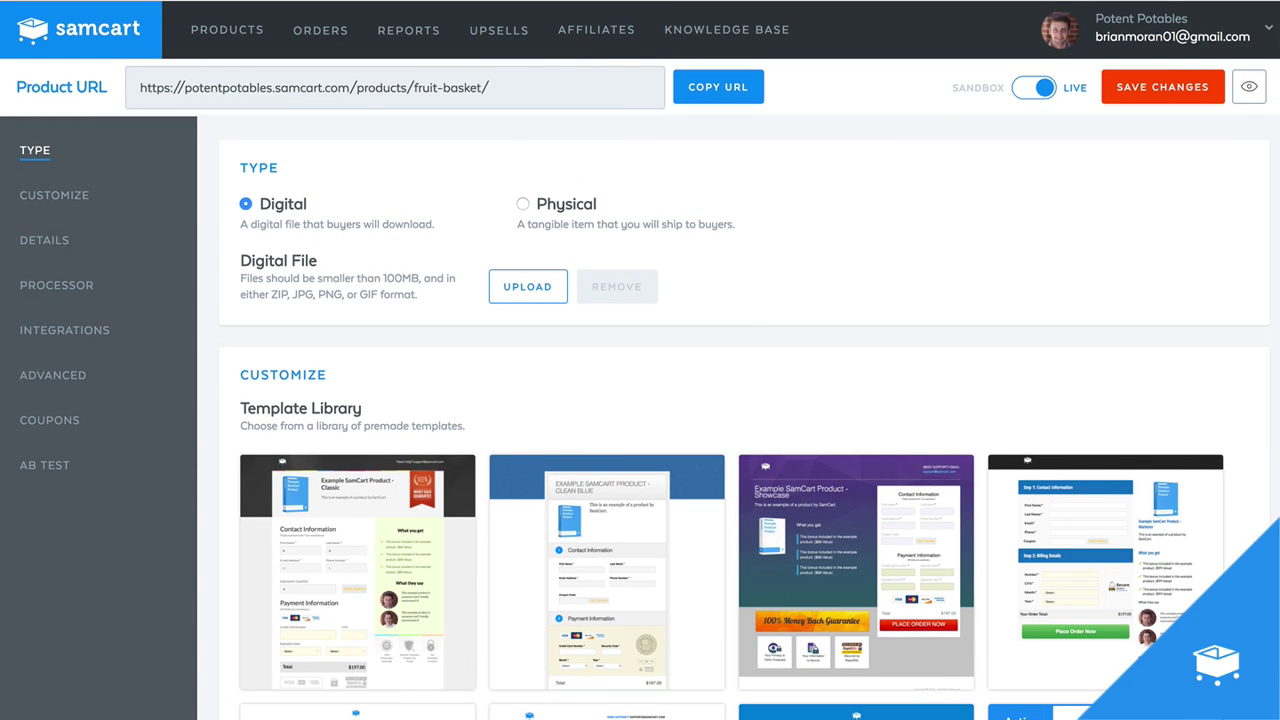
Choose the One-Page Funnel template from the template library for the Fruit Basket product
click(486, 93)
drag(486, 93, 422, 92)
triple_click(422, 92)
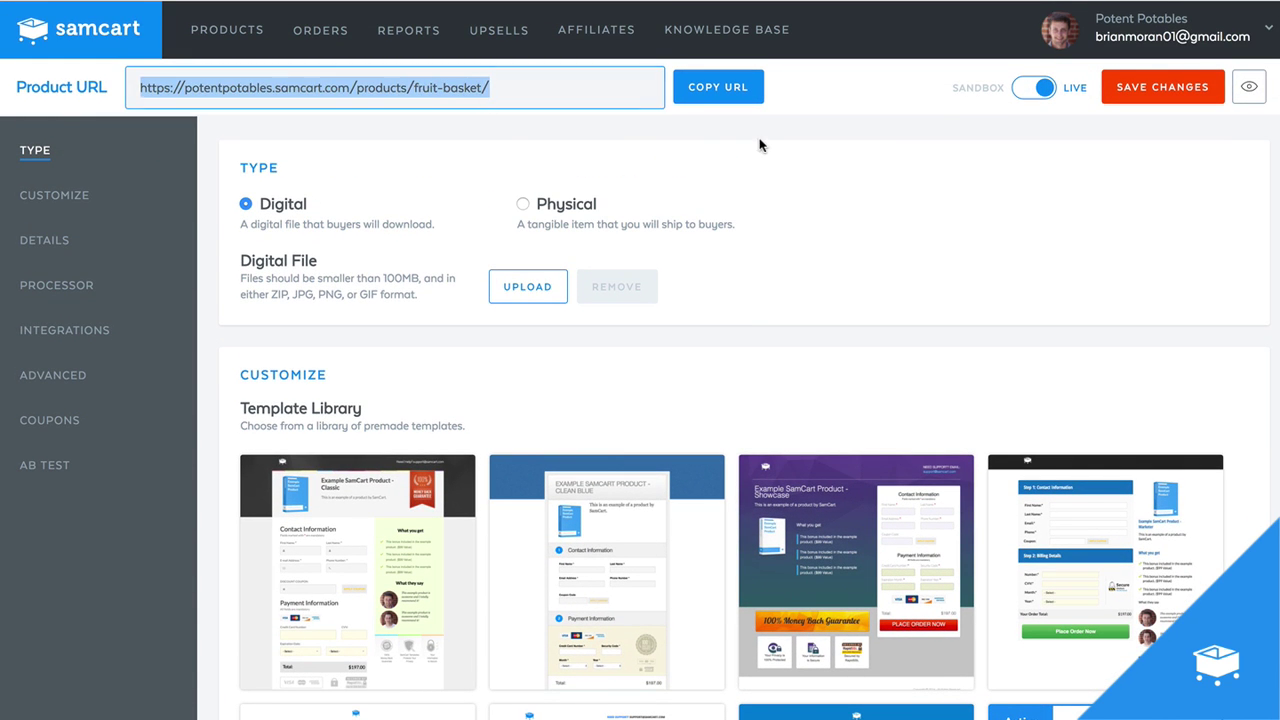
scroll(823, 209, down, 6)
scroll(1173, 263, down, 1)
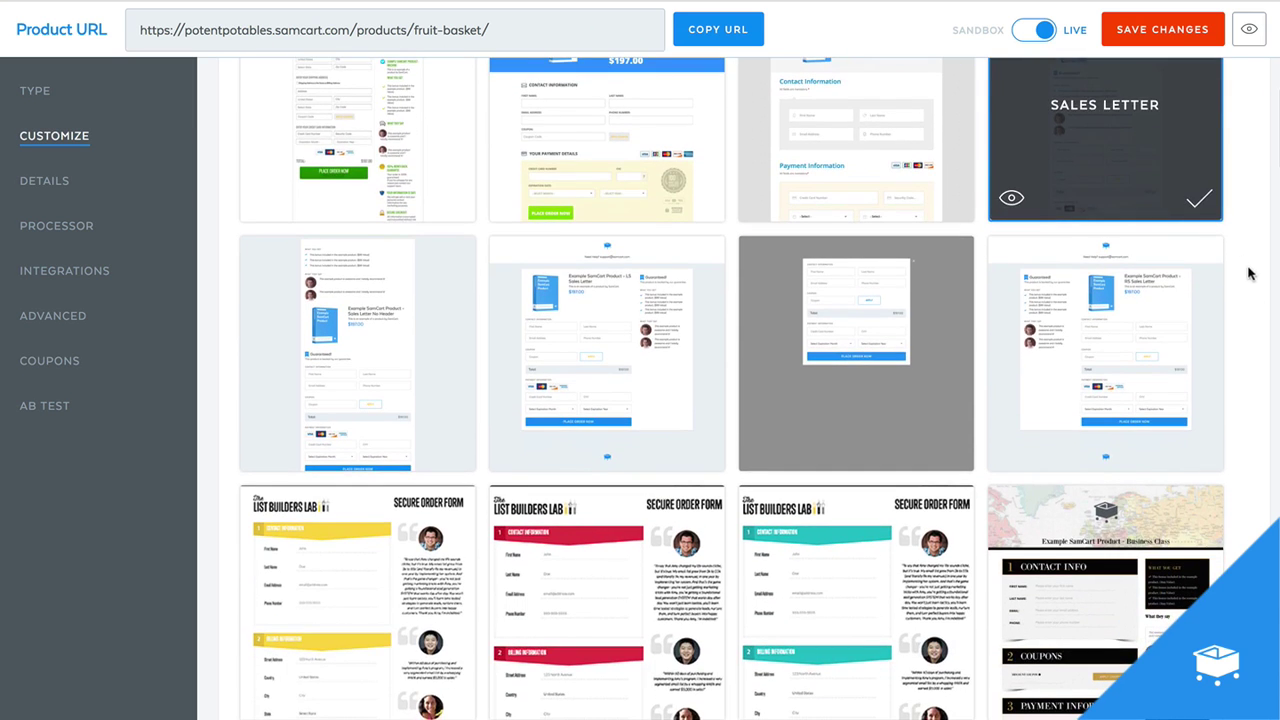
scroll(1257, 285, down, 1)
scroll(1097, 443, down, 2)
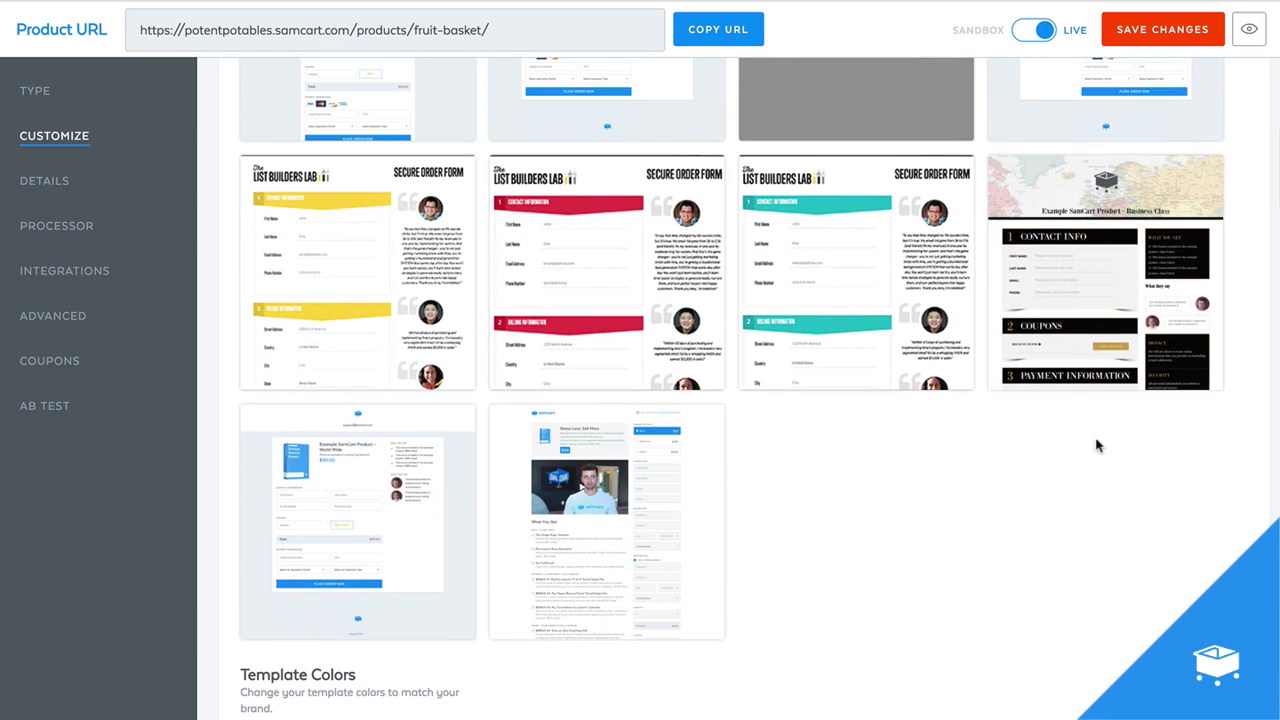
scroll(871, 494, down, 1)
click(701, 544)
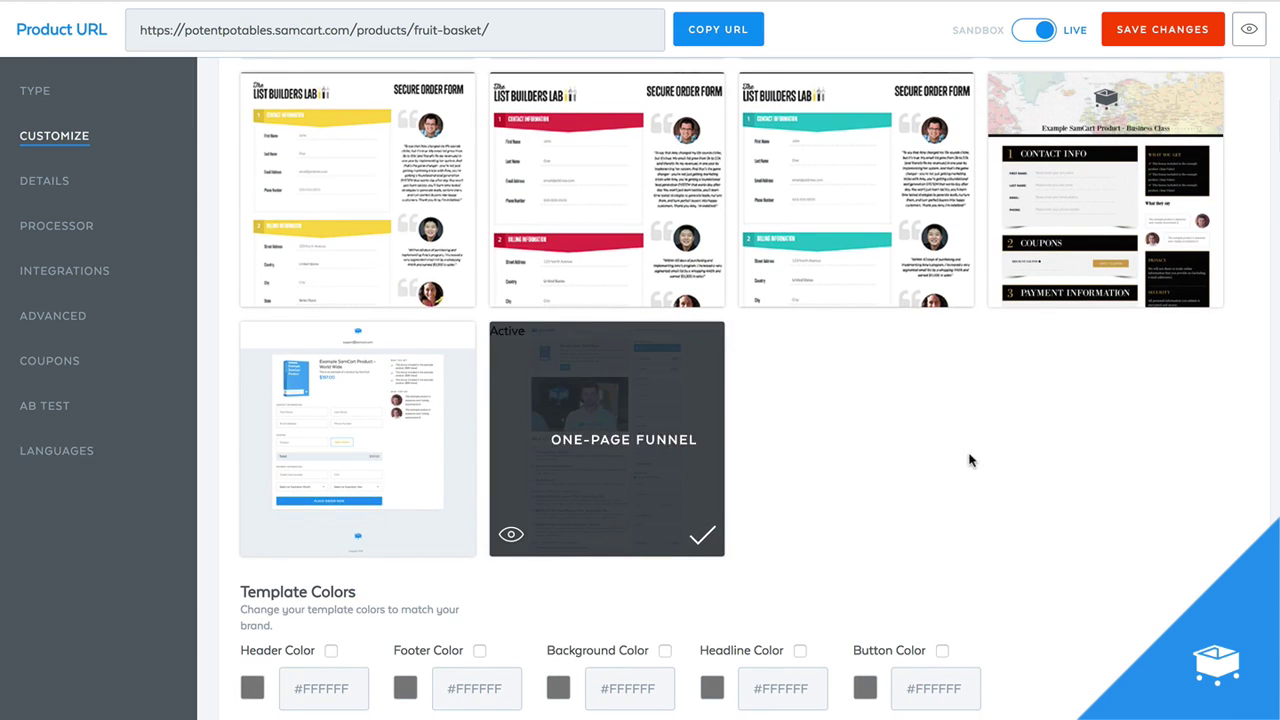
Review the Fruit Basket's template colors, form fields, guarantee, bullet point, testimonial, language and custom content settings down to the product details
scroll(1096, 308, down, 2)
scroll(1096, 316, down, 6)
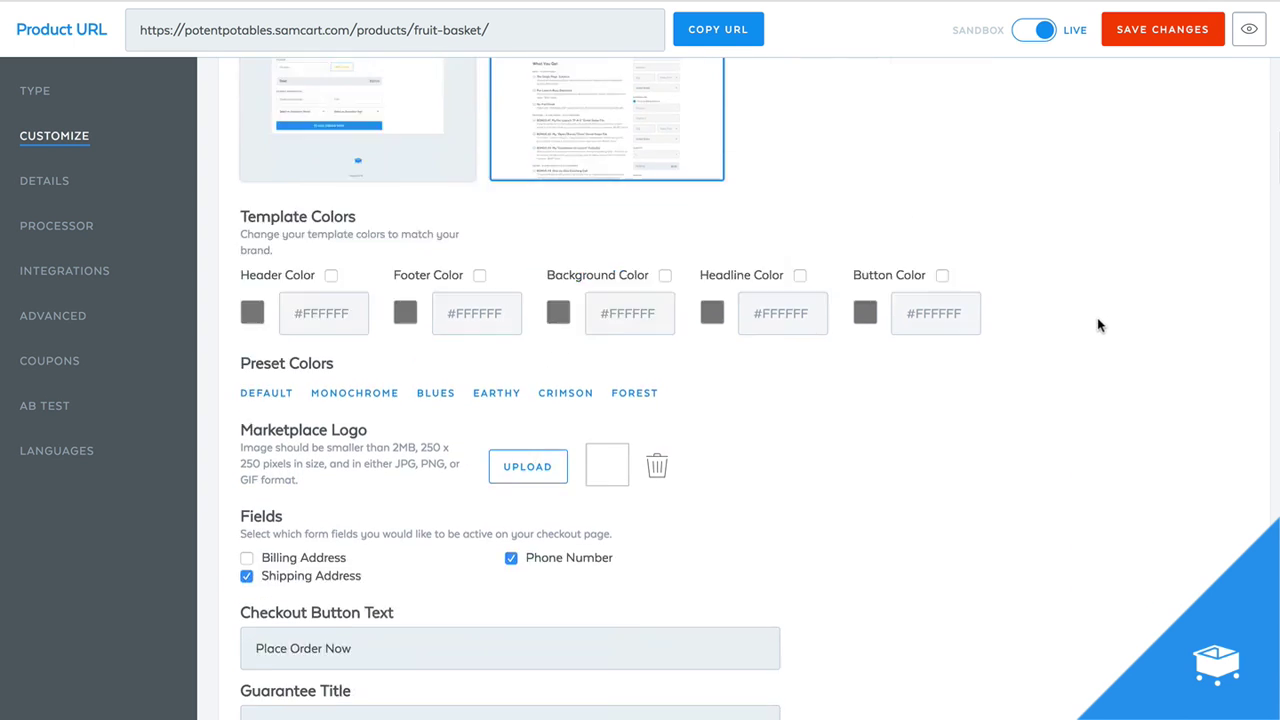
scroll(378, 224, up, 1)
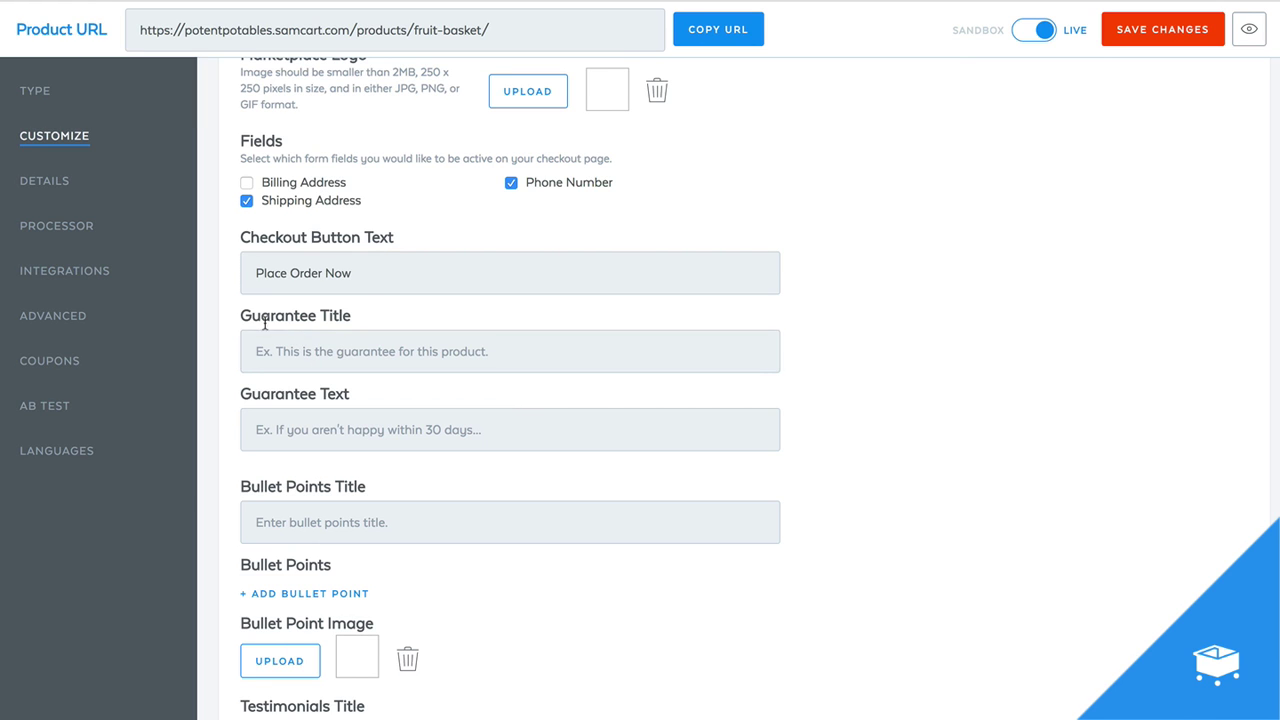
click(360, 362)
click(354, 432)
scroll(356, 461, down, 2)
scroll(356, 461, down, 2)
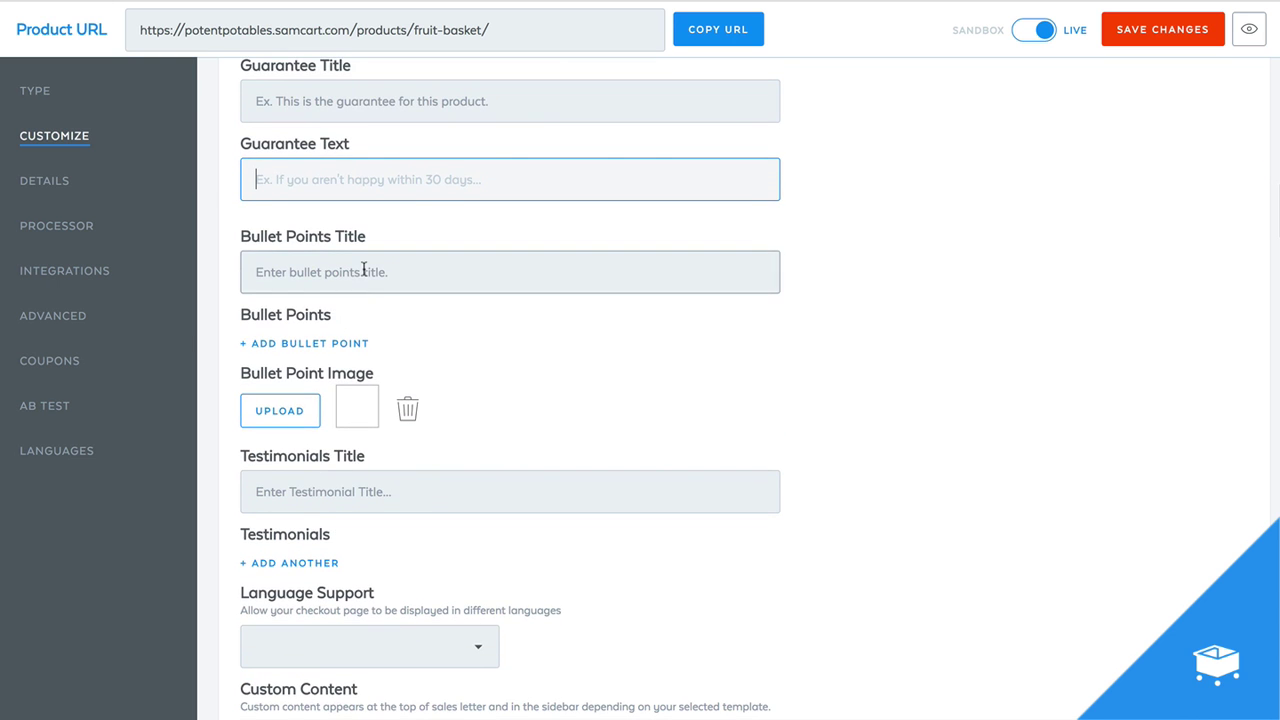
scroll(443, 374, down, 3)
scroll(505, 305, down, 2)
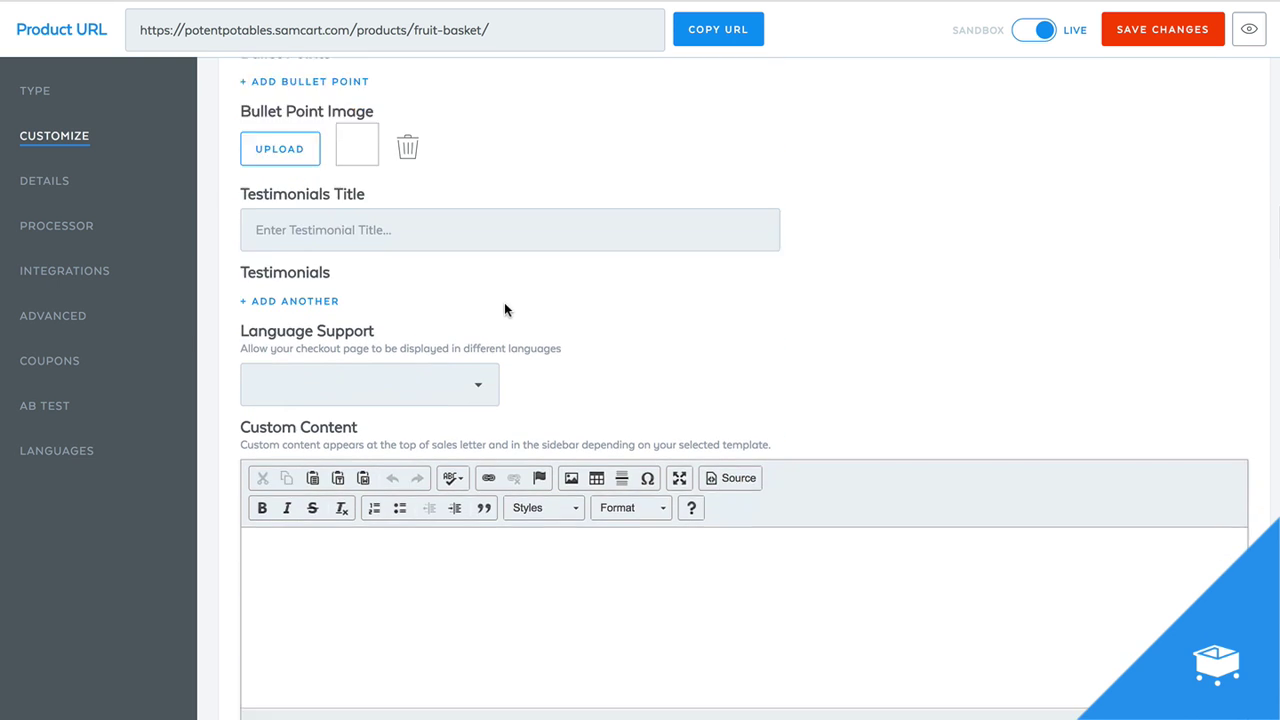
scroll(220, 400, down, 6)
scroll(222, 398, down, 5)
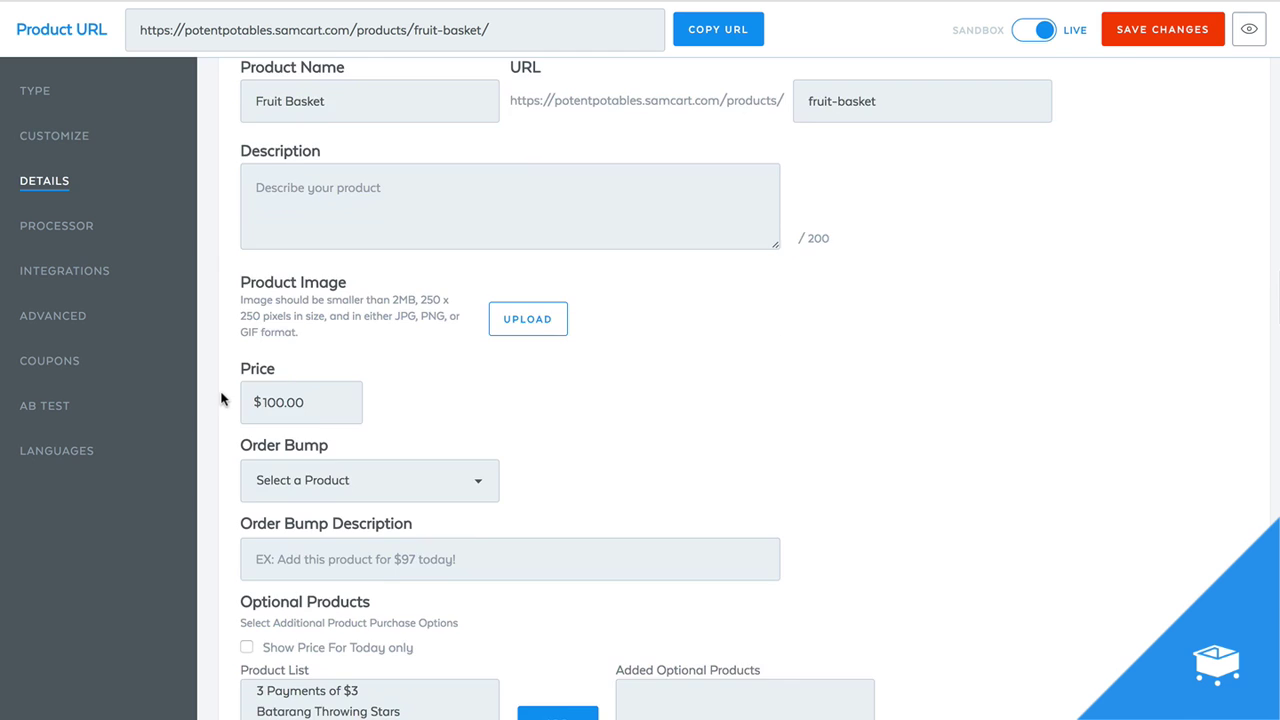
Check the Order Bump product choices and try out the Checkout Hacks Report order bump on the SamCart Pro checkout page
scroll(349, 333, up, 1)
click(375, 352)
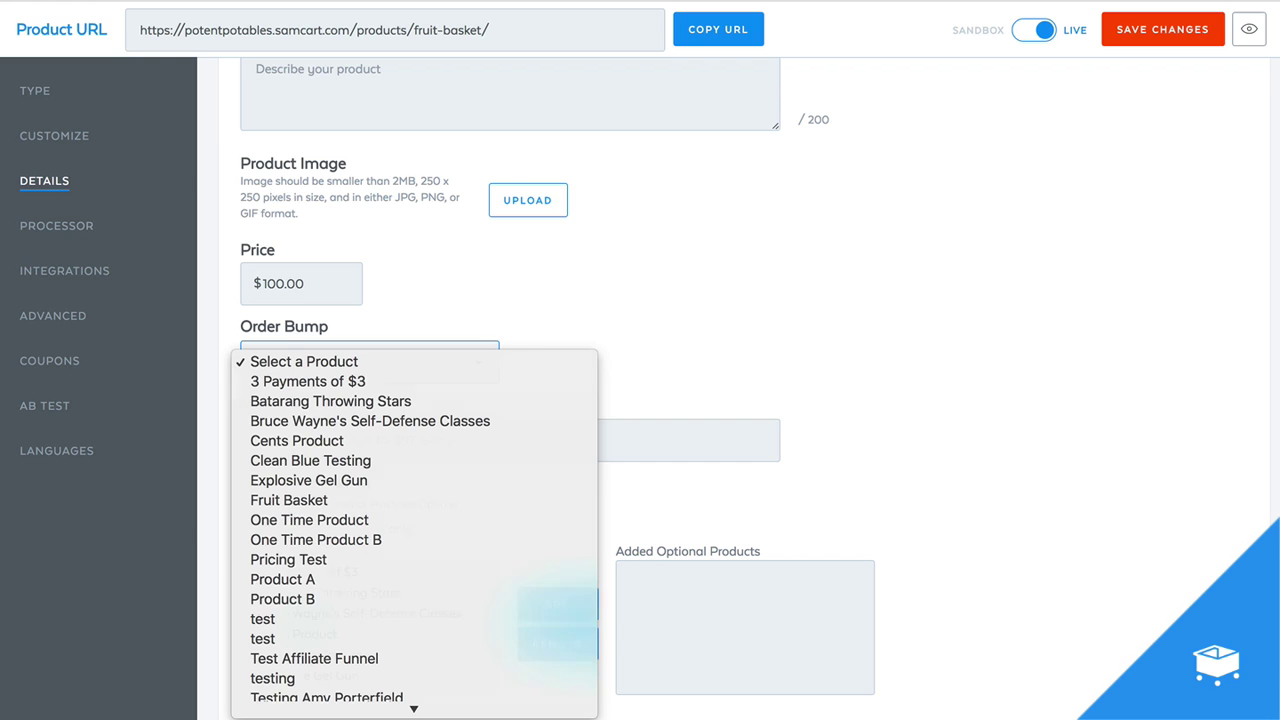
click(1048, 138)
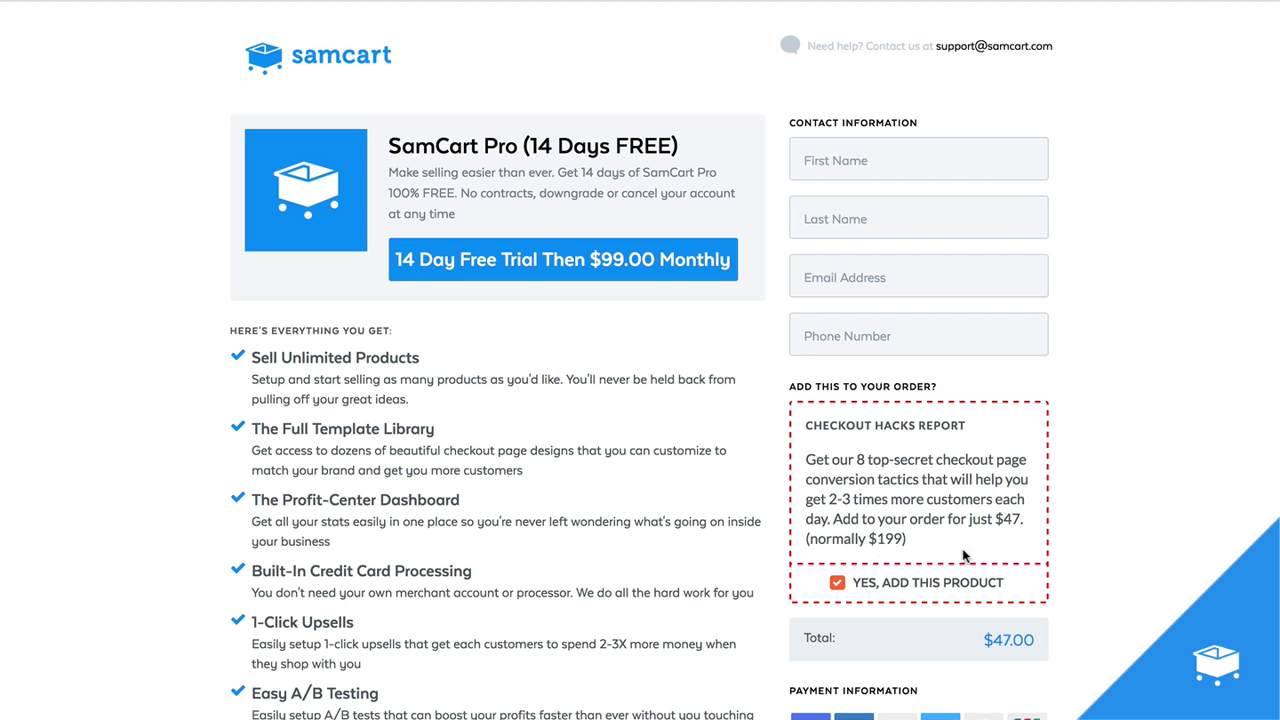
click(910, 582)
click(910, 582)
click(910, 582)
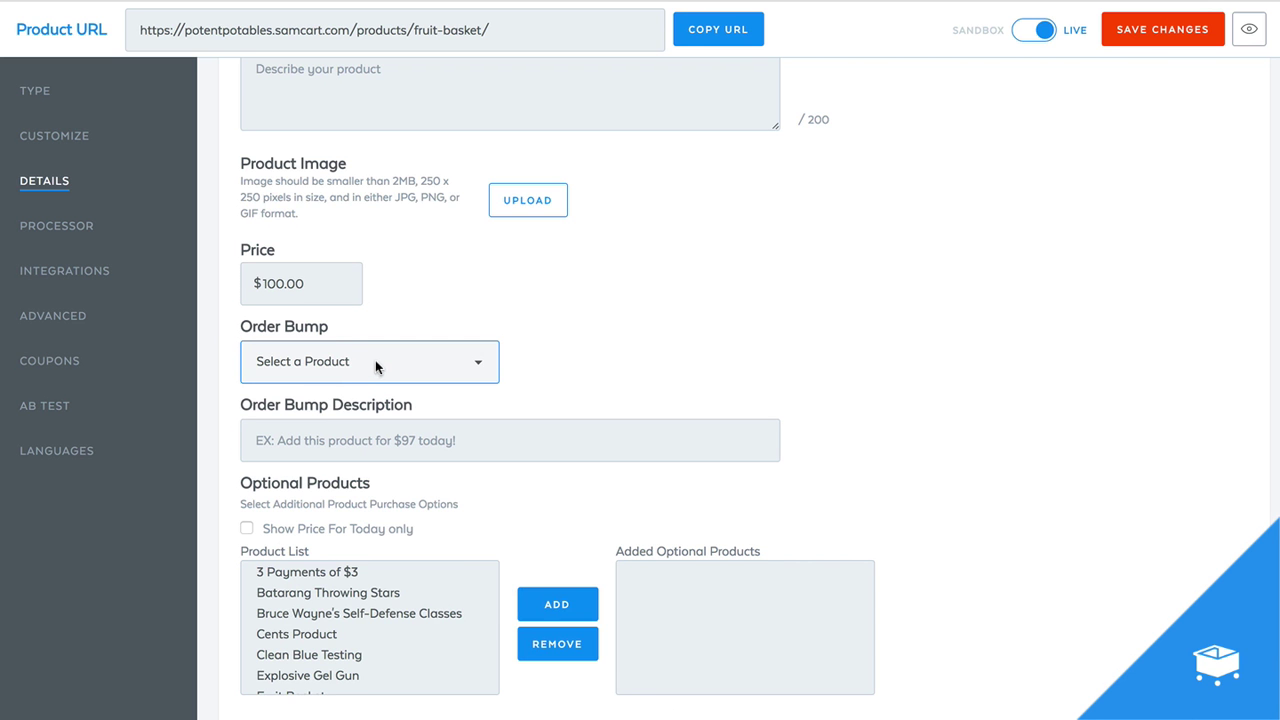
Reload the Fruit Basket product page and set its order bump to "Monthly Fruit Basket (14-Day $1 Trial)"
click(376, 363)
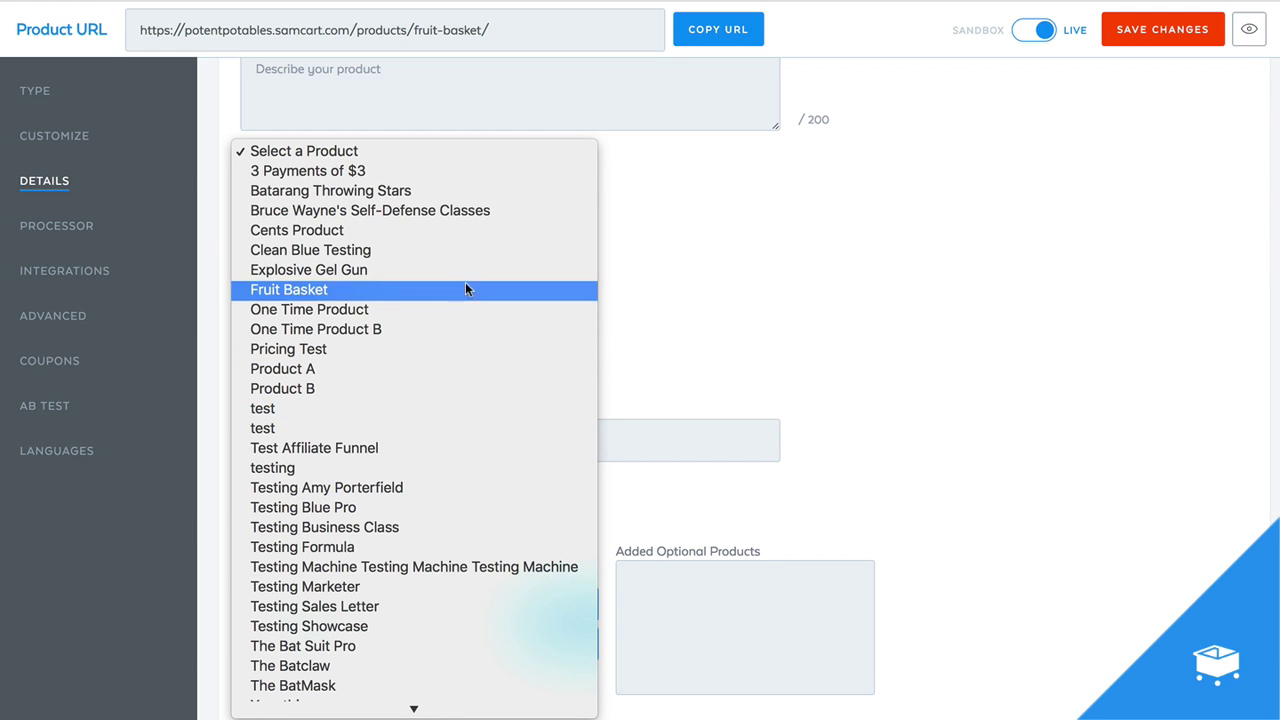
scroll(433, 371, down, 1)
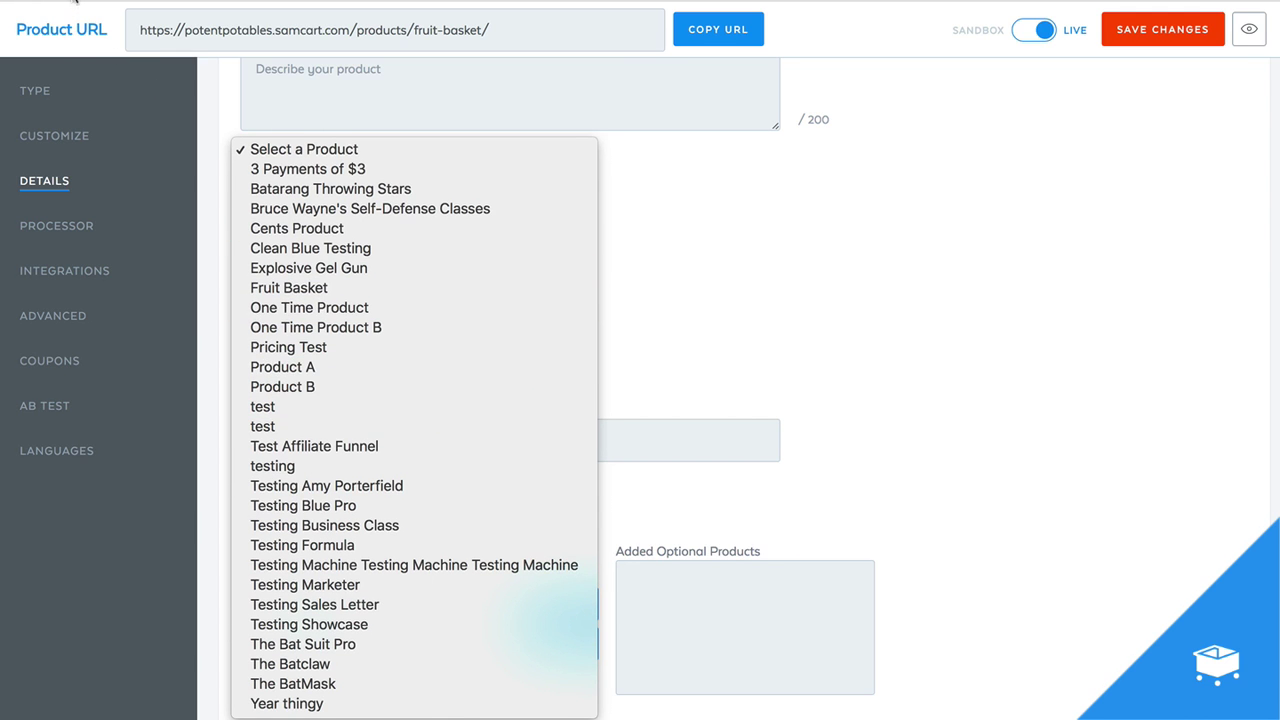
click(75, 85)
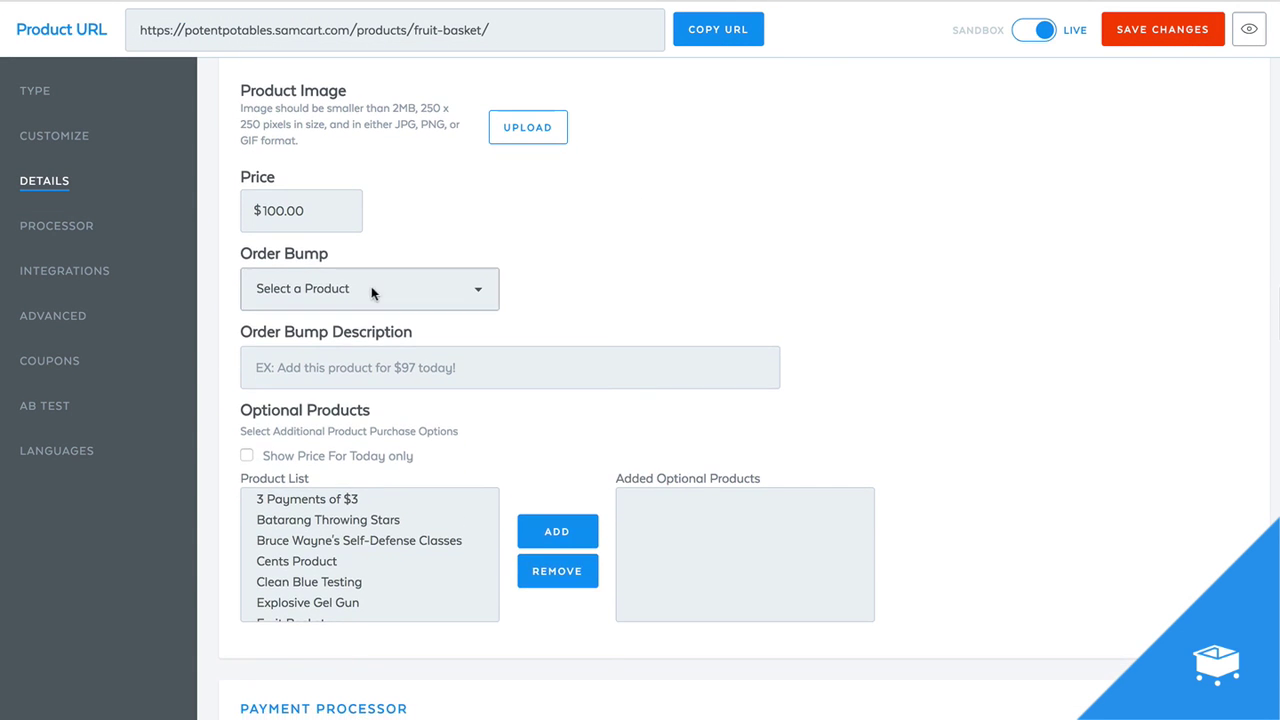
click(371, 288)
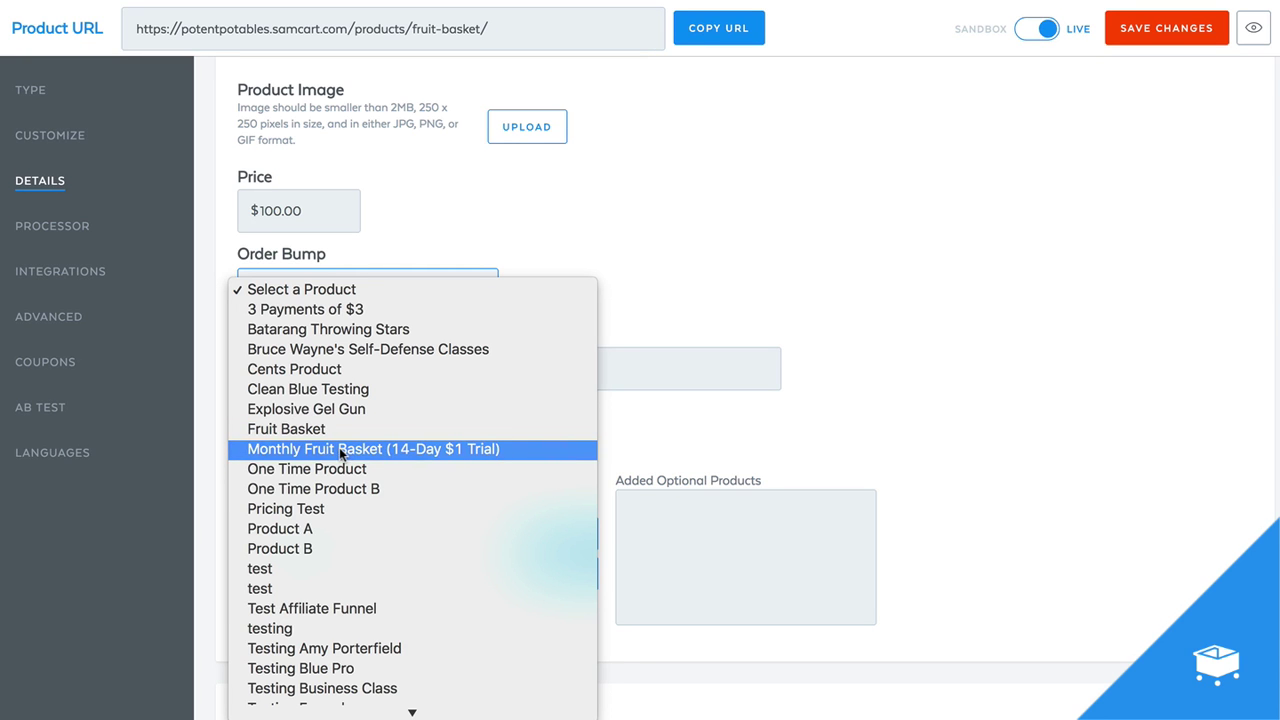
click(433, 448)
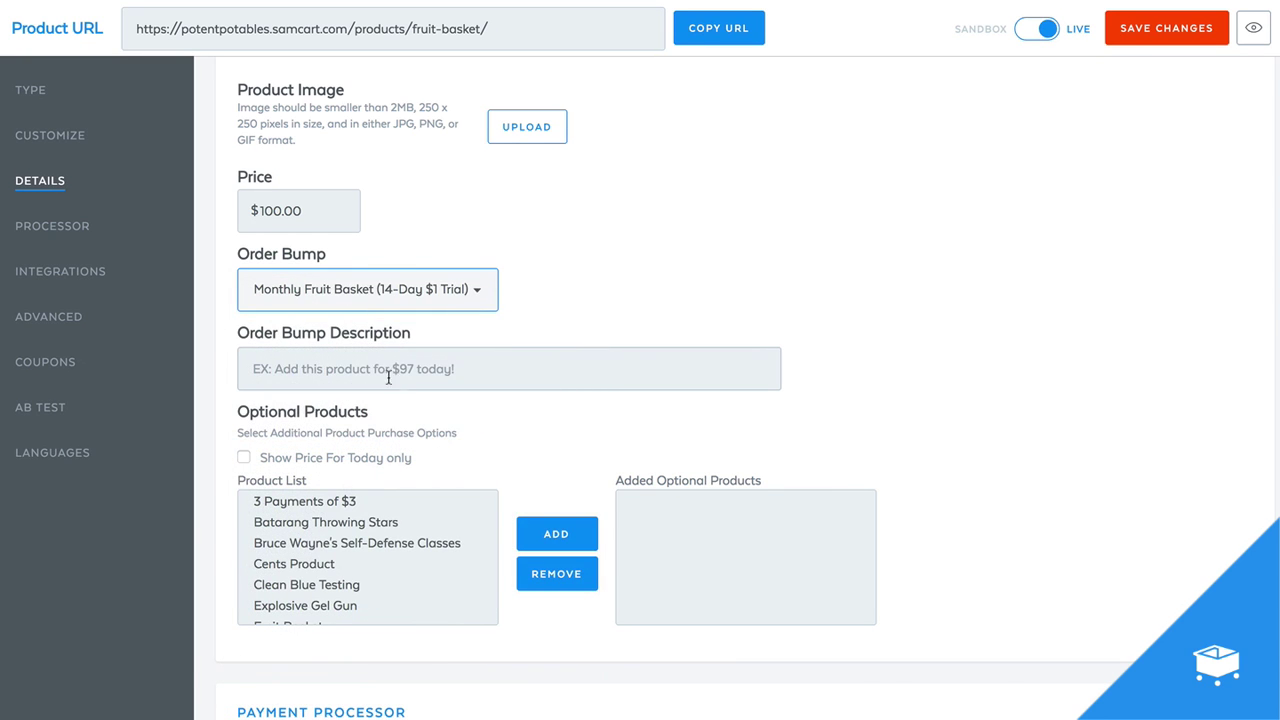
Copy the Checkout Hacks Report description from the SamCart Pro checkout page into the Fruit Basket's order bump description
click(369, 370)
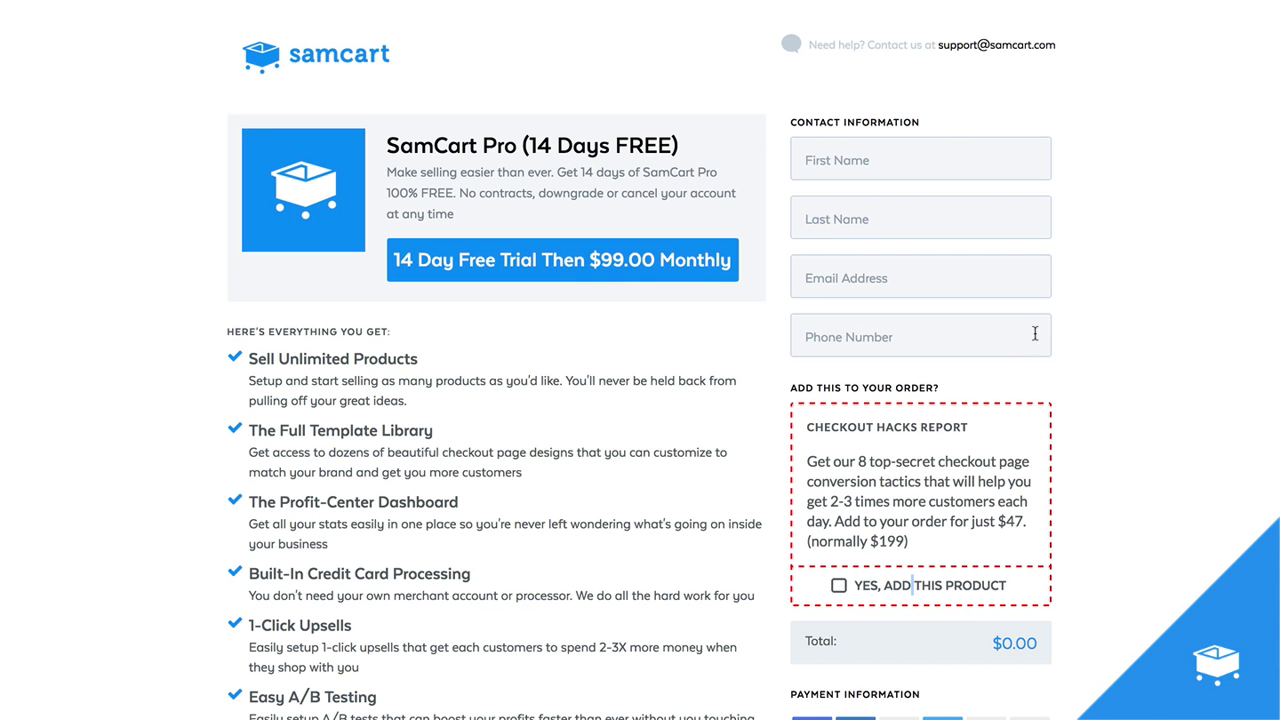
drag(808, 460, 926, 555)
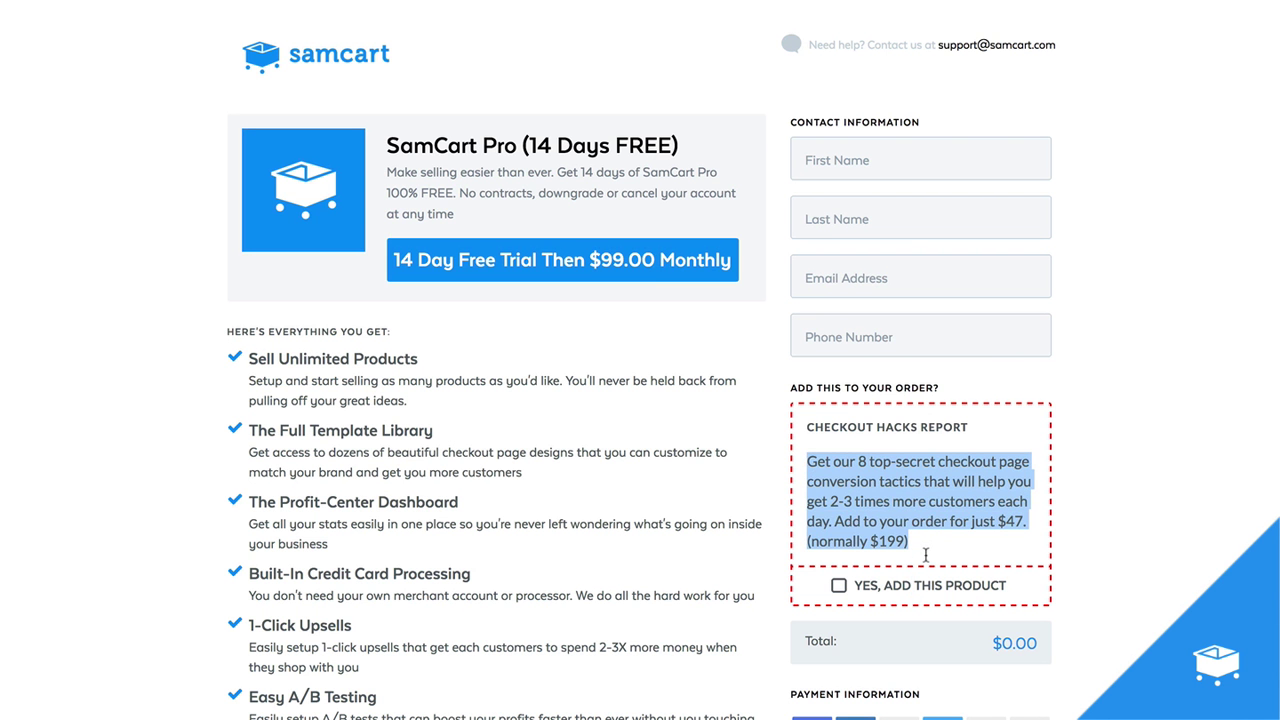
click(822, 433)
drag(807, 428, 946, 433)
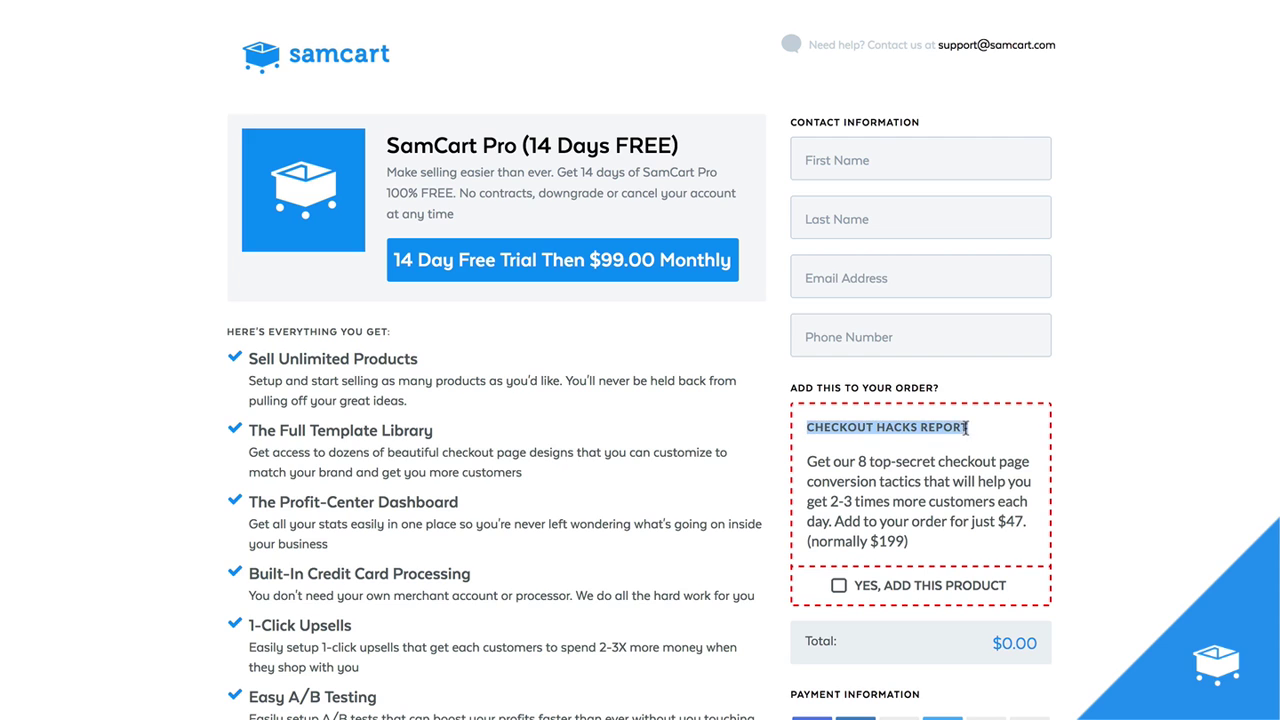
click(856, 487)
drag(808, 460, 924, 541)
key(ctrl+c)
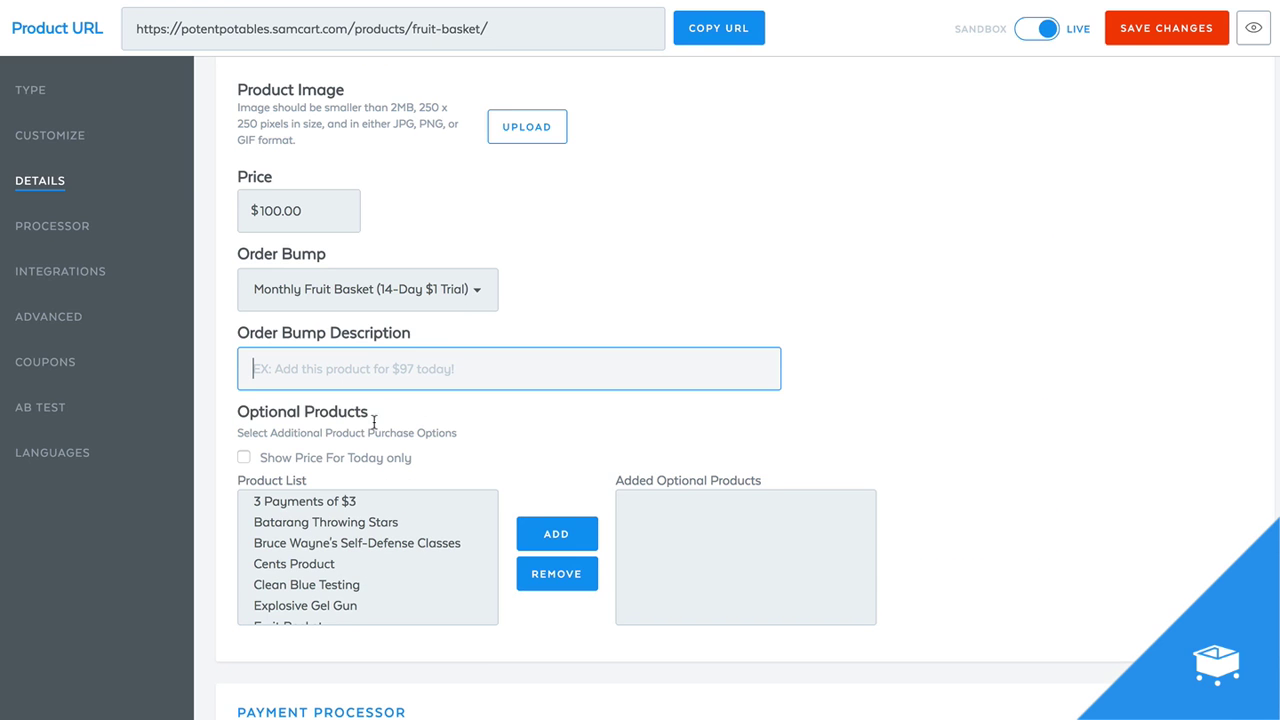
click(370, 368)
key(ctrl+v)
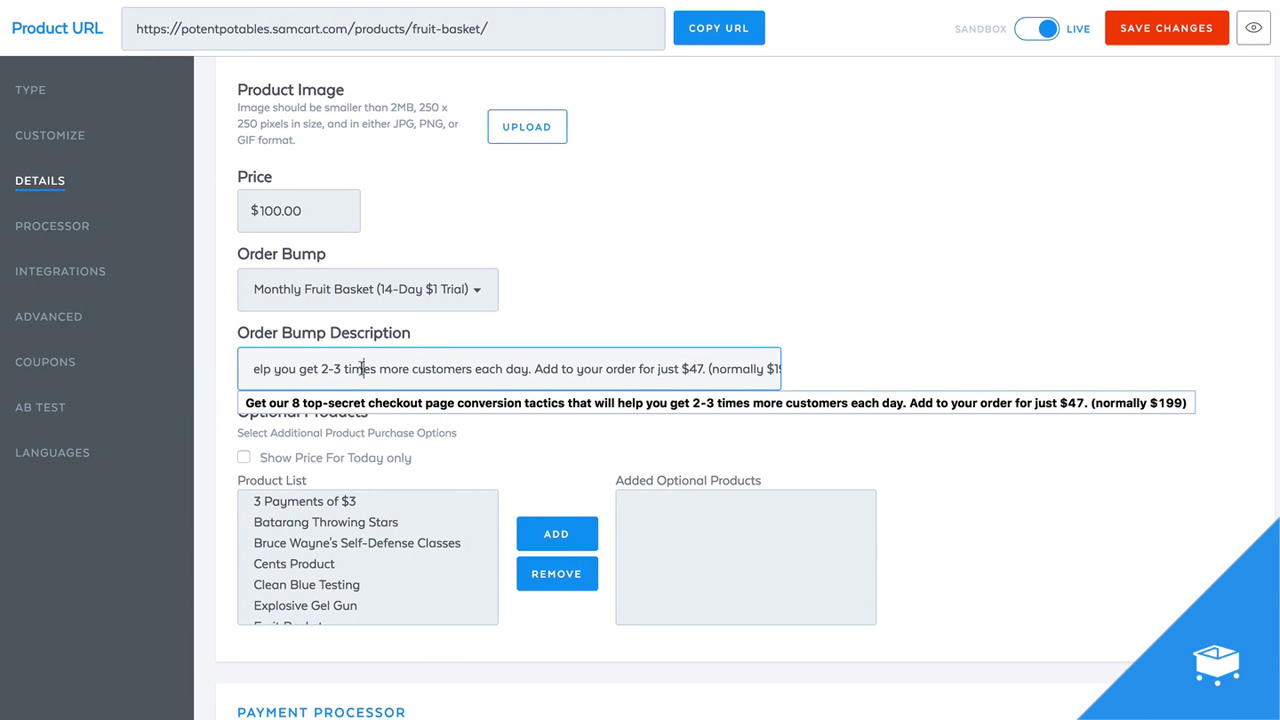
Rewrite the opening of the order bump description as "Get our monthly fruit baskets delivered to your front door."
drag(366, 368, 203, 366)
click(299, 368)
drag(302, 368, 549, 368)
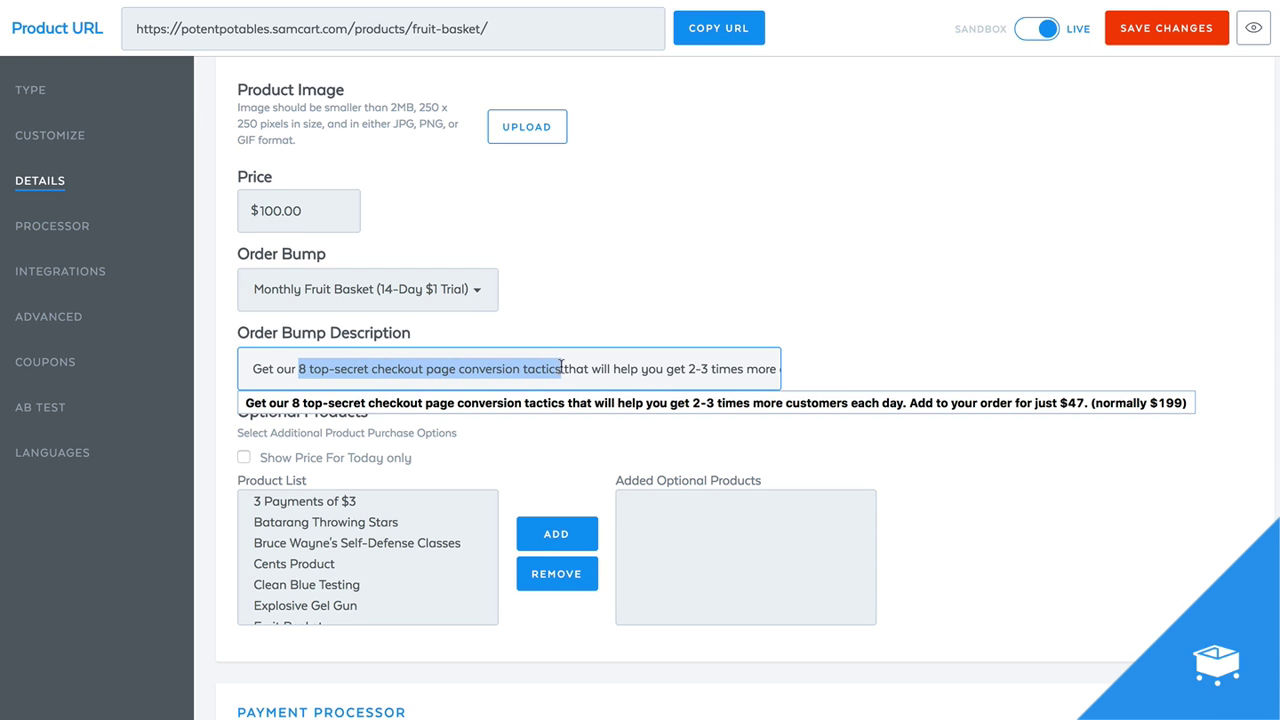
scroll(561, 366, down, 1)
text(monthly fruit)
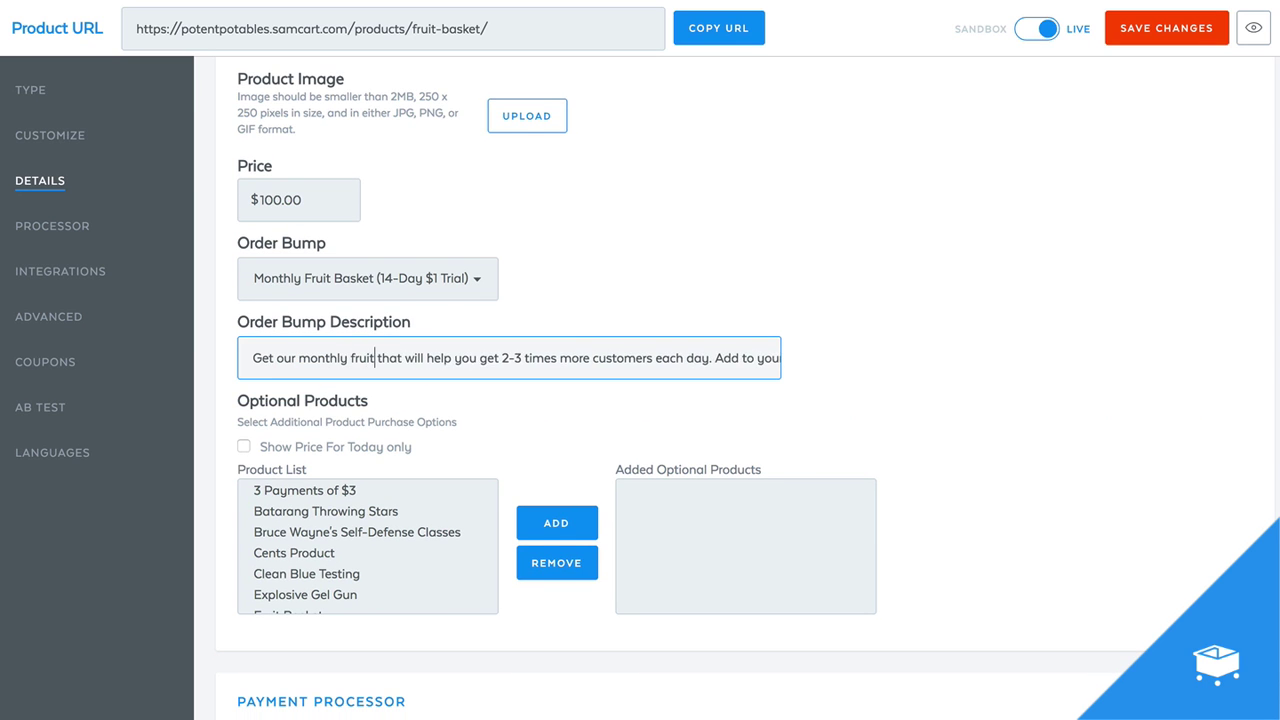
text( basket)
key(BackSpace)
key(BackSpace)
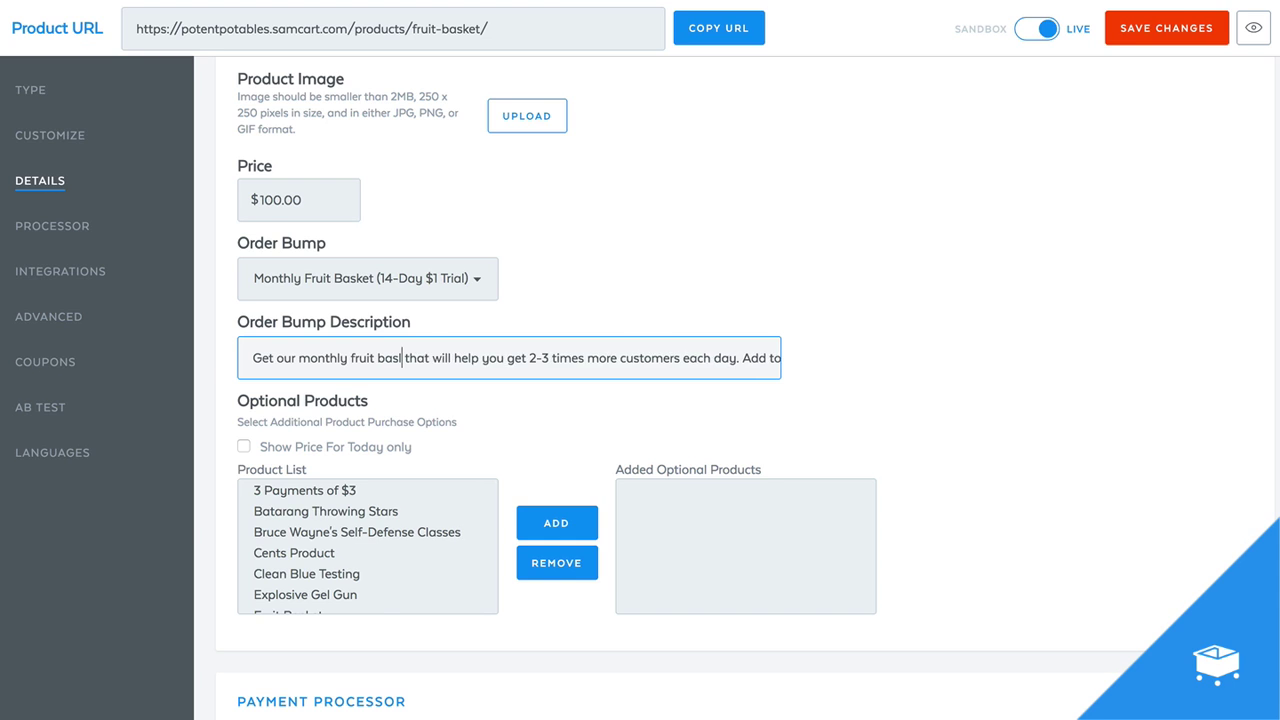
text(ets delivere)
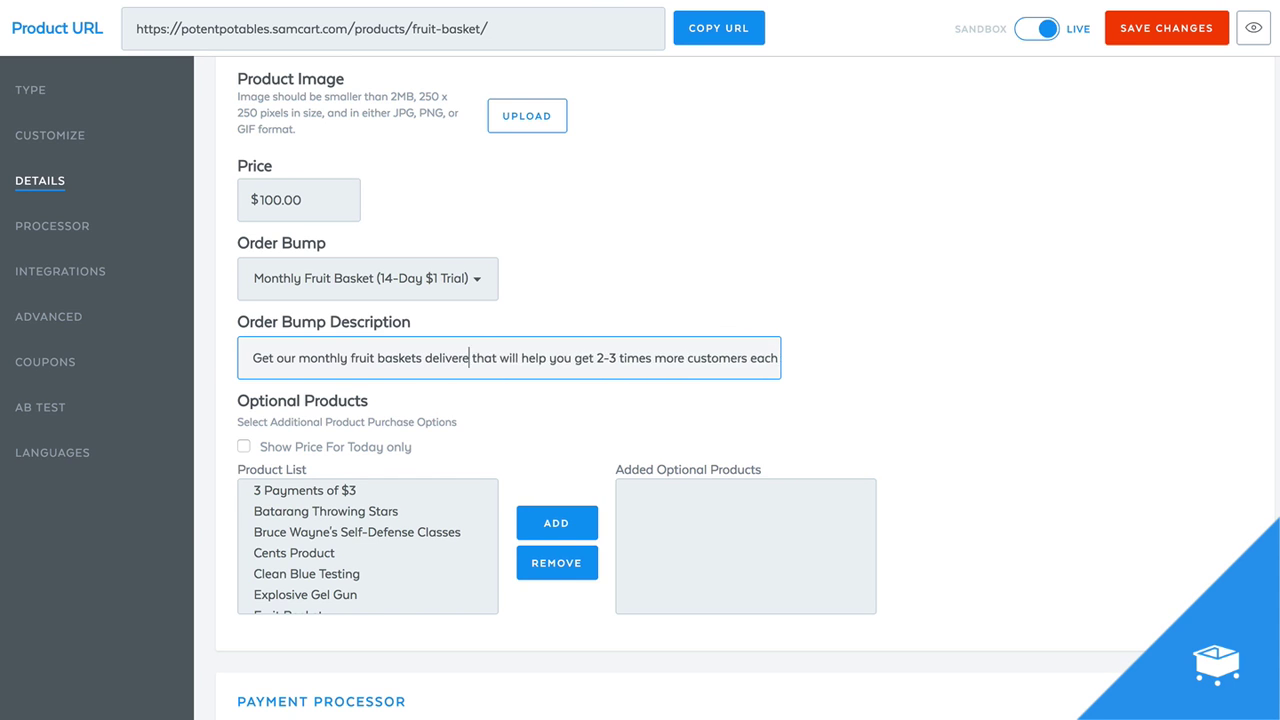
text(d to your front doo)
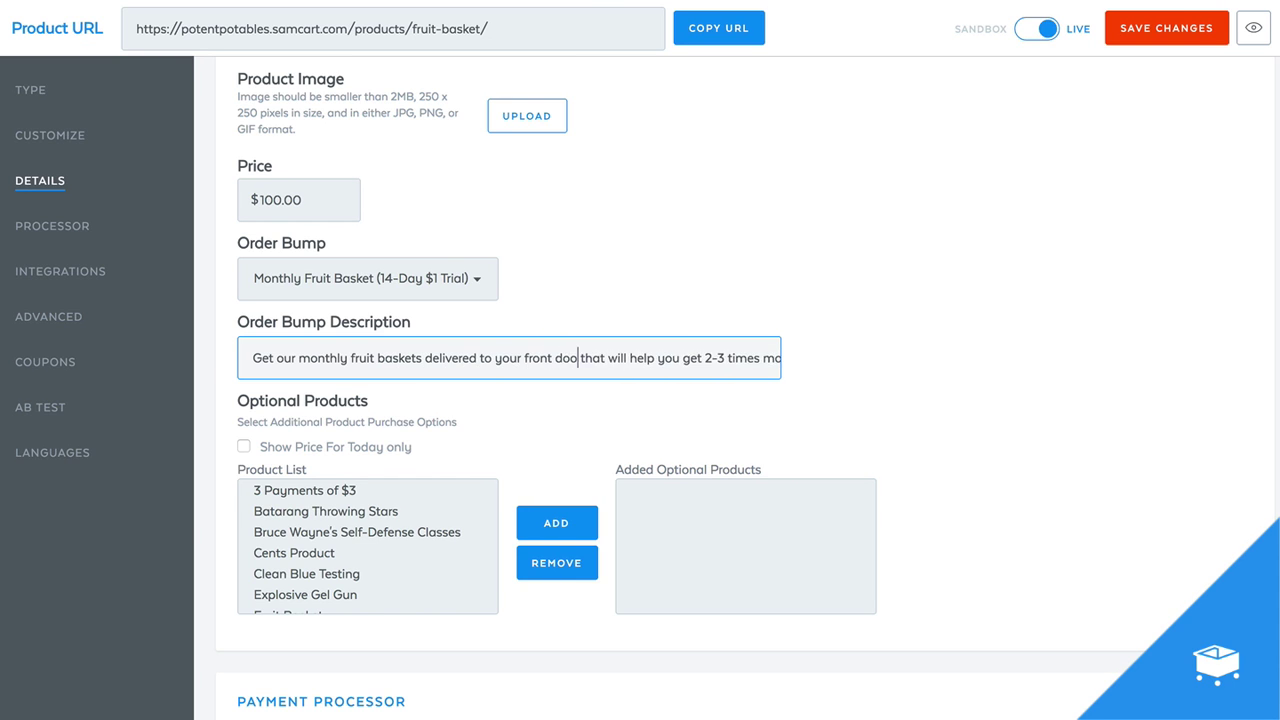
text(r.)
Replace the rest of the order bump description with "Try it out for just $1 for your first 14 days." and save the product
drag(583, 358, 686, 364)
key(BackSpace)
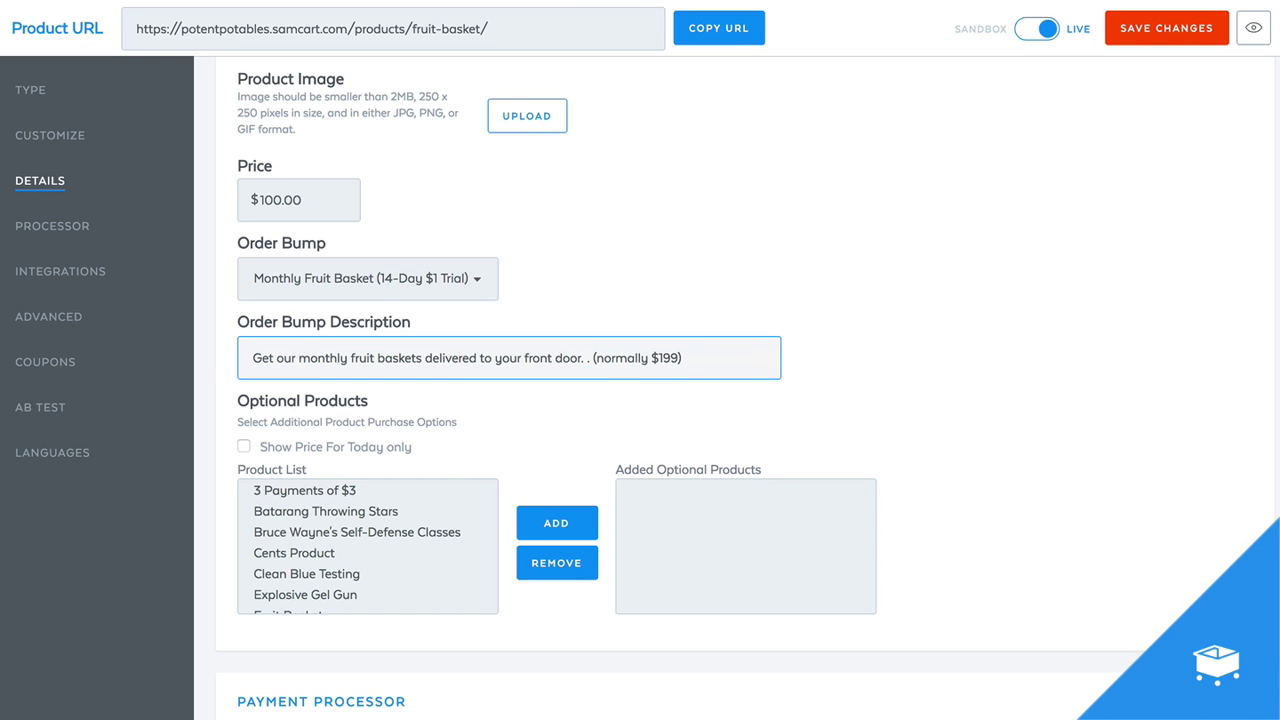
text(Try it out for )
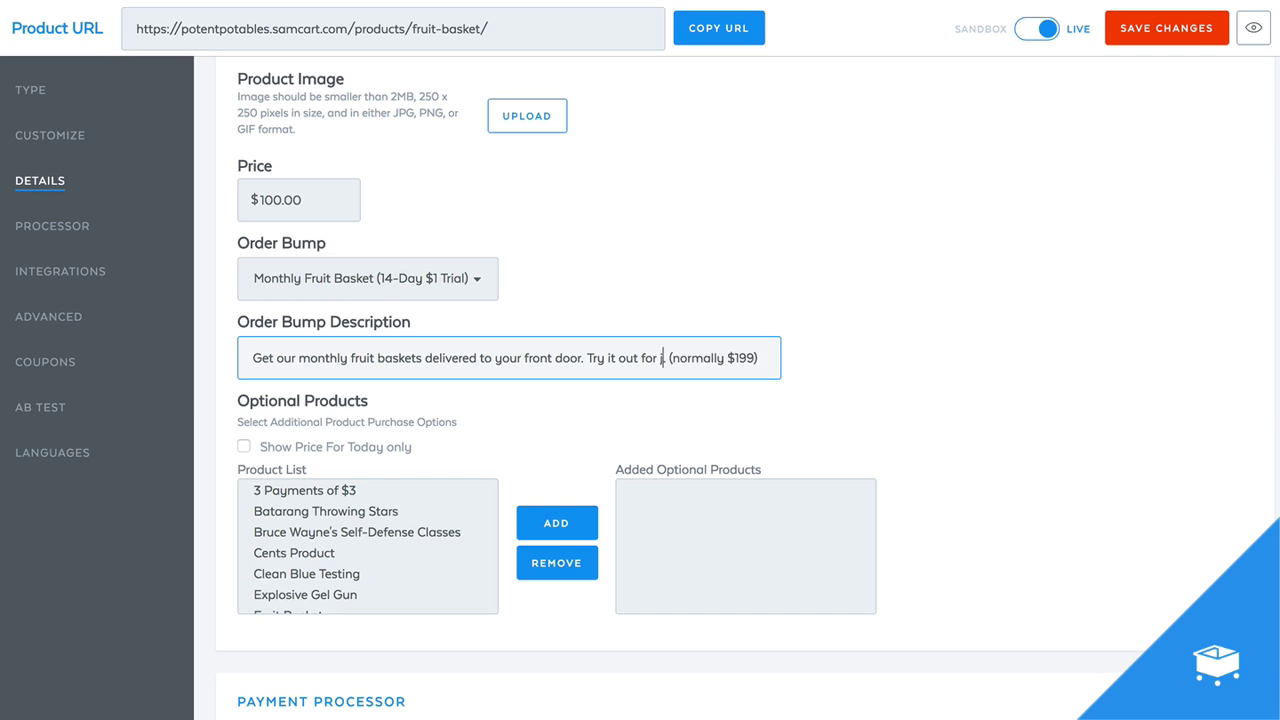
text(just $1 for you )
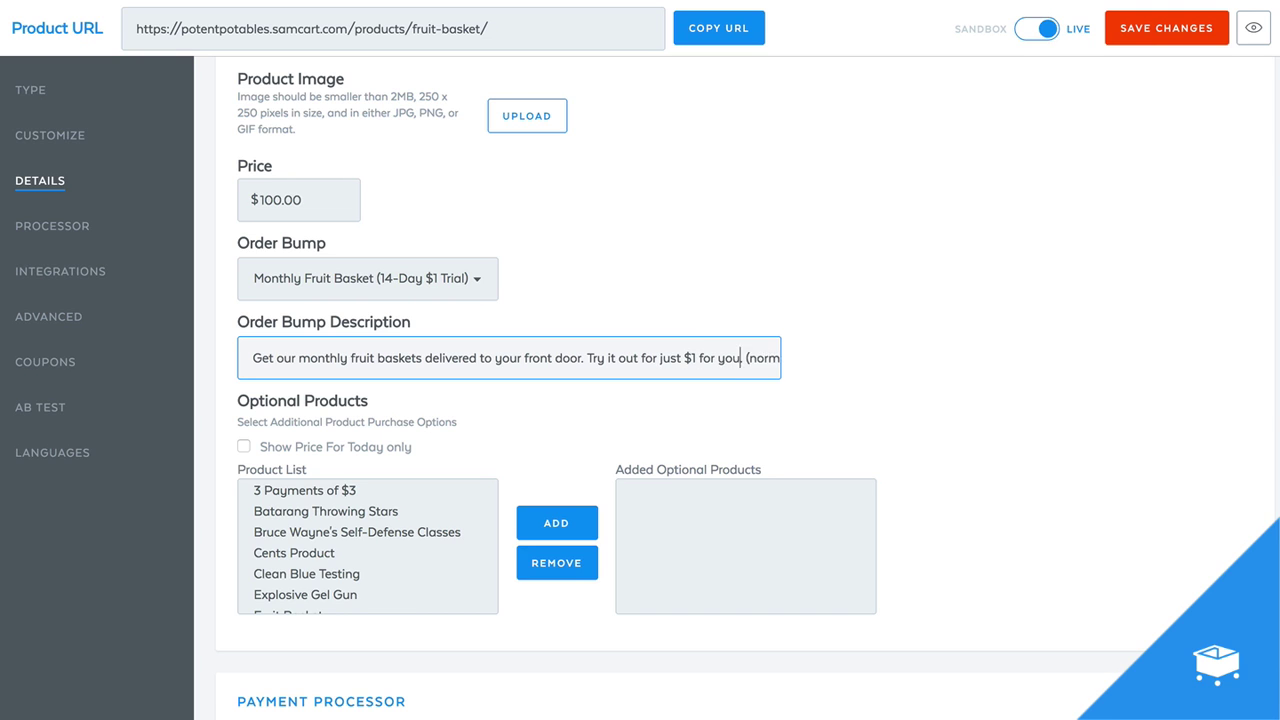
text(r first 14 days)
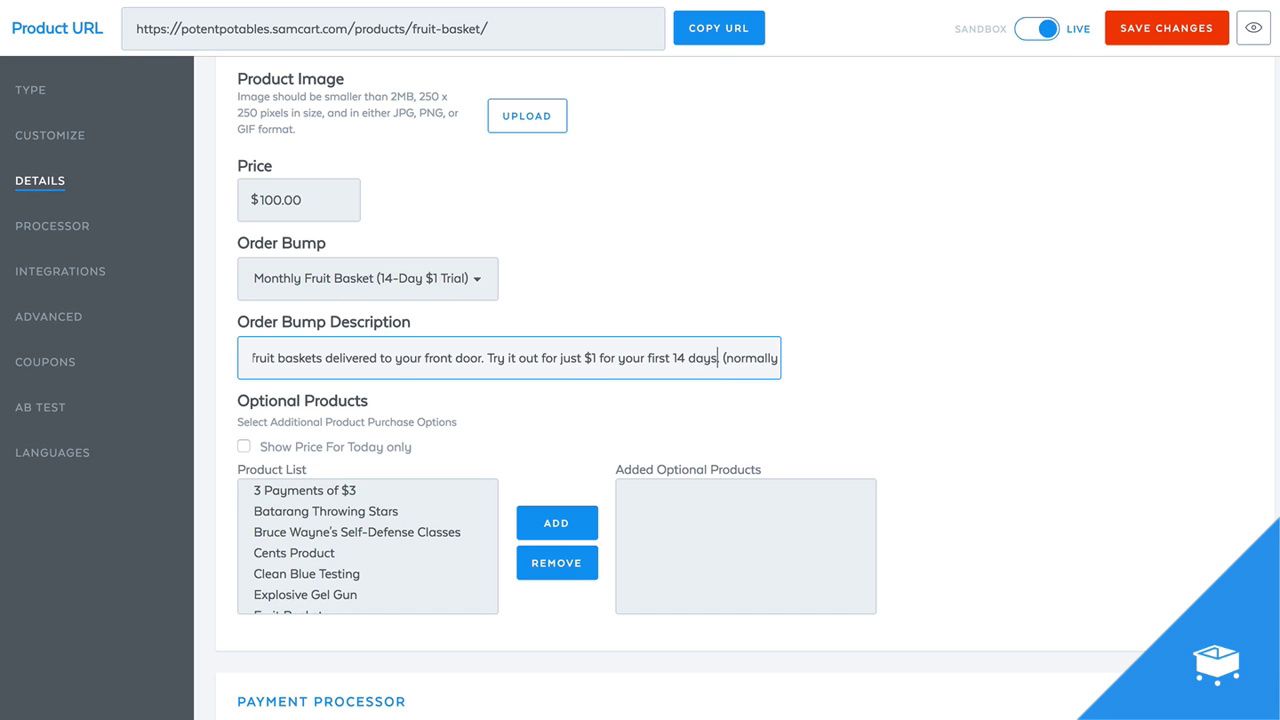
drag(723, 357, 860, 363)
text(.)
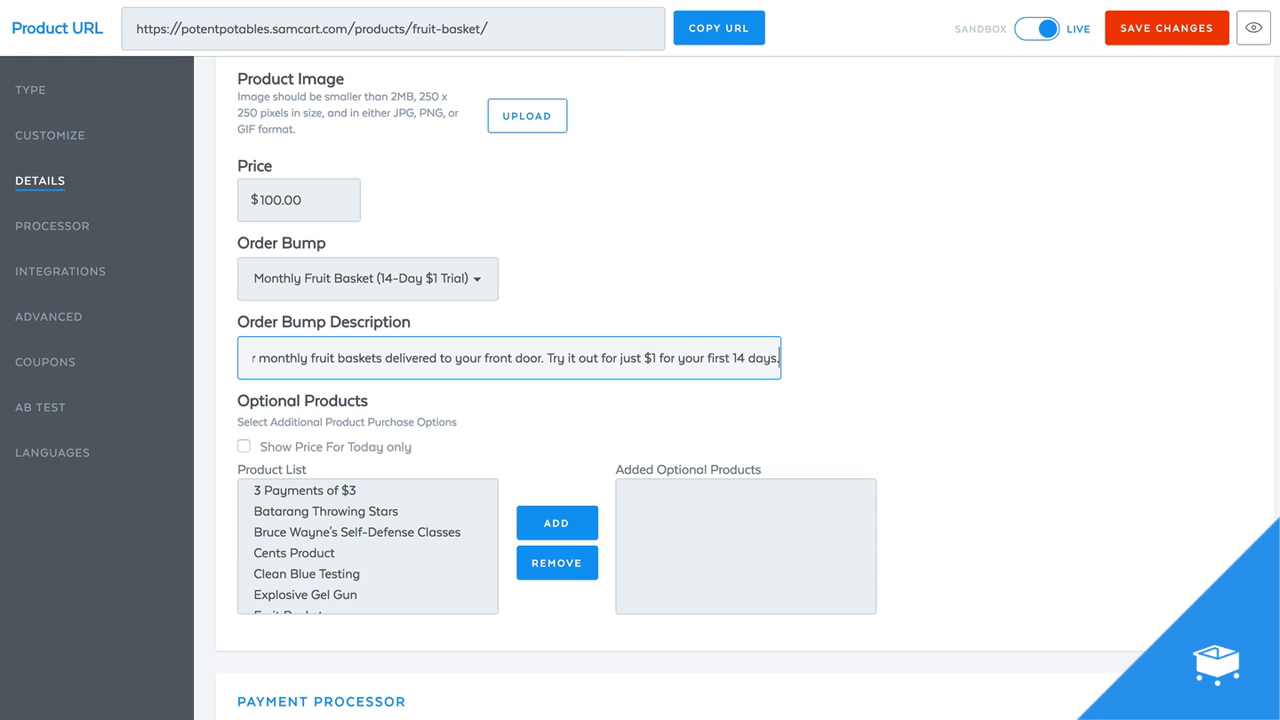
click(891, 363)
click(1138, 38)
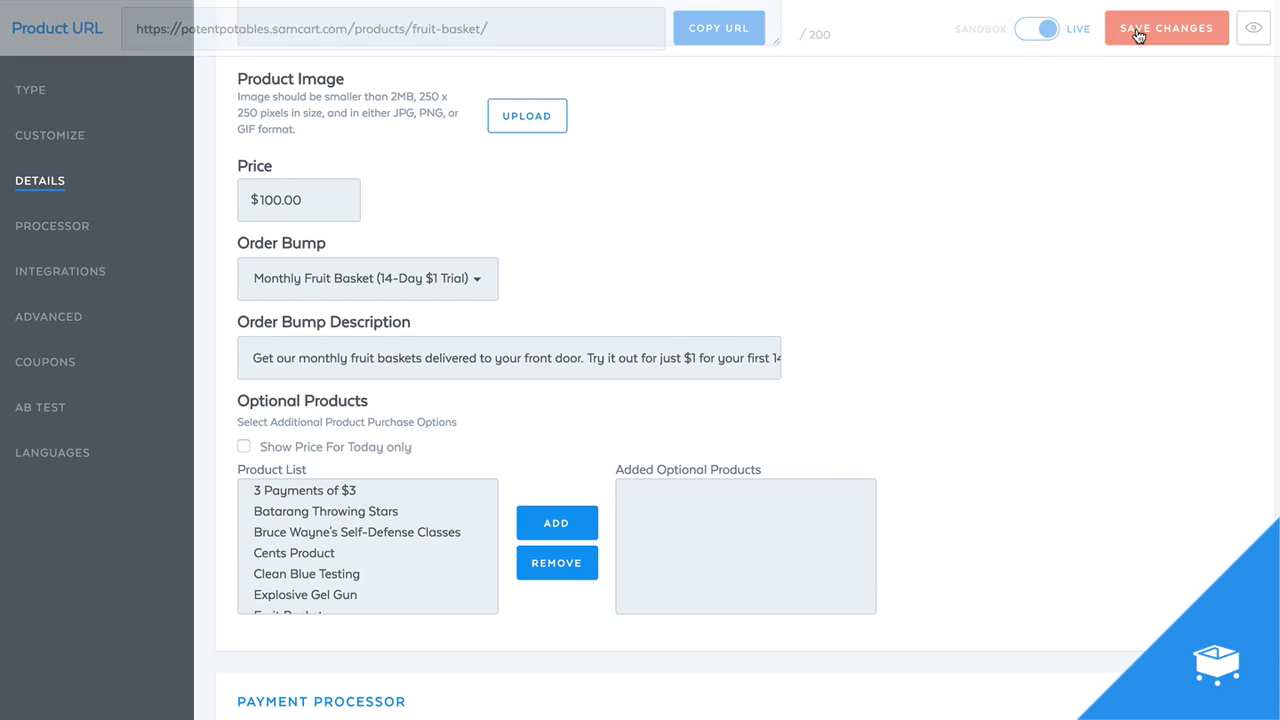
Review the Fruit Basket's payment processor, email list integration, upsell funnel and advanced URL settings
scroll(871, 383, down, 6)
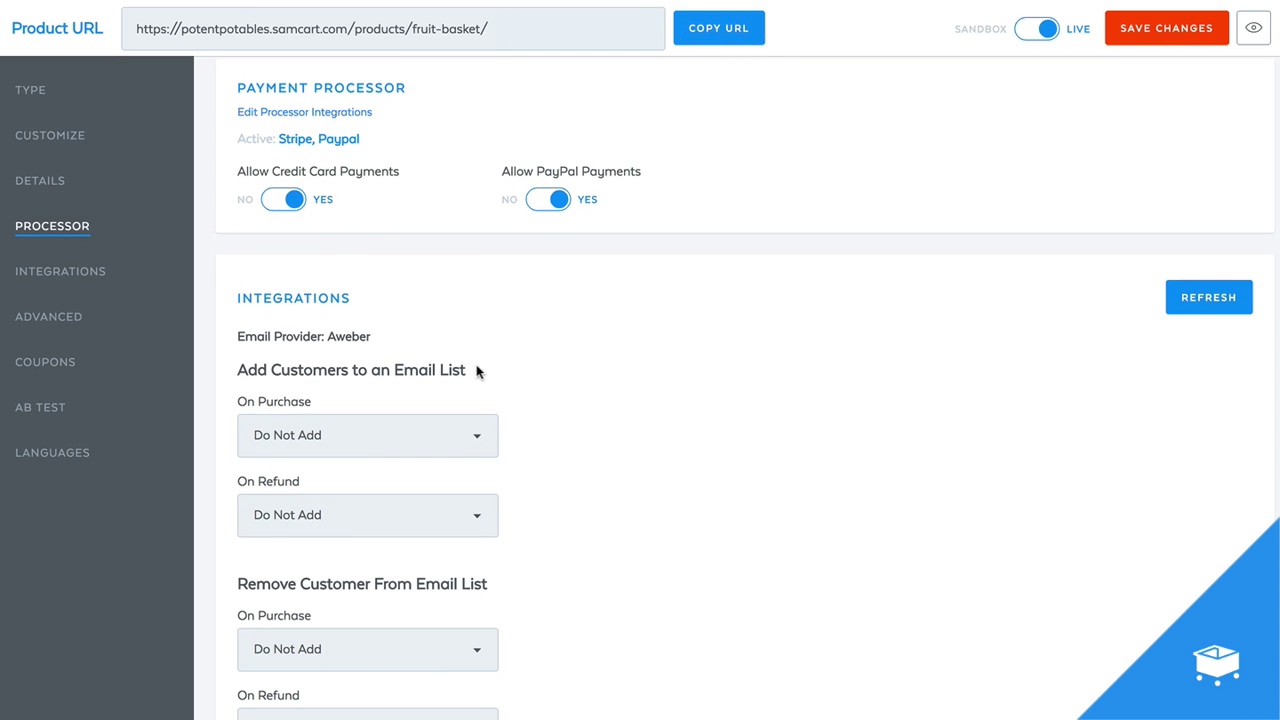
scroll(485, 360, down, 2)
click(447, 249)
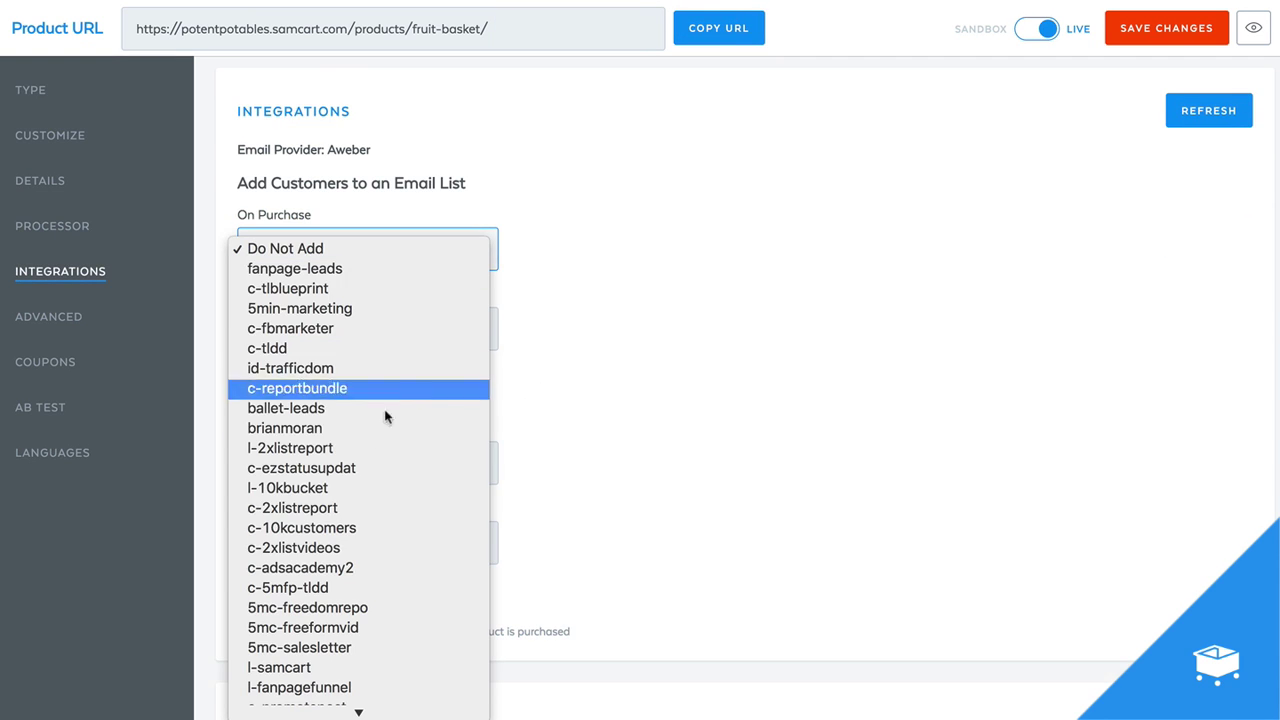
click(552, 310)
scroll(471, 517, down, 5)
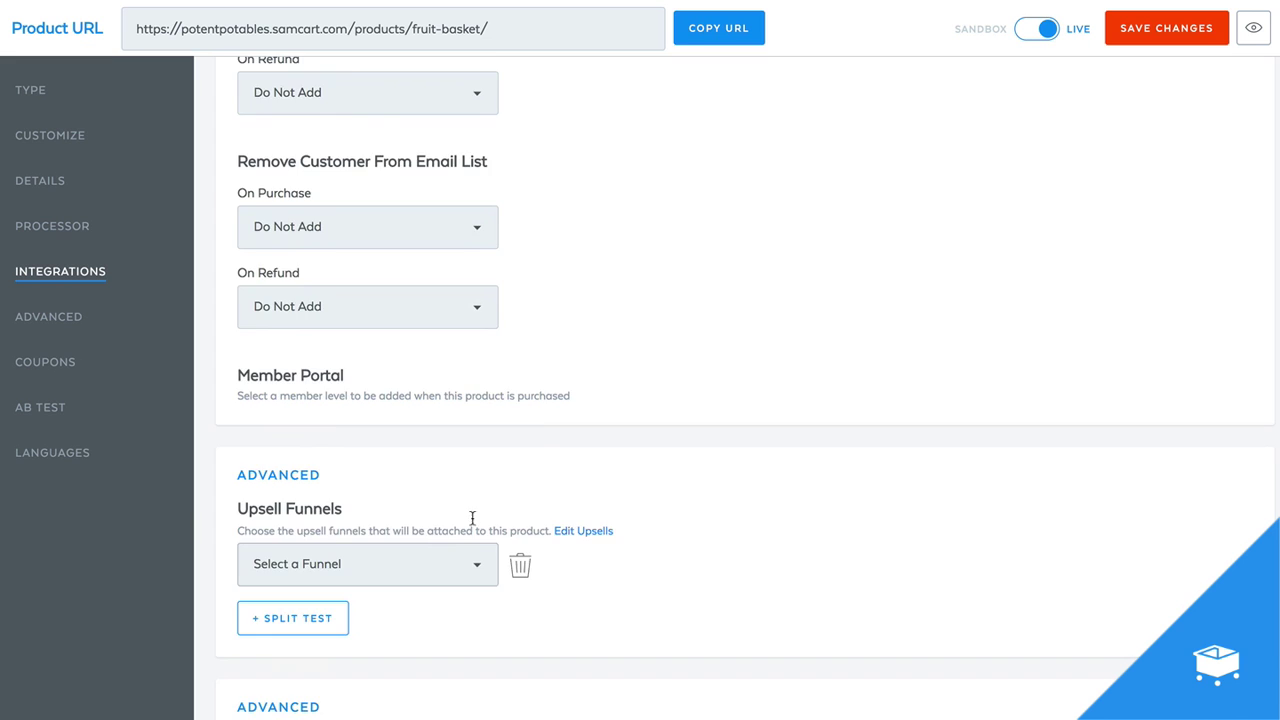
click(482, 282)
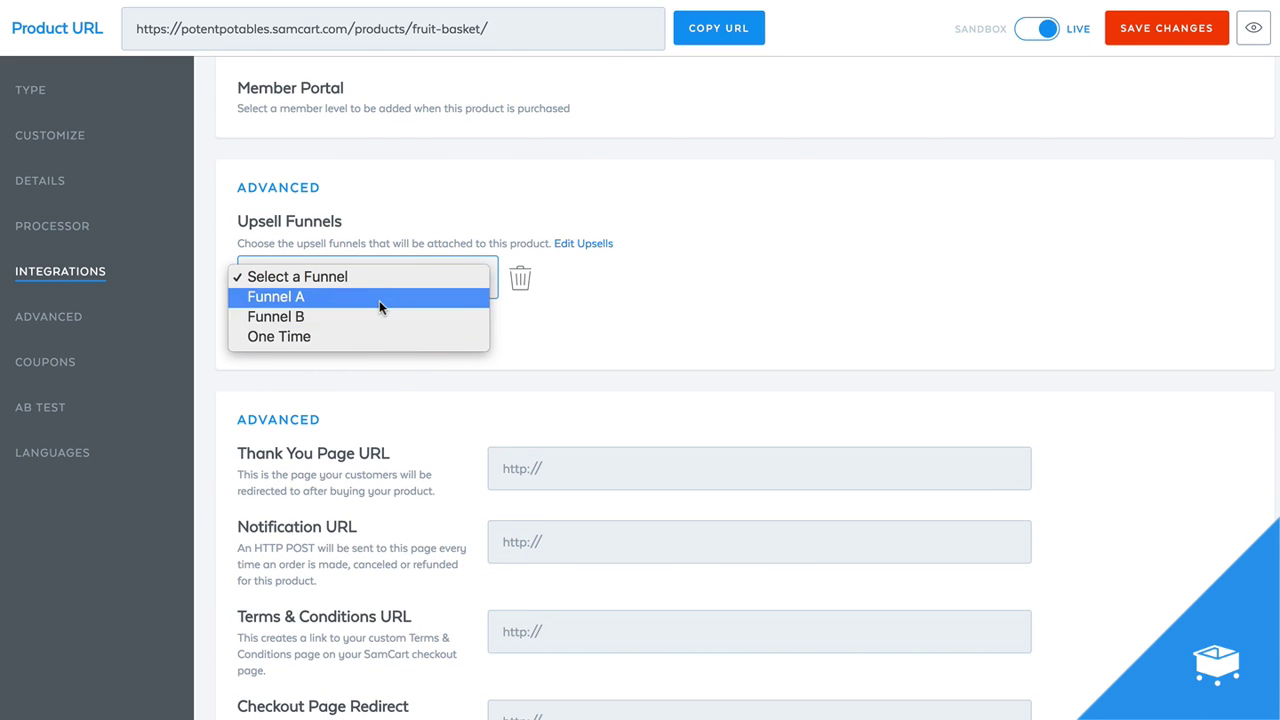
click(664, 322)
scroll(537, 491, down, 3)
click(530, 262)
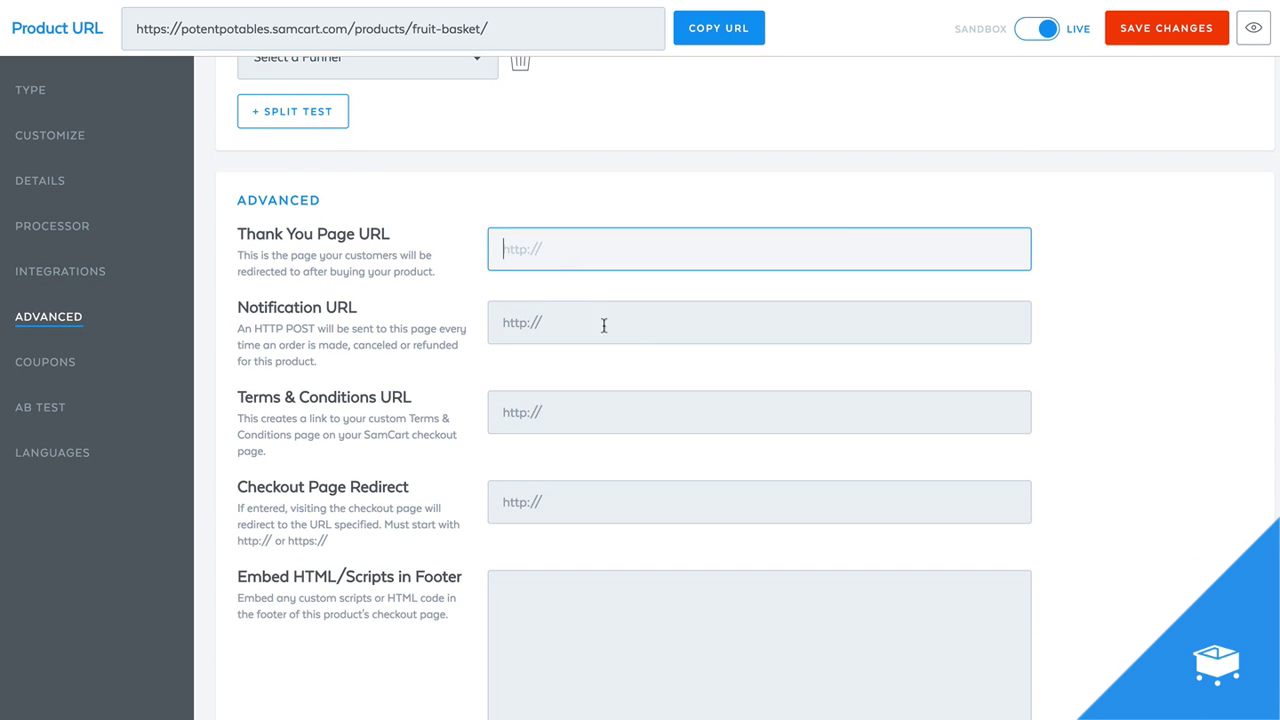
Save the product, preview the Fruit Basket checkout page and try adding the Monthly Fruit Basket order bump there
click(1166, 28)
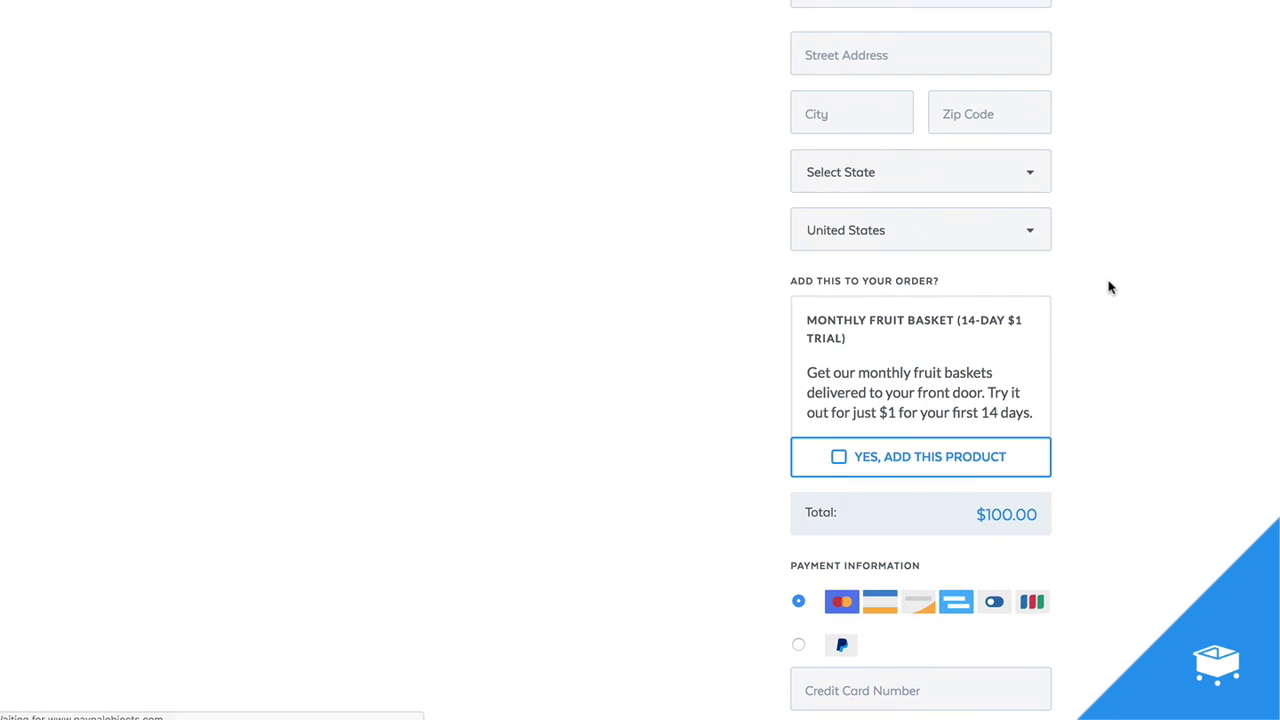
click(894, 458)
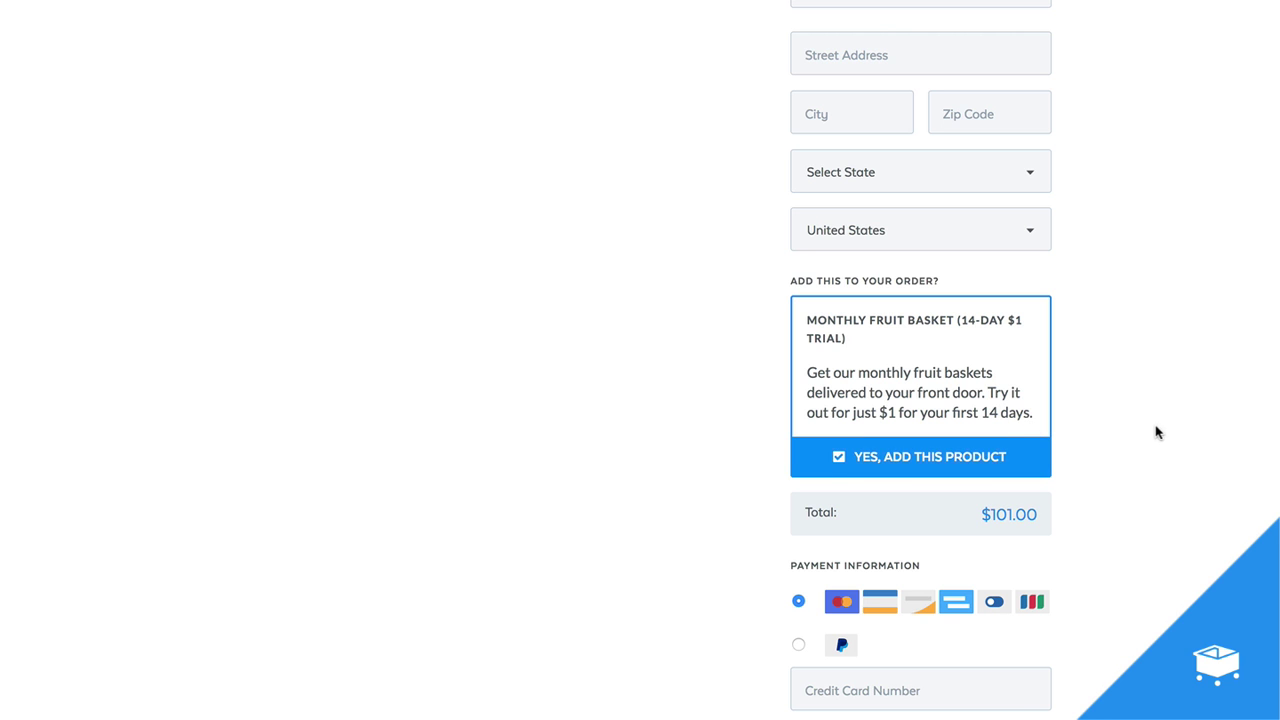
scroll(1080, 443, up, 4)
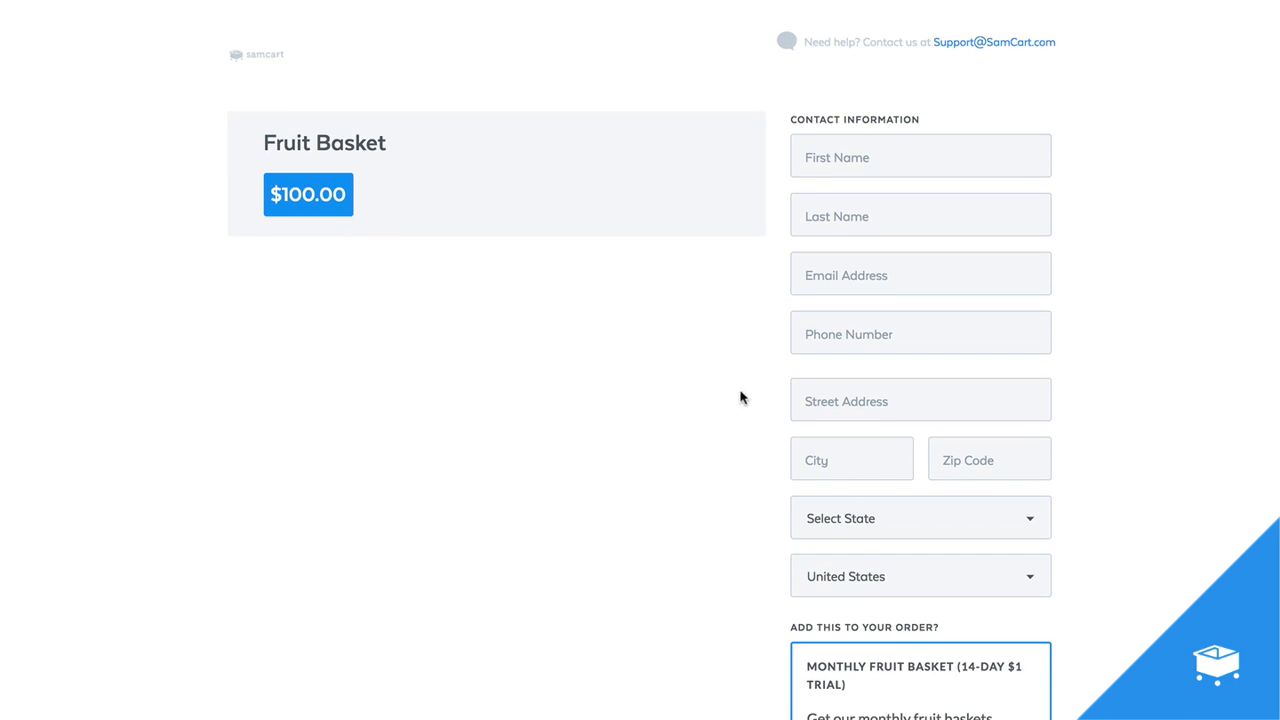
scroll(740, 397, down, 2)
scroll(1006, 249, down, 2)
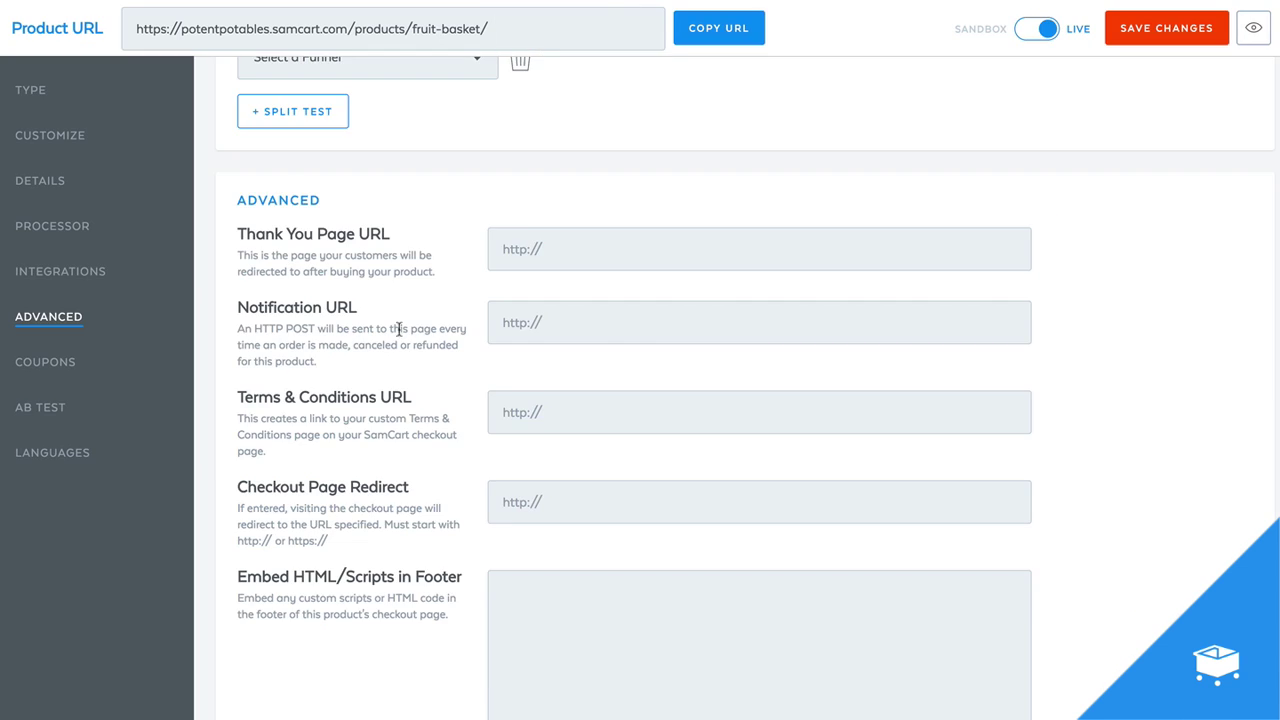
Return to the product's customization settings and set the guarantee title to "My Guarantee Goes Here"
scroll(392, 333, up, 10)
scroll(392, 333, up, 15)
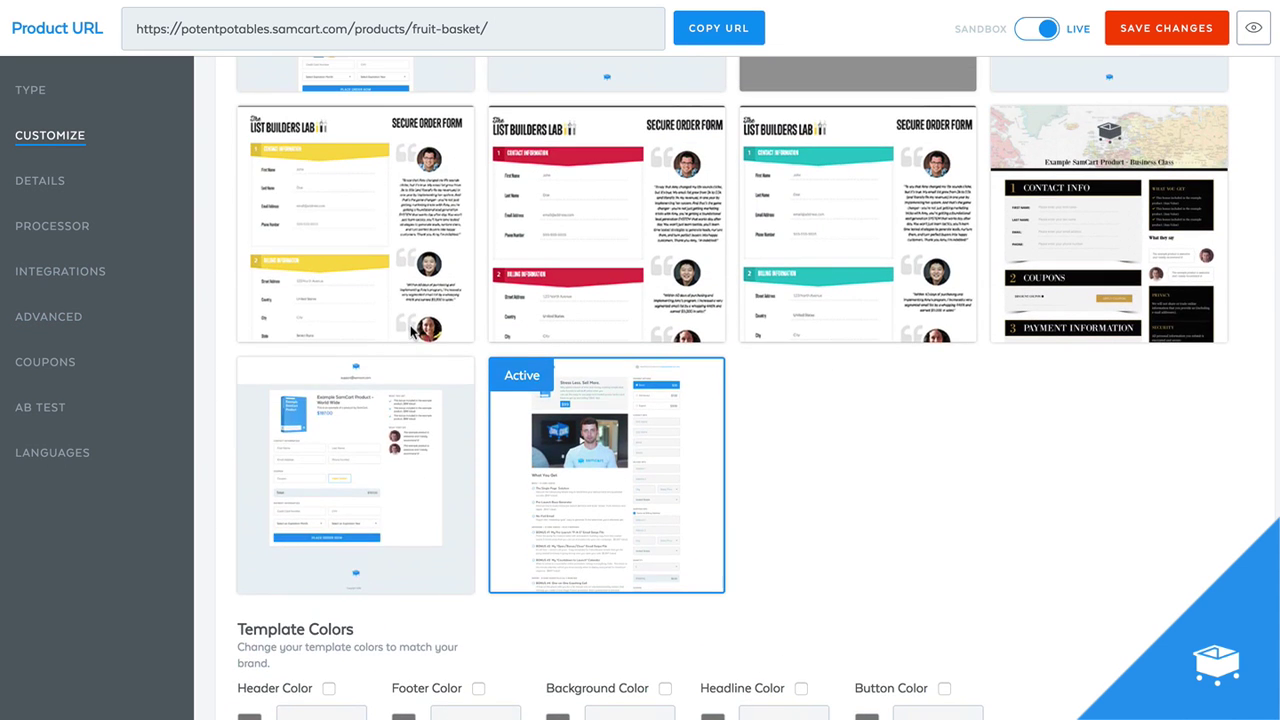
scroll(411, 325, down, 4)
scroll(487, 318, down, 6)
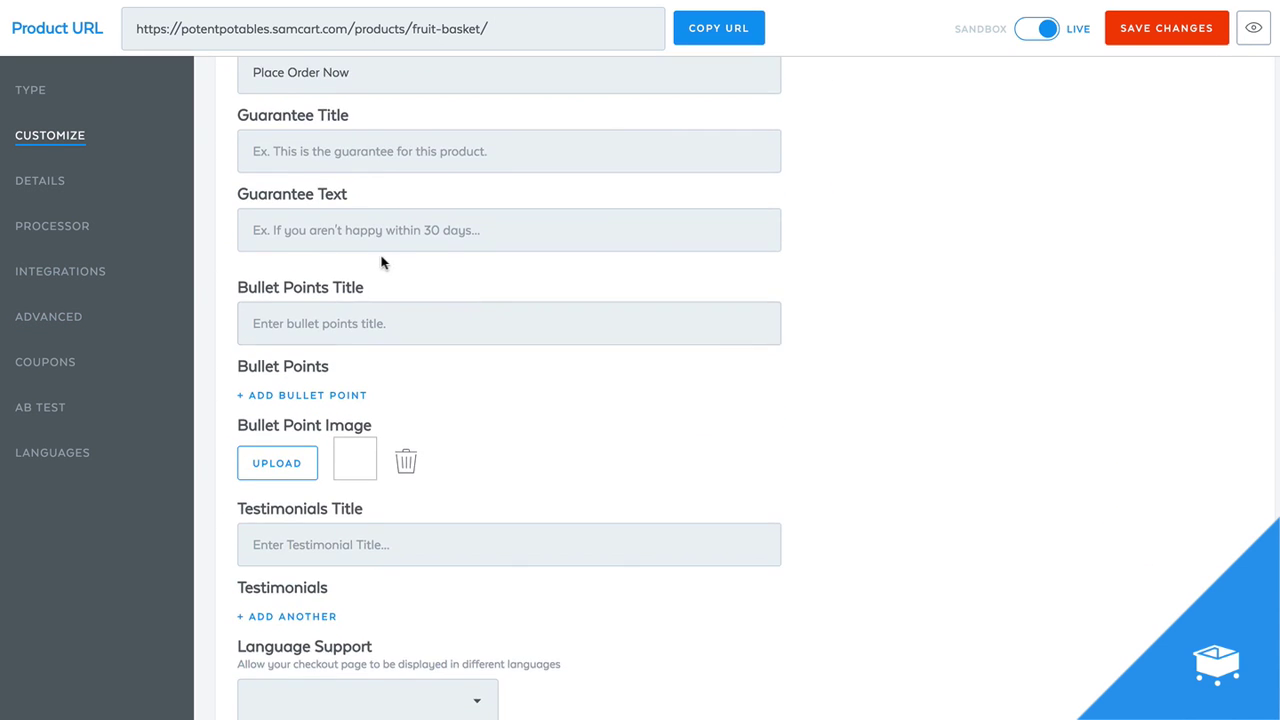
scroll(380, 260, up, 1)
click(384, 229)
text(My Guarantee Goes He)
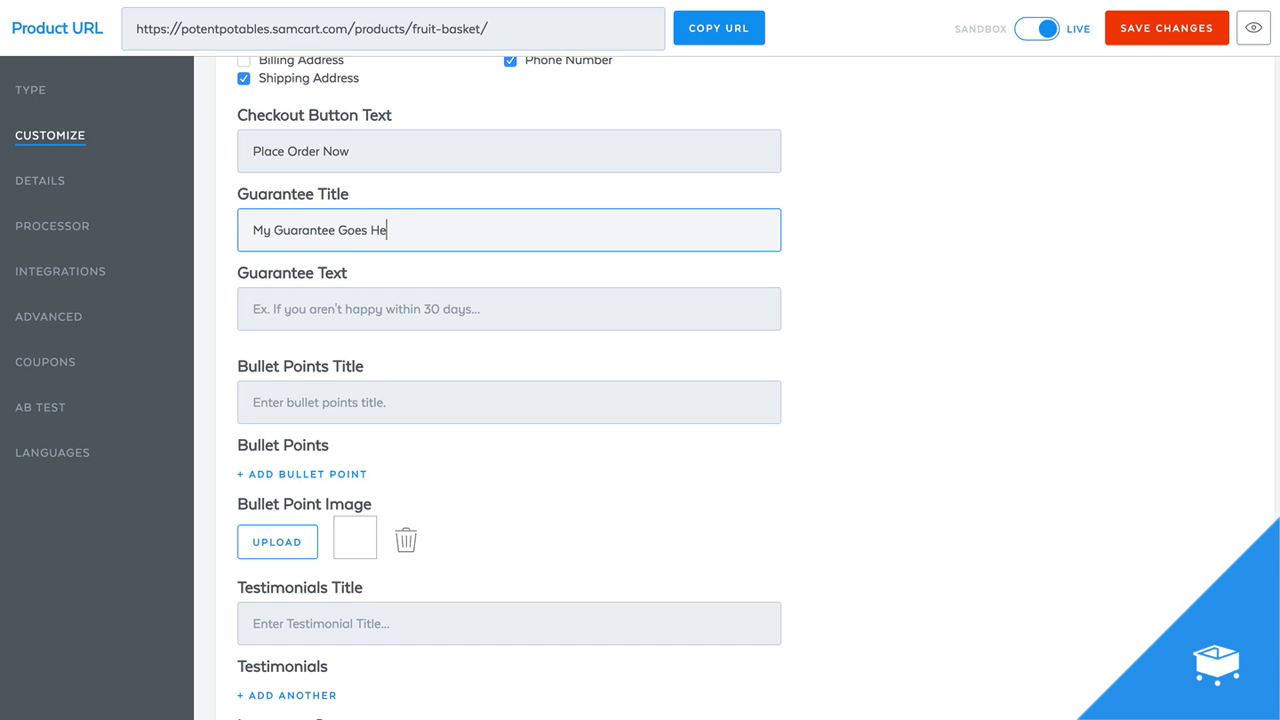
Reuse the guarantee title as the guarantee text and extend it to "My Guarantee Description Goes Here"
key(ctrl+a)
key(ctrl+c)
click(345, 312)
key(ctrl+v)
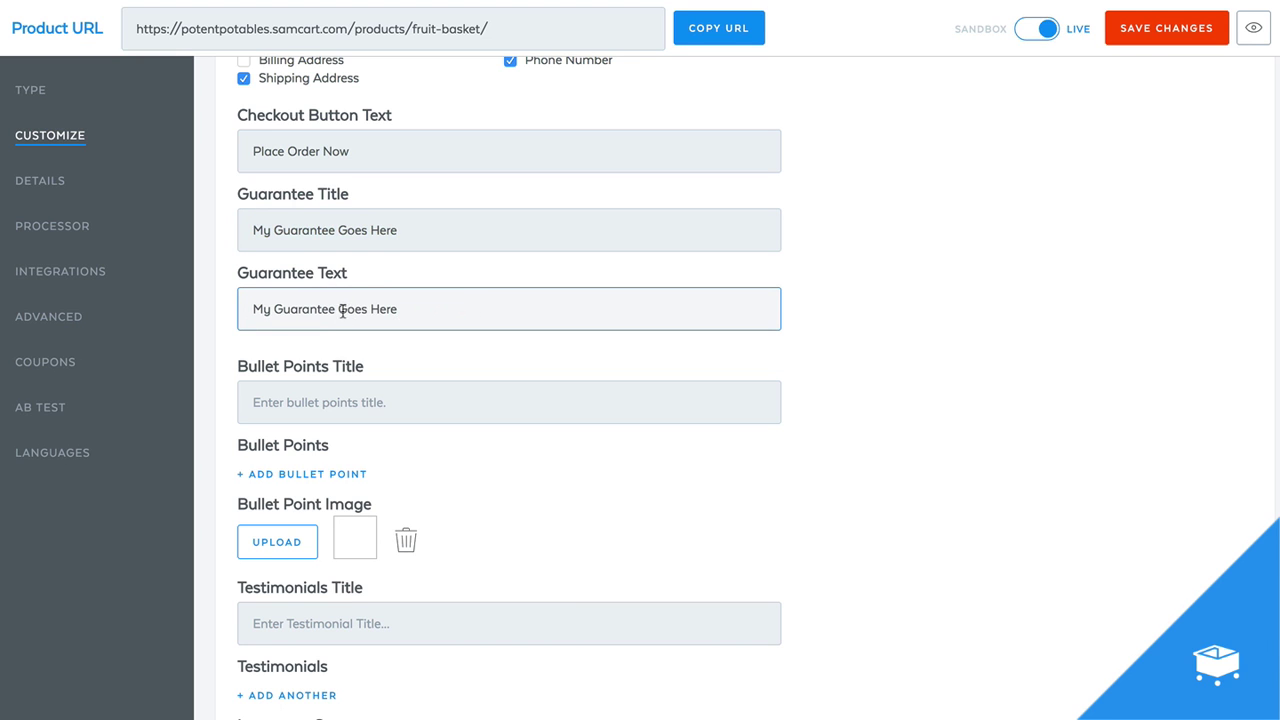
click(336, 309)
text(Description)
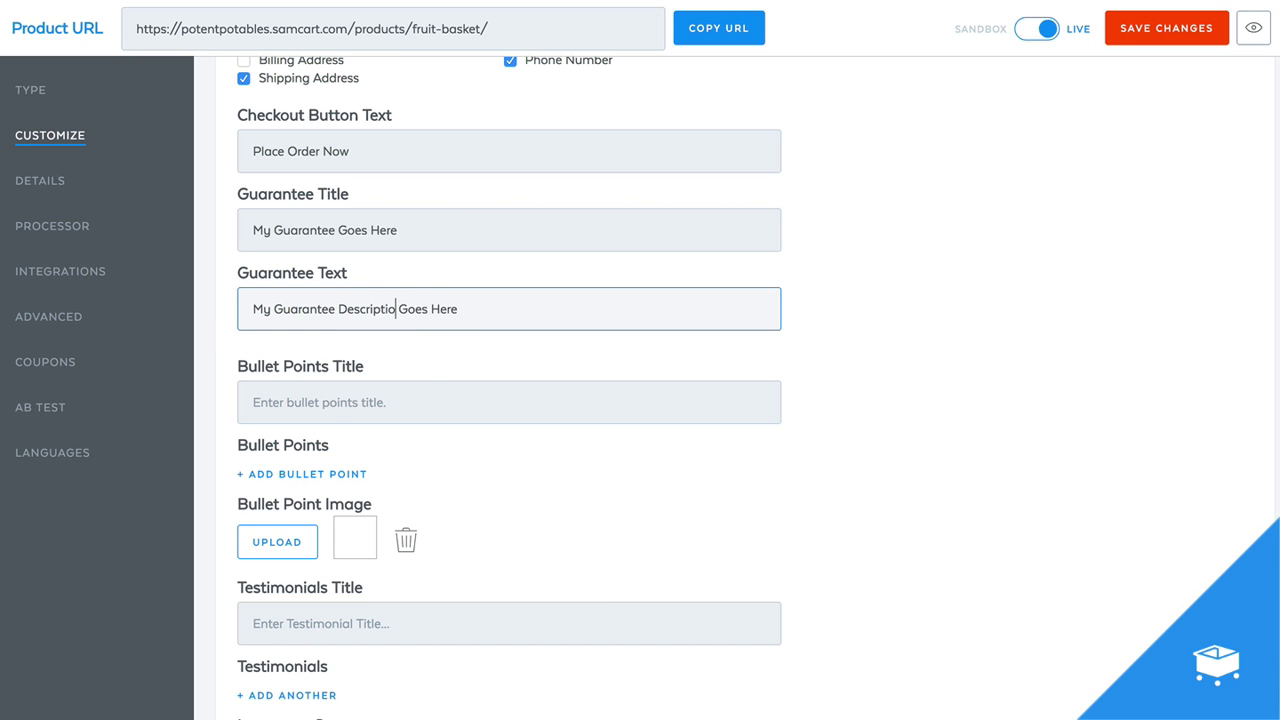
Set the bullet points title to "Here's What You Get:" and add a first bullet point reading "Bullet points go here..."
click(334, 398)
text(Here')
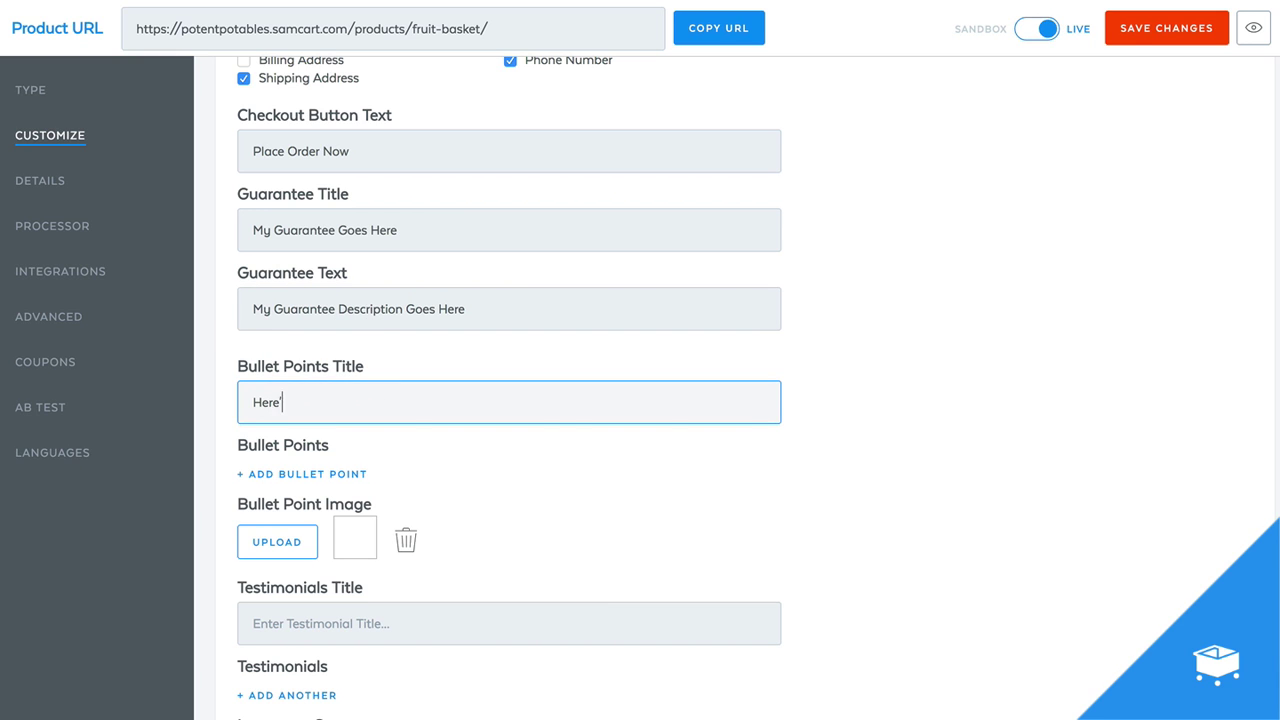
text(s You)
text(What )
text( Get:)
click(325, 474)
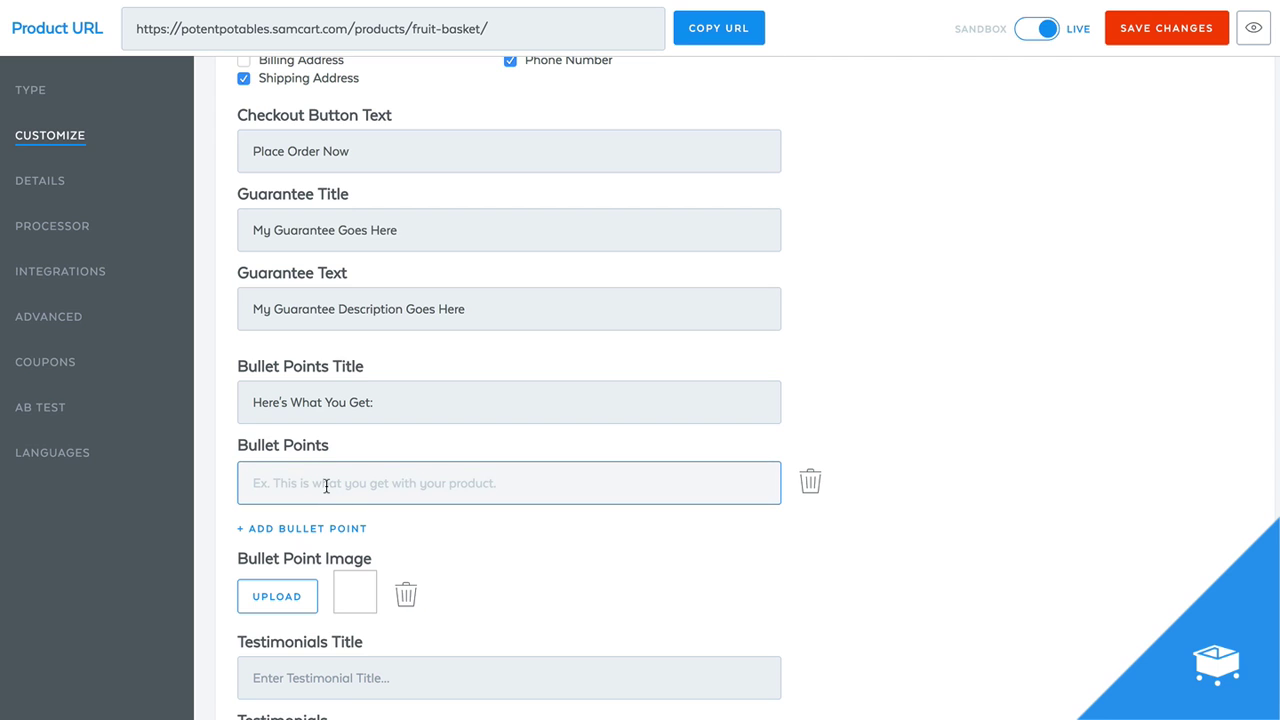
text(Bullet points go here...)
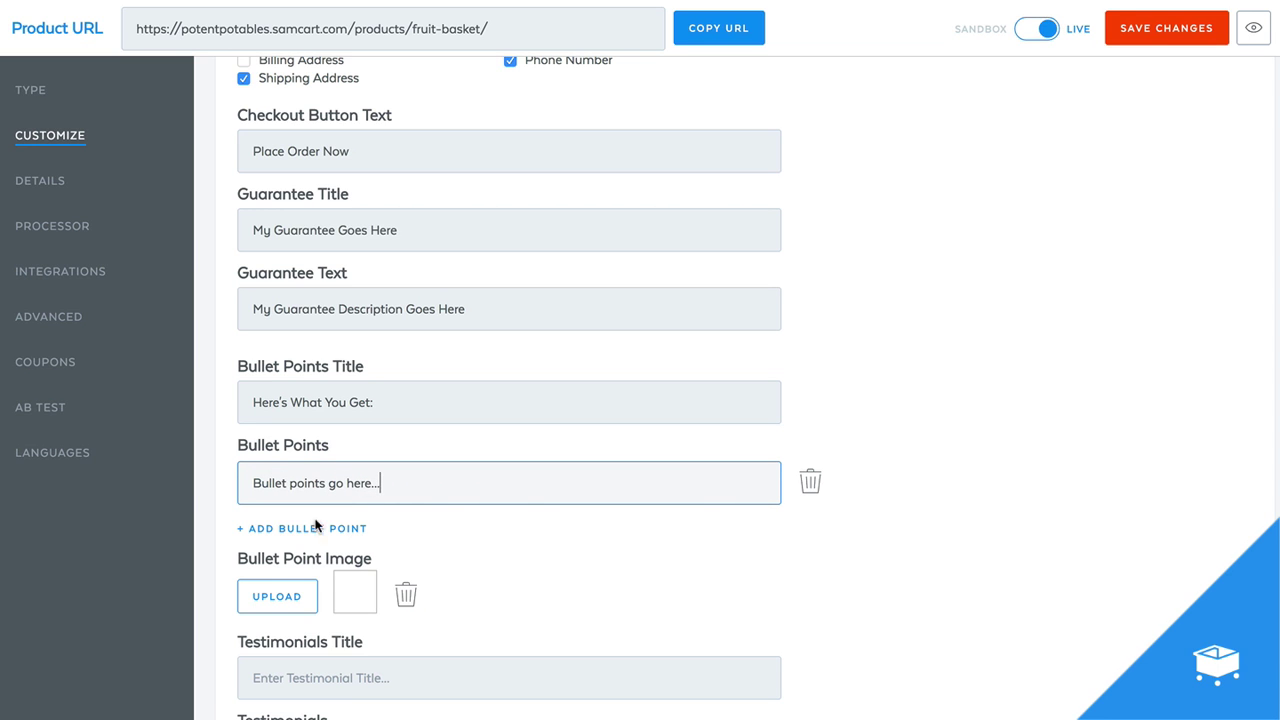
Add four more empty bullet points below the first one and copy the first bullet point's text
click(315, 527)
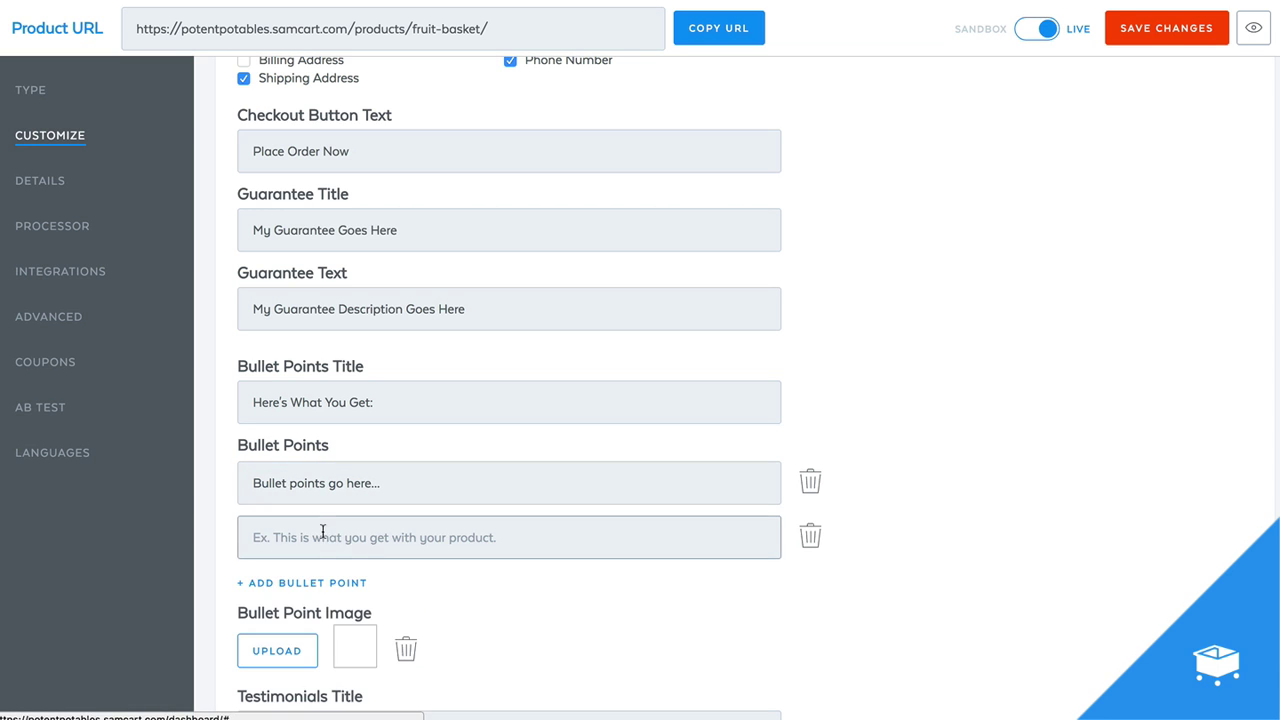
click(326, 581)
triple_click(330, 486)
scroll(330, 490, down, 3)
click(331, 479)
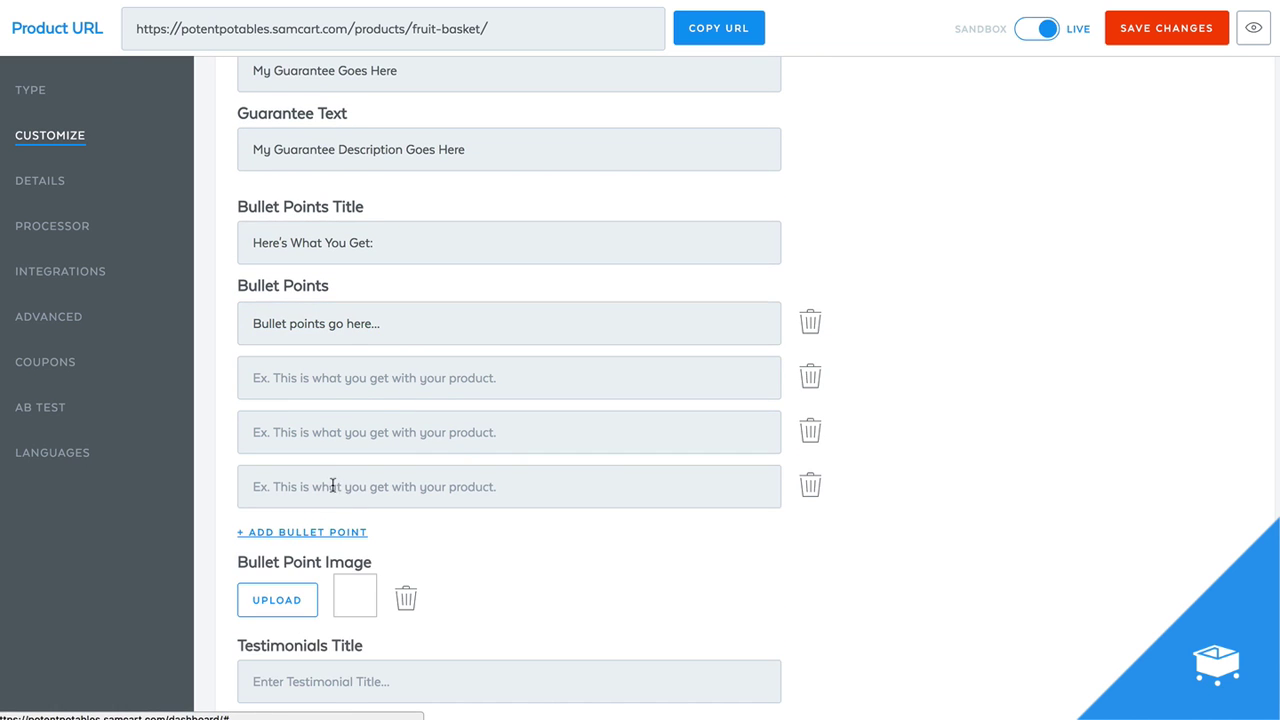
click(337, 530)
Fill the four empty bullet points with the text "Bullet points go here..."
click(349, 379)
key(ctrl+v)
click(351, 428)
key(ctrl+v)
click(351, 490)
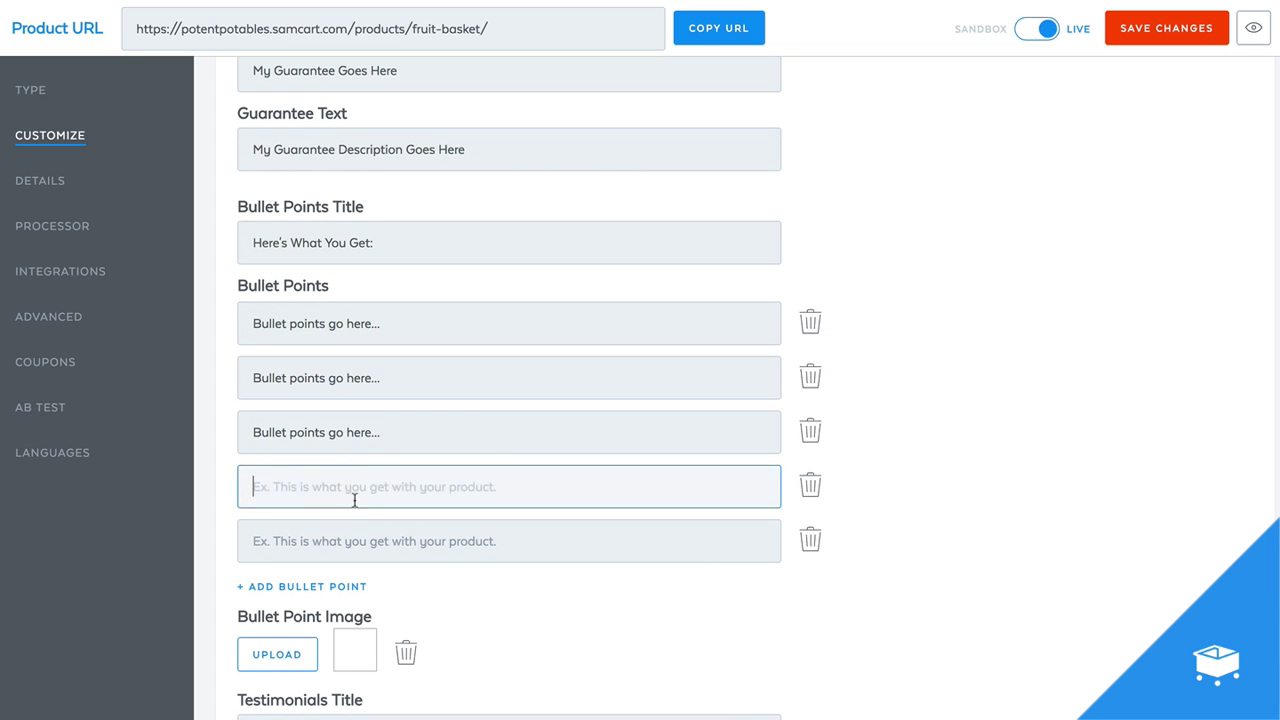
key(ctrl+v)
click(391, 541)
key(ctrl+v)
Set the testimonials title to "Here's What Our Other Fruit Bakset Customers Are Saying..."
scroll(948, 374, down, 4)
scroll(689, 457, down, 3)
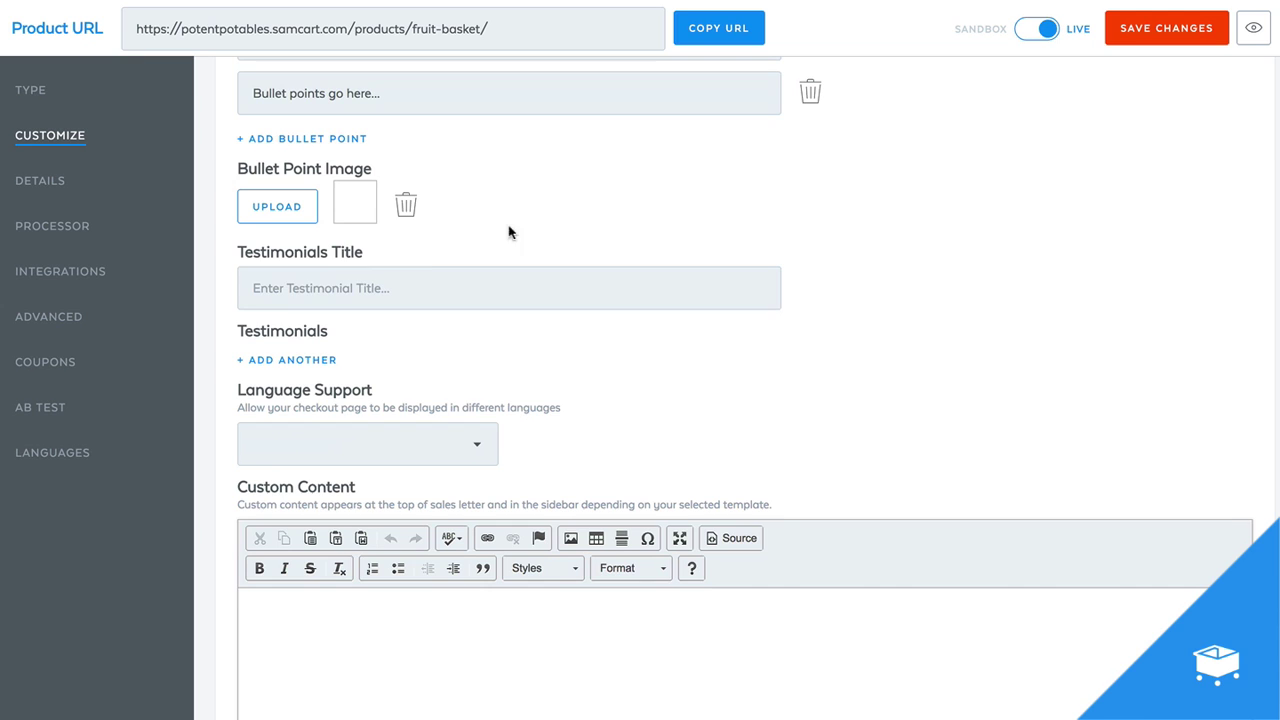
click(426, 276)
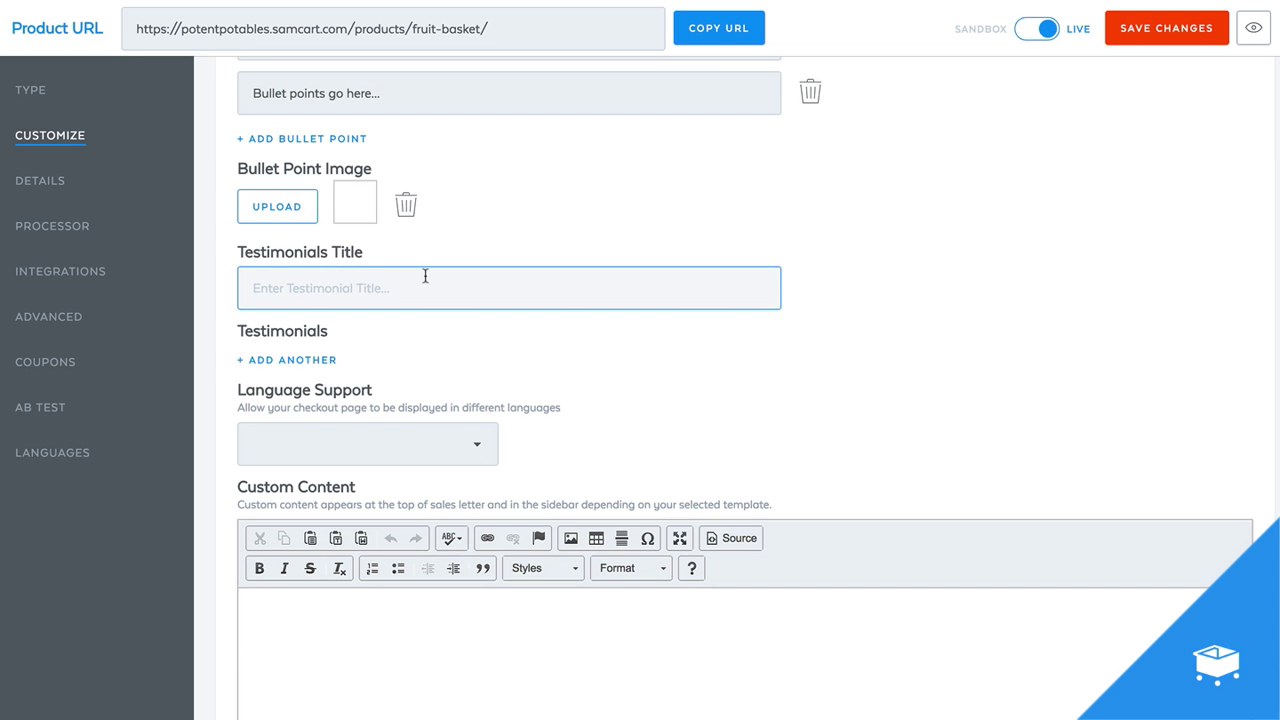
text(Here's)
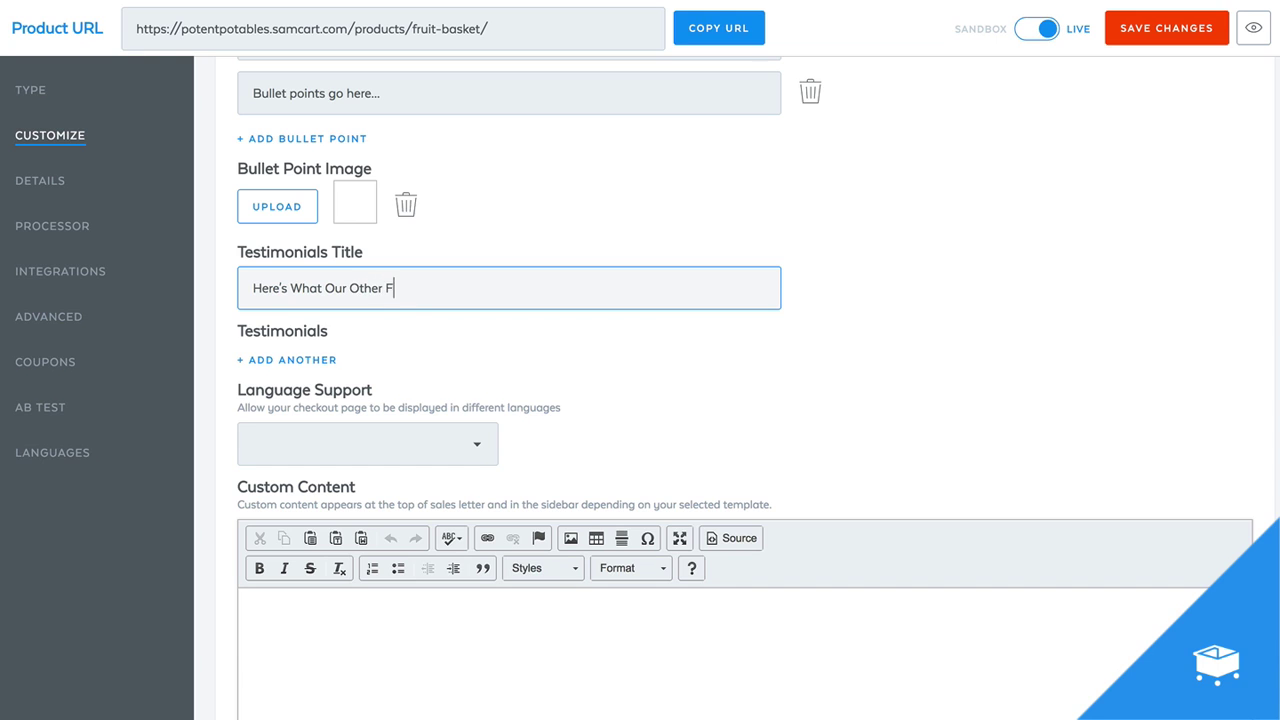
text( What Our Other Fruit Bakset Customers Are Saying...)
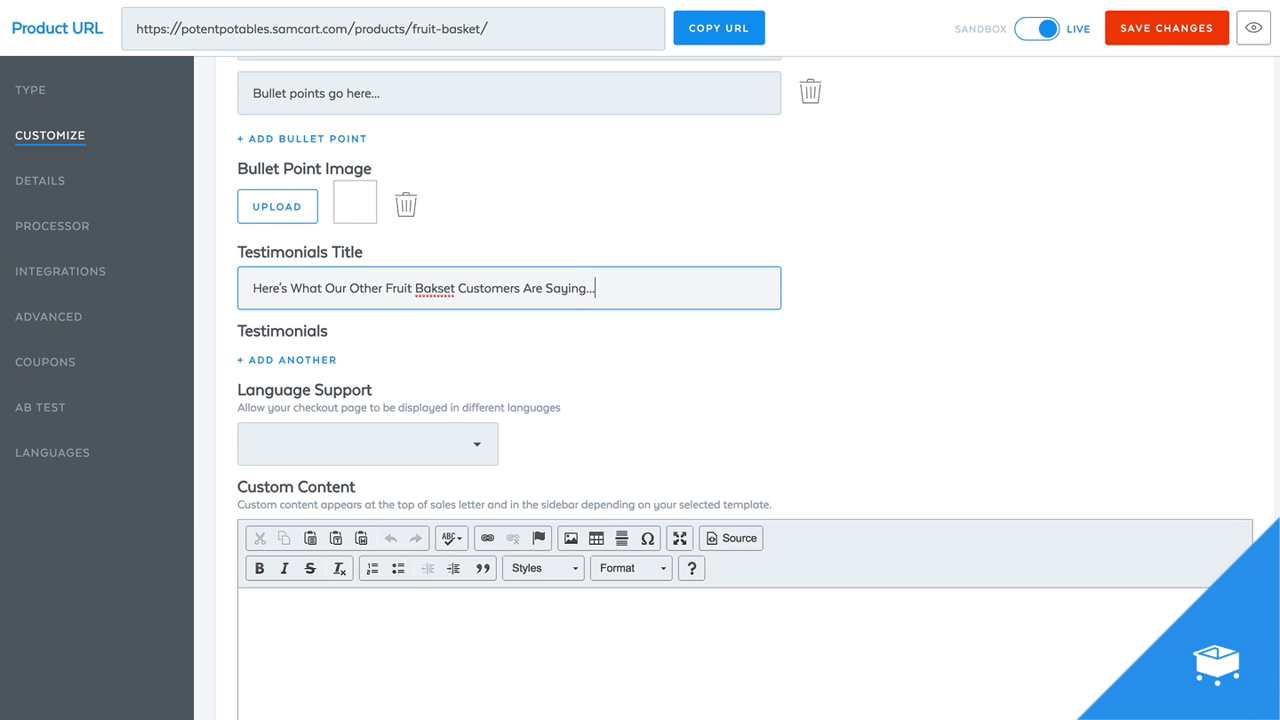
Correct the misspelled word in the testimonials title to "Basket"
right_click(433, 280)
key(Escape)
text(Basket)
Add three testimonials below the testimonials title, each reading "Testimonials go here..."
click(329, 360)
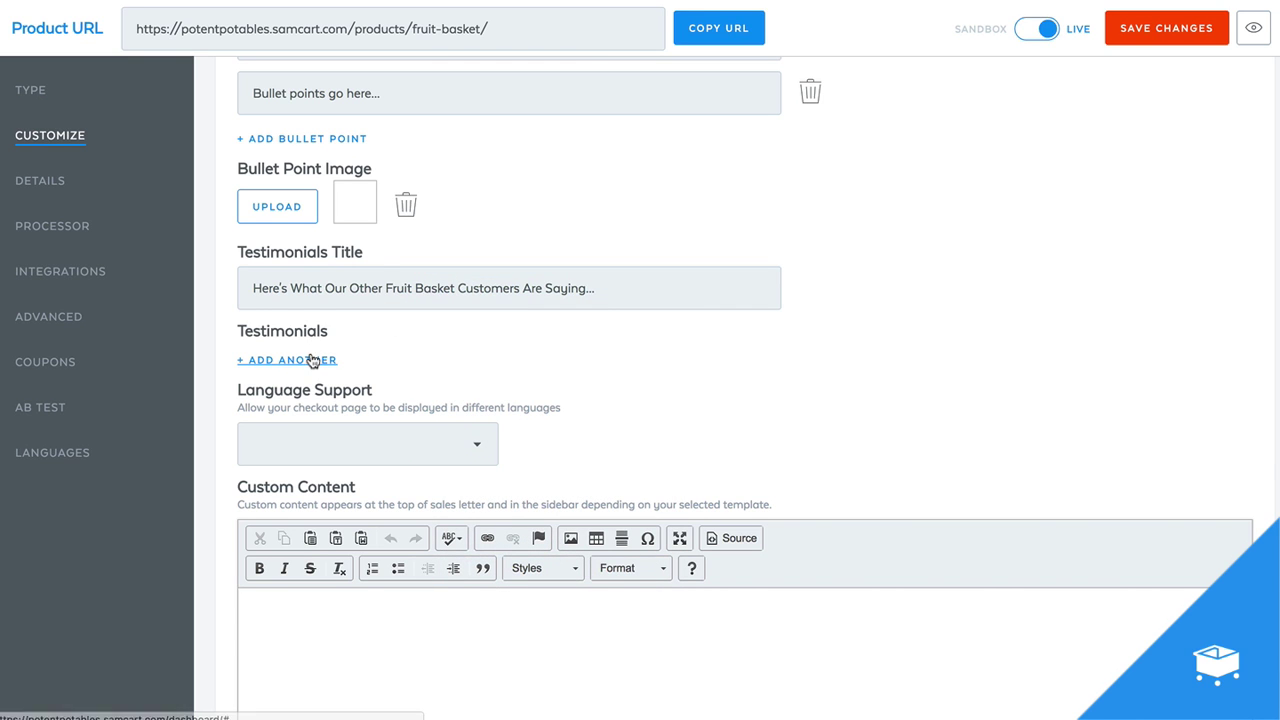
click(338, 371)
text(Testimonials go here...)
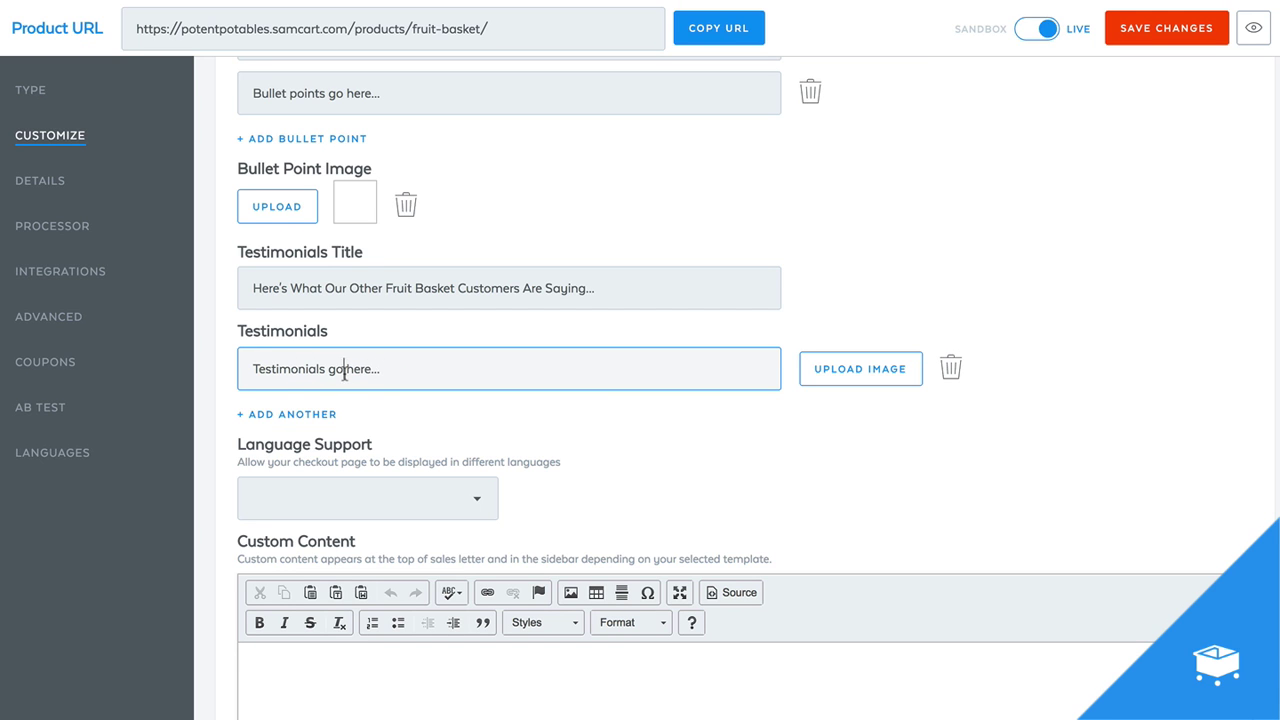
key(ctrl+a)
key(ctrl+c)
click(323, 414)
click(323, 422)
key(ctrl+v)
click(322, 465)
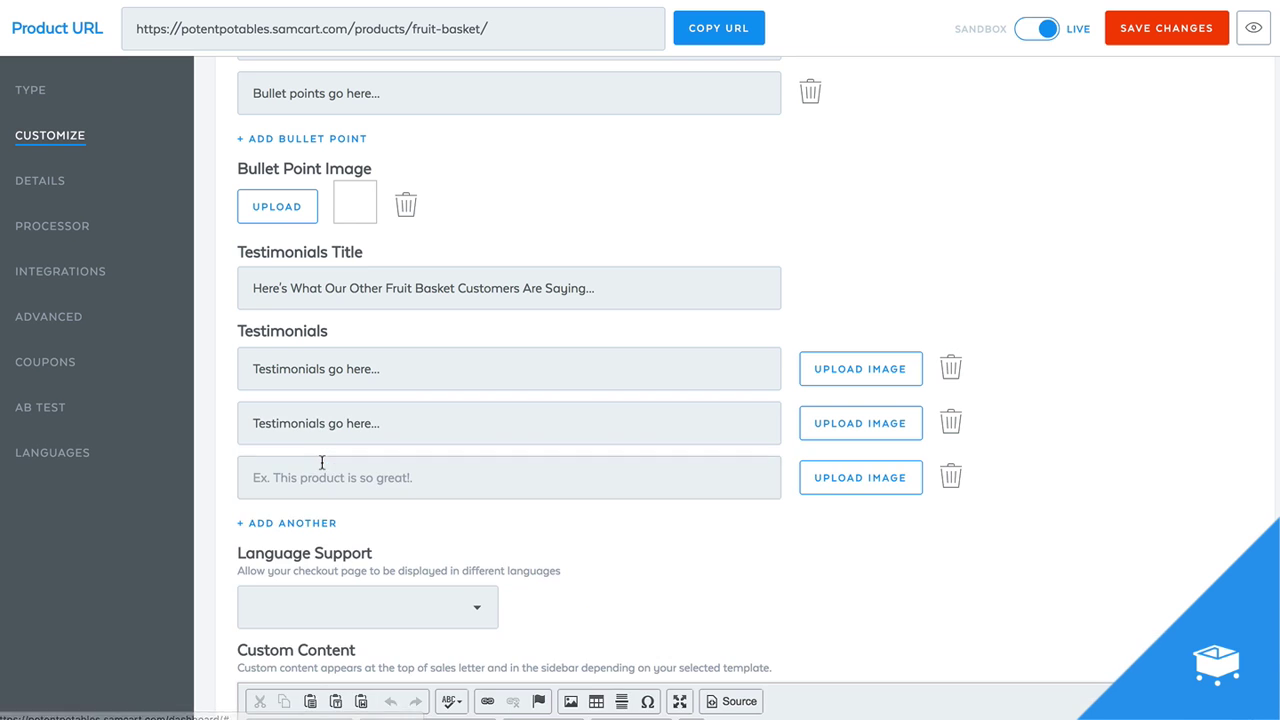
key(ctrl+v)
Set the product description to "Your product's description goes here..." with correct spelling and save the product changes
scroll(677, 271, down, 7)
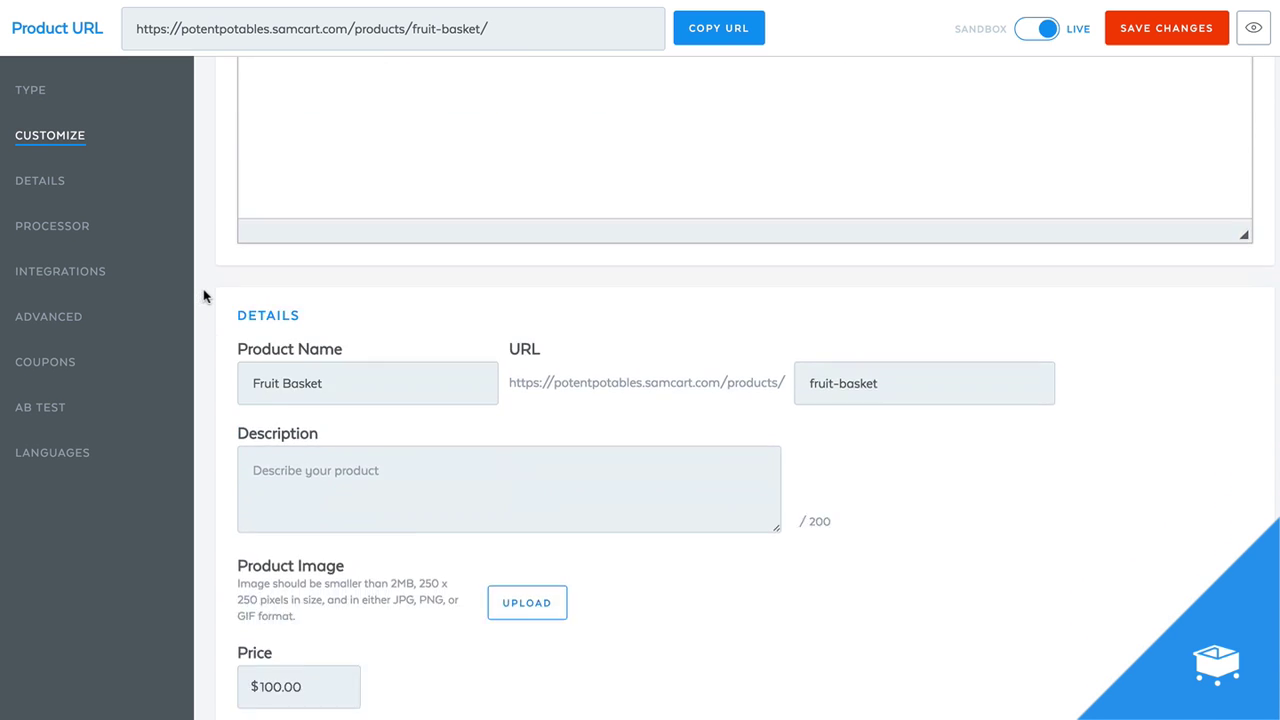
scroll(203, 296, down, 5)
scroll(443, 214, up, 1)
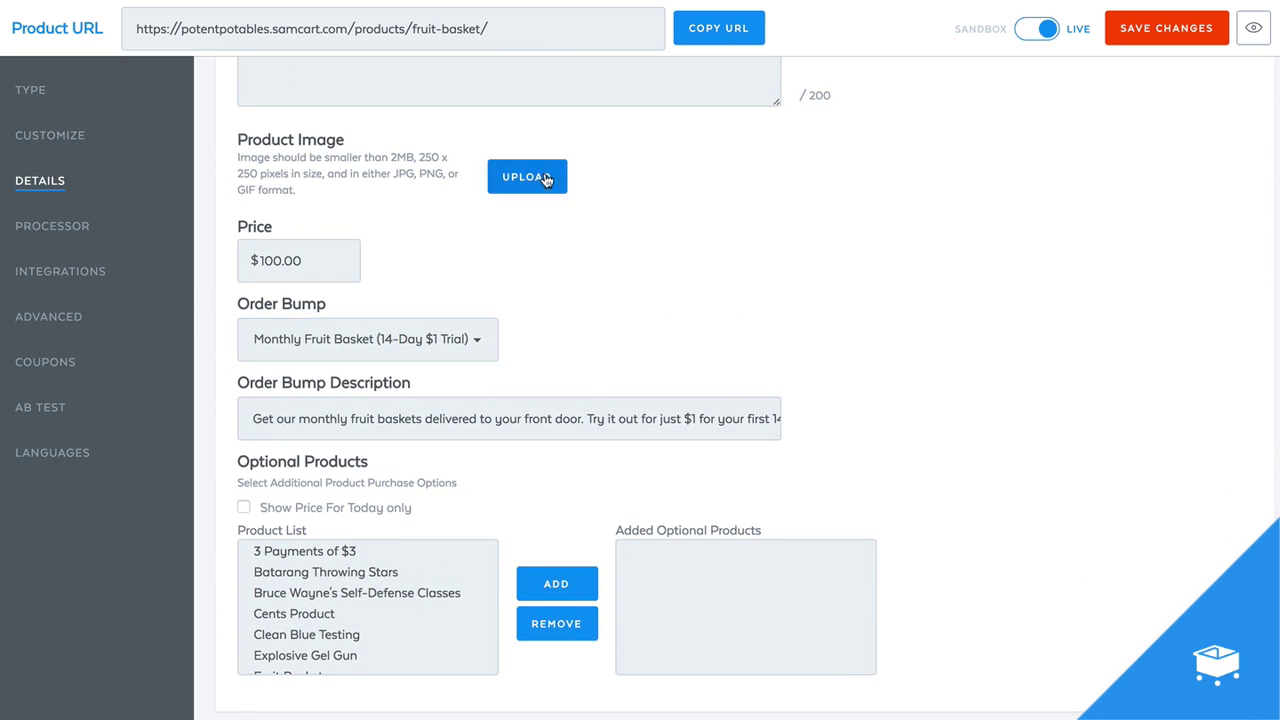
scroll(434, 177, up, 1)
click(434, 170)
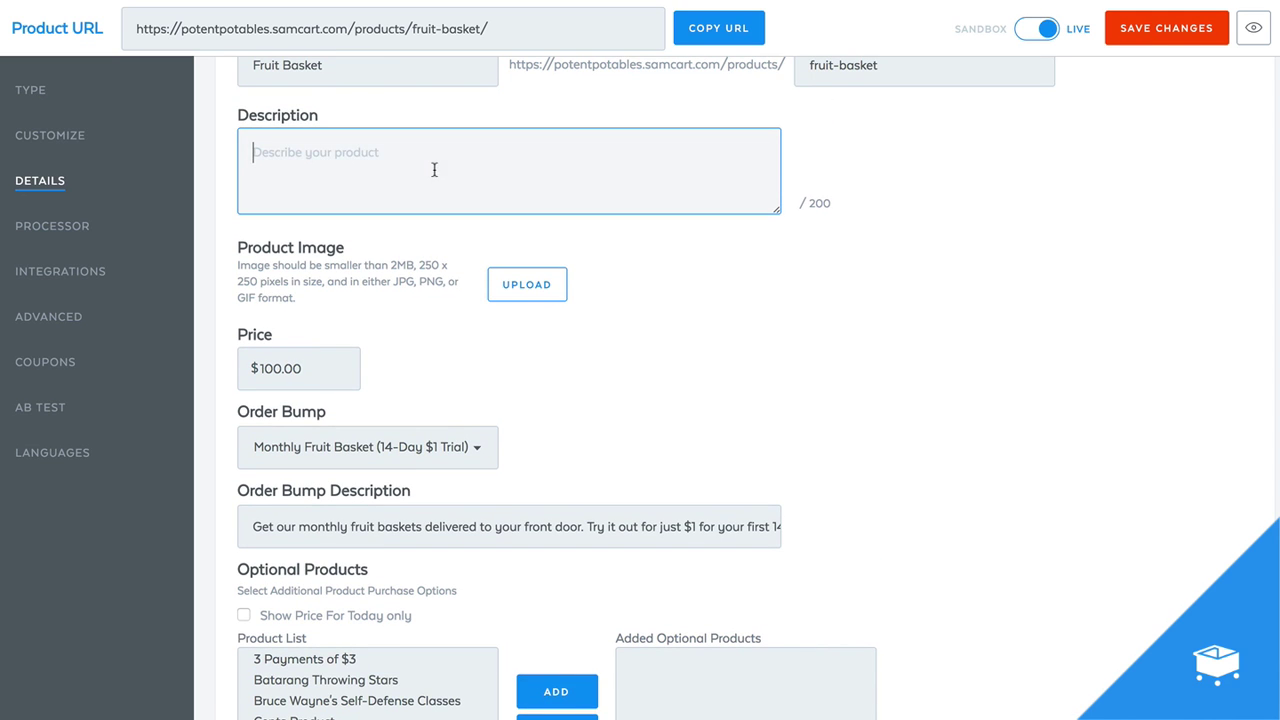
text(Your product)
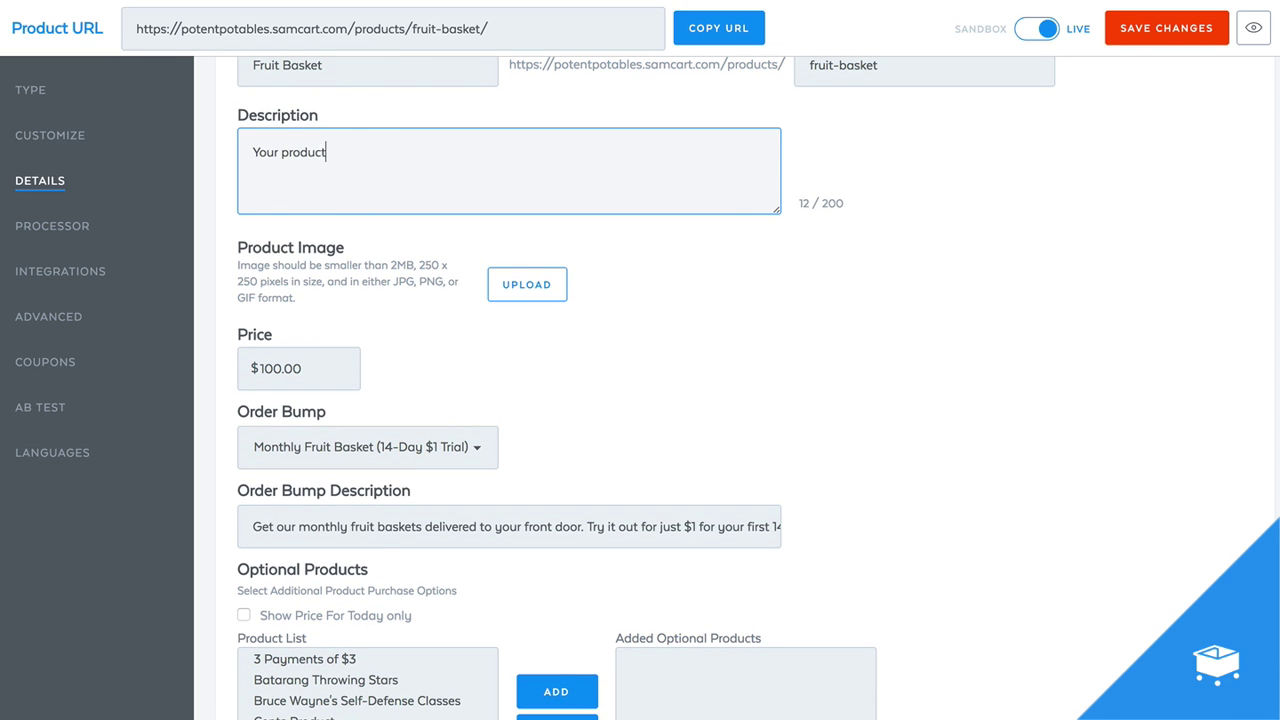
text('s derscritpion go)
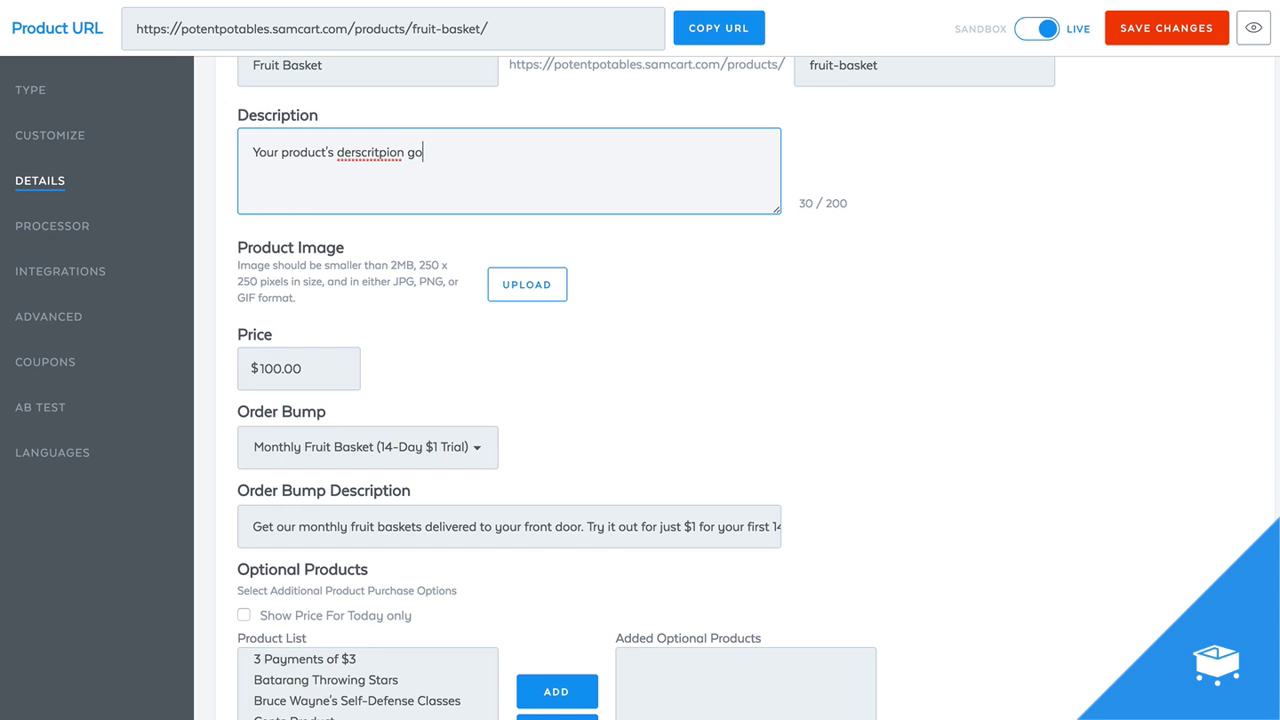
text(es here...)
right_click(377, 158)
click(425, 163)
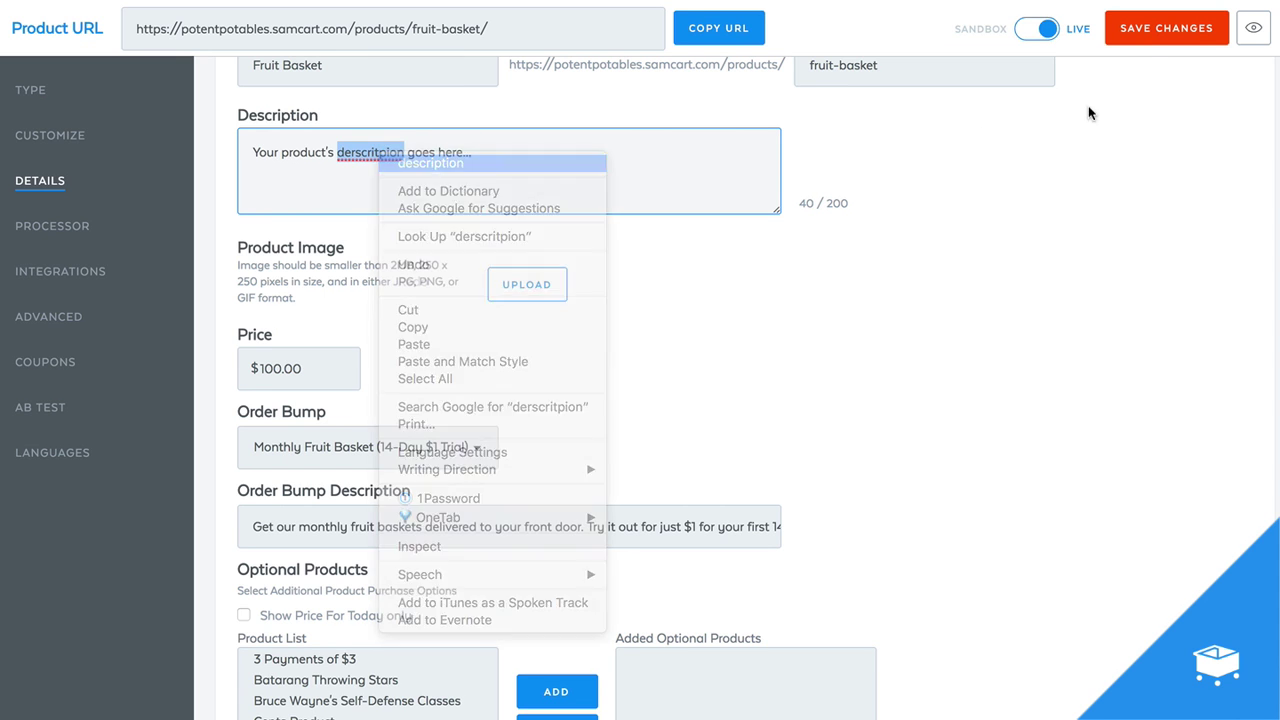
click(1166, 28)
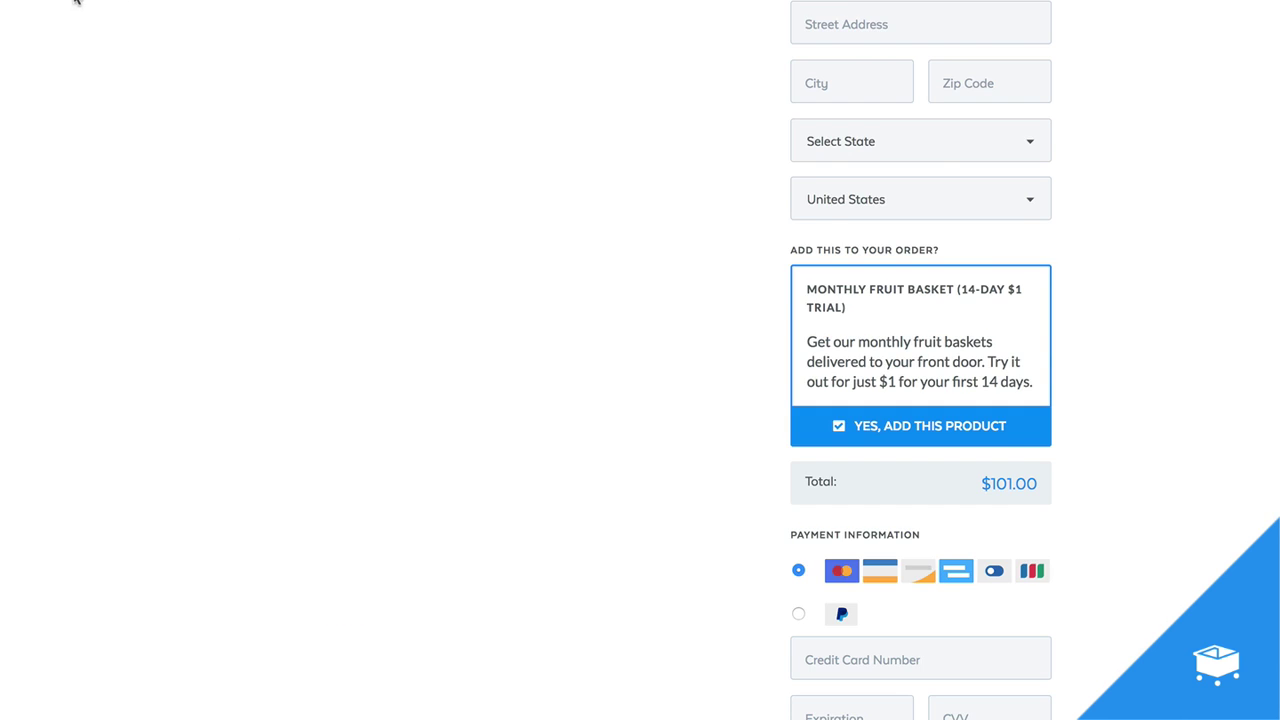
Review the finished checkout page's product description, bullet points, testimonials and guarantee
scroll(726, 297, up, 10)
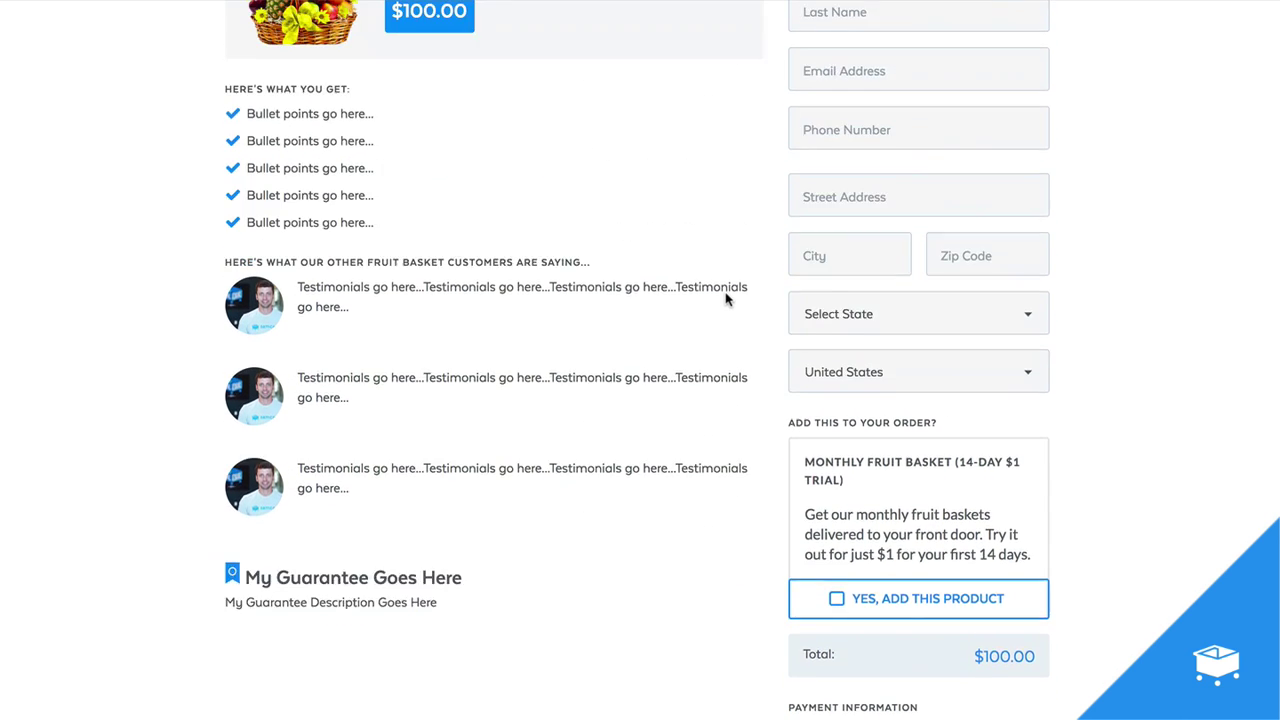
drag(240, 300, 469, 543)
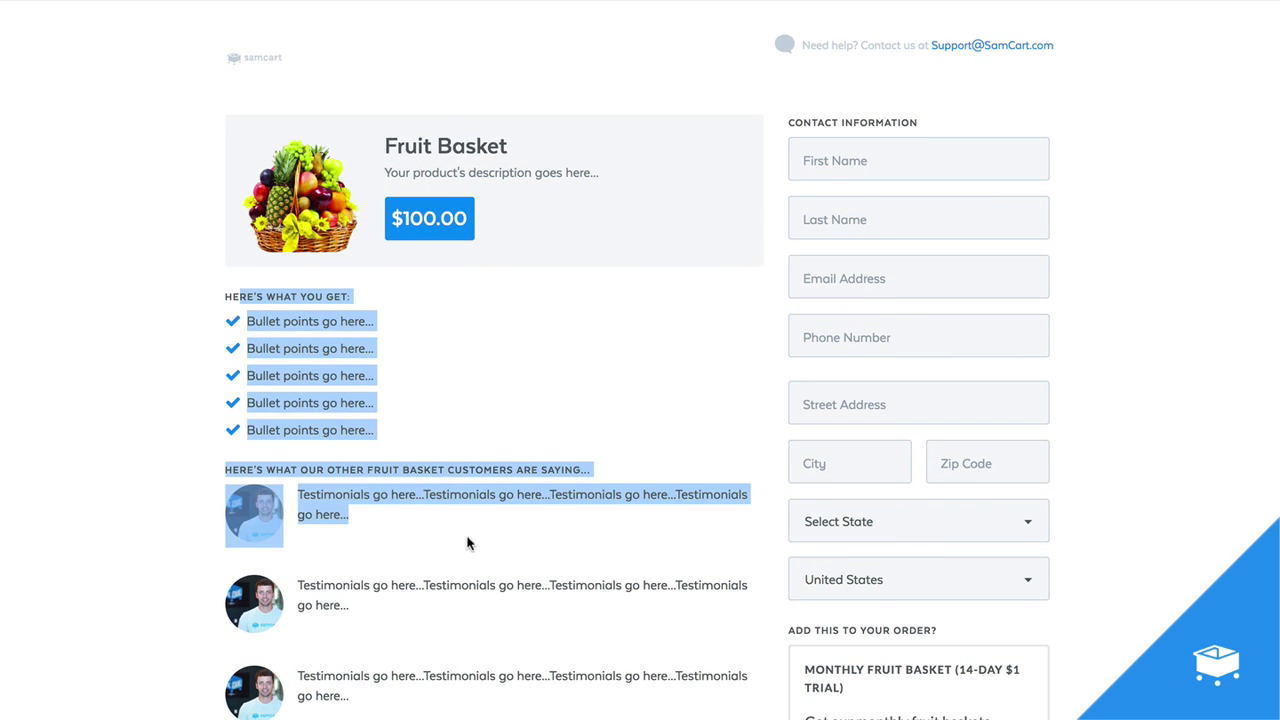
scroll(517, 437, down, 1)
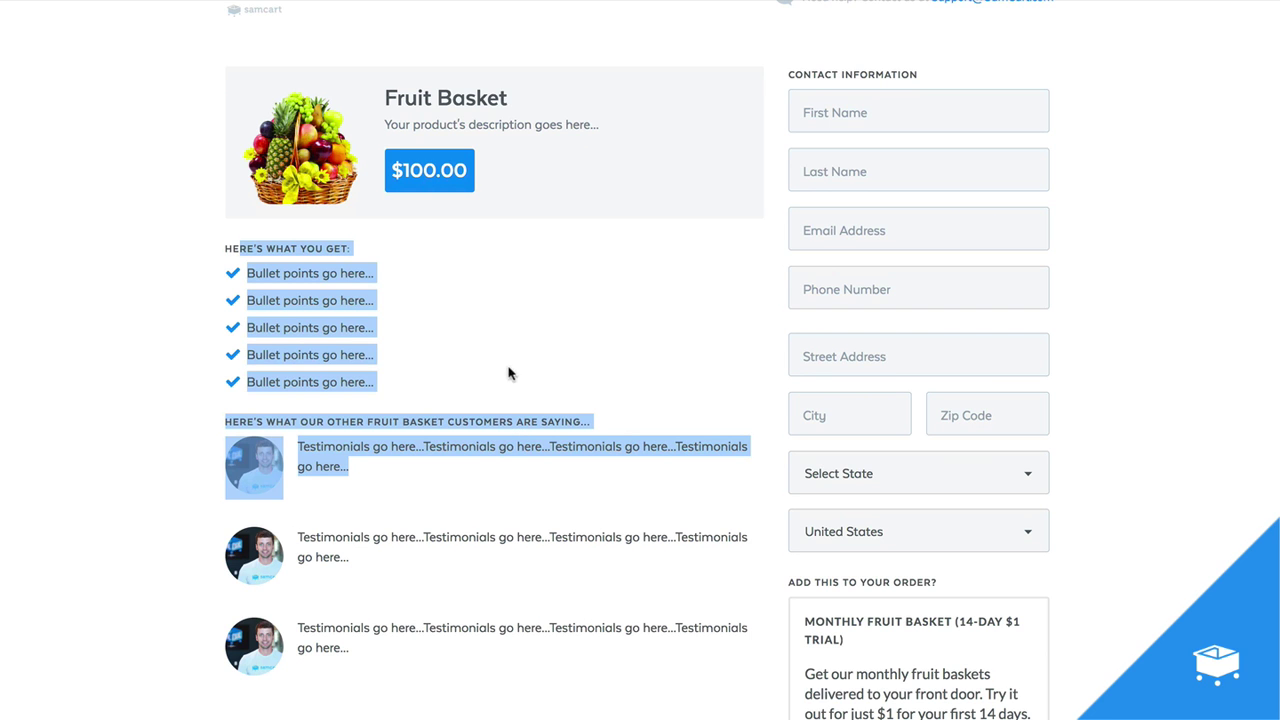
scroll(880, 345, down, 5)
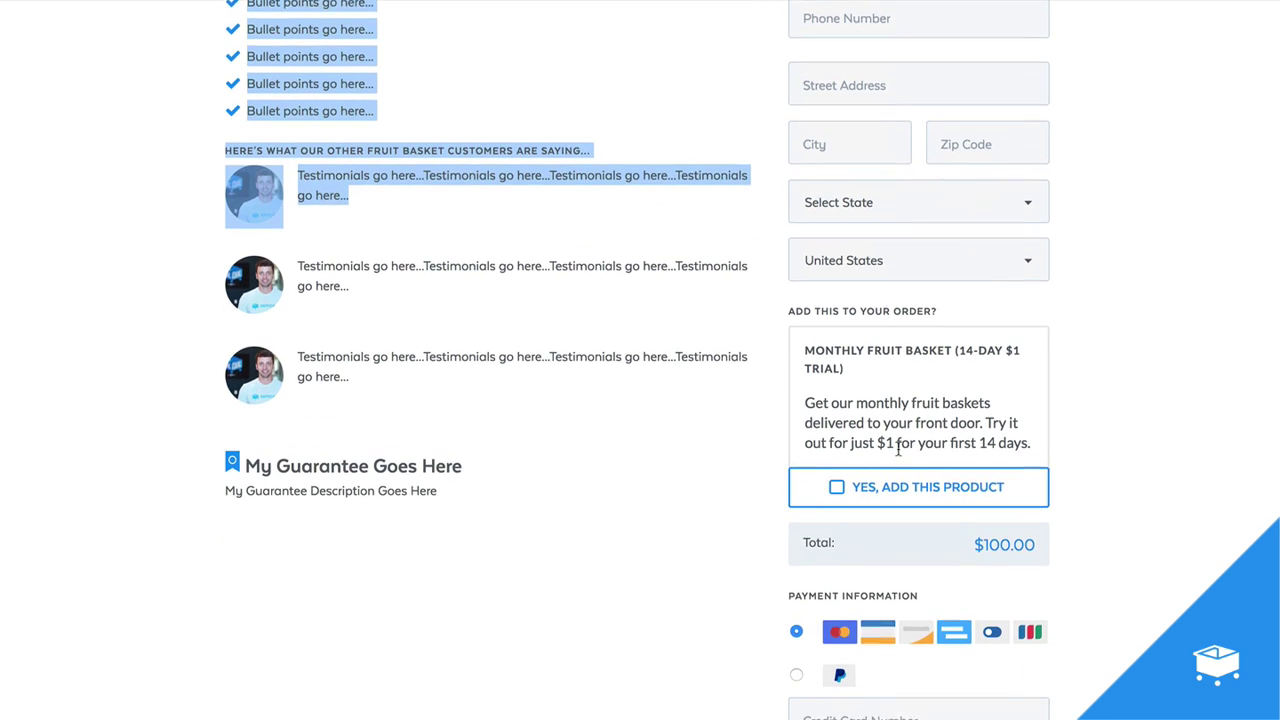
Add the Monthly Fruit Basket (14-Day $1 Trial) order bump to the order and check the order total
click(915, 470)
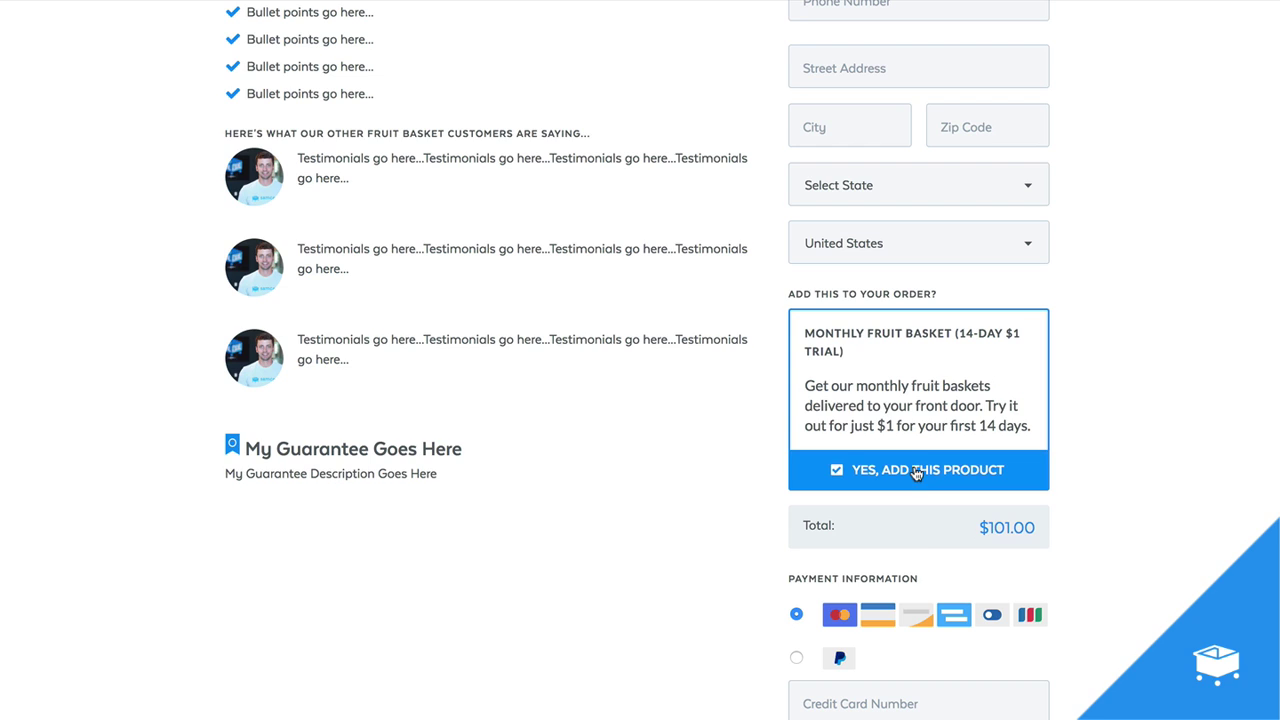
drag(980, 527, 1029, 530)
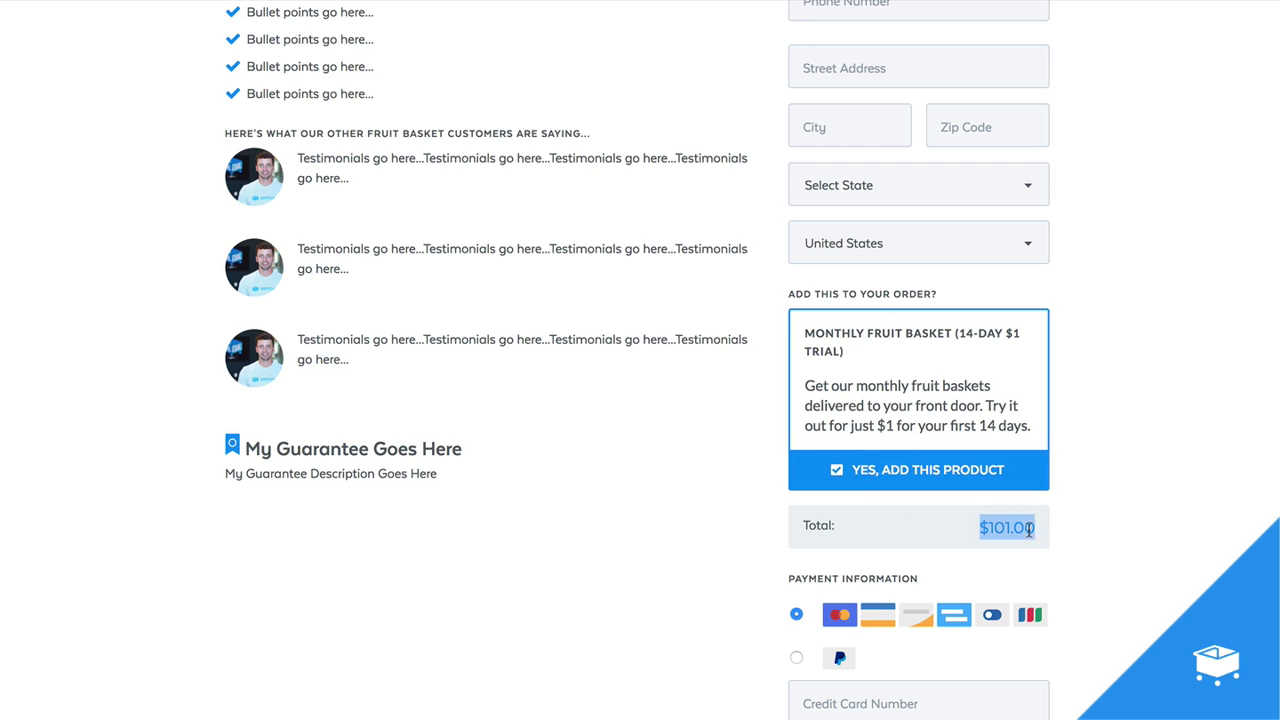
click(878, 470)
click(878, 470)
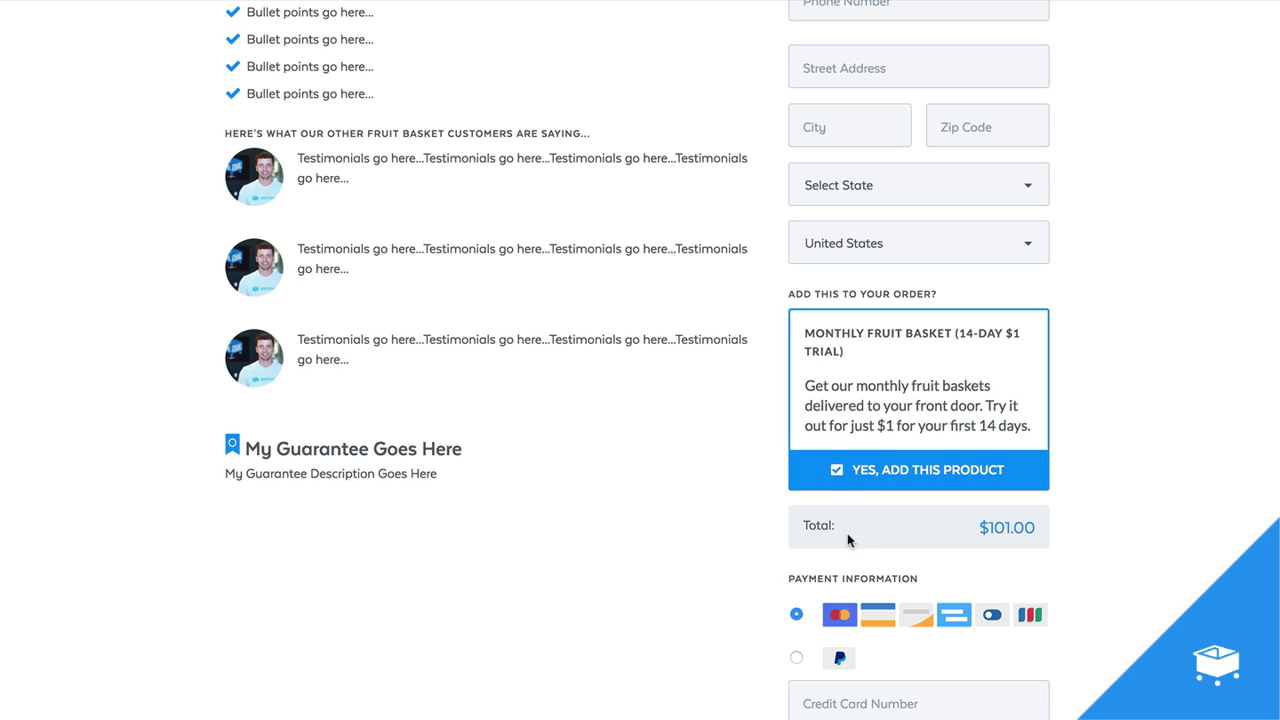
Examine the card and PayPal payment options and switch the monthly fruit basket order bump off and on again
scroll(830, 571, down, 1)
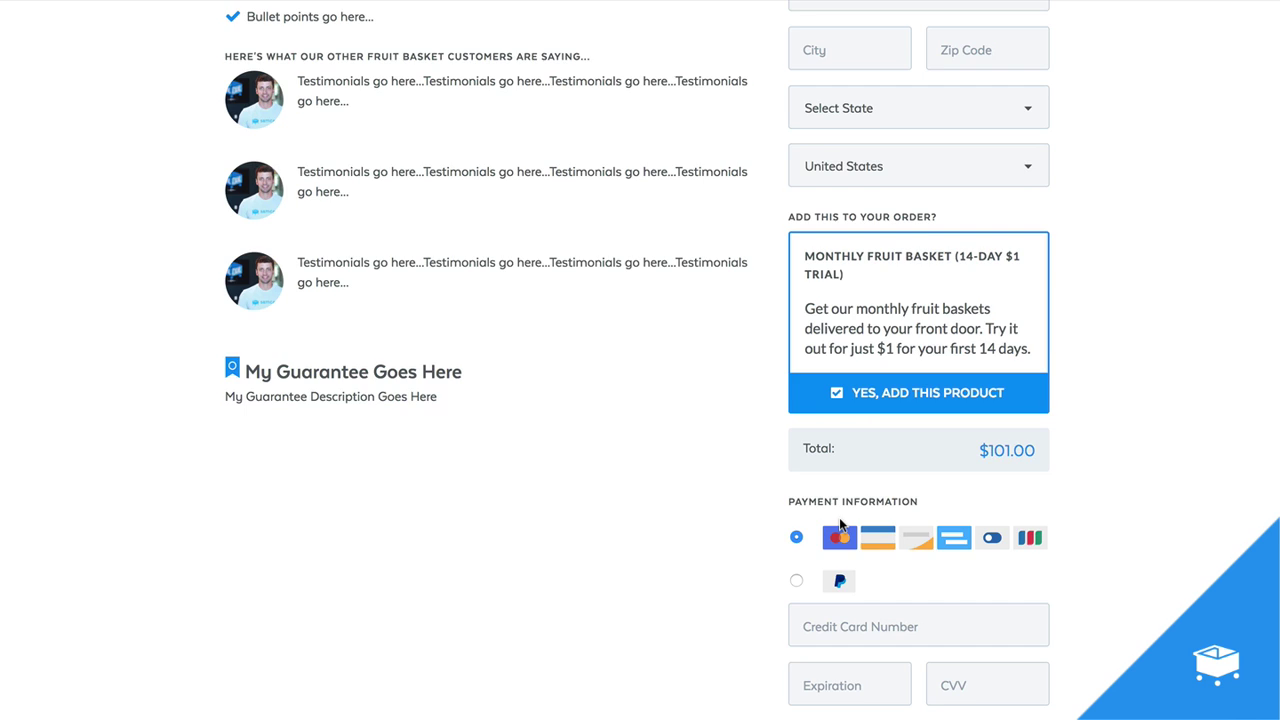
scroll(839, 520, down, 1)
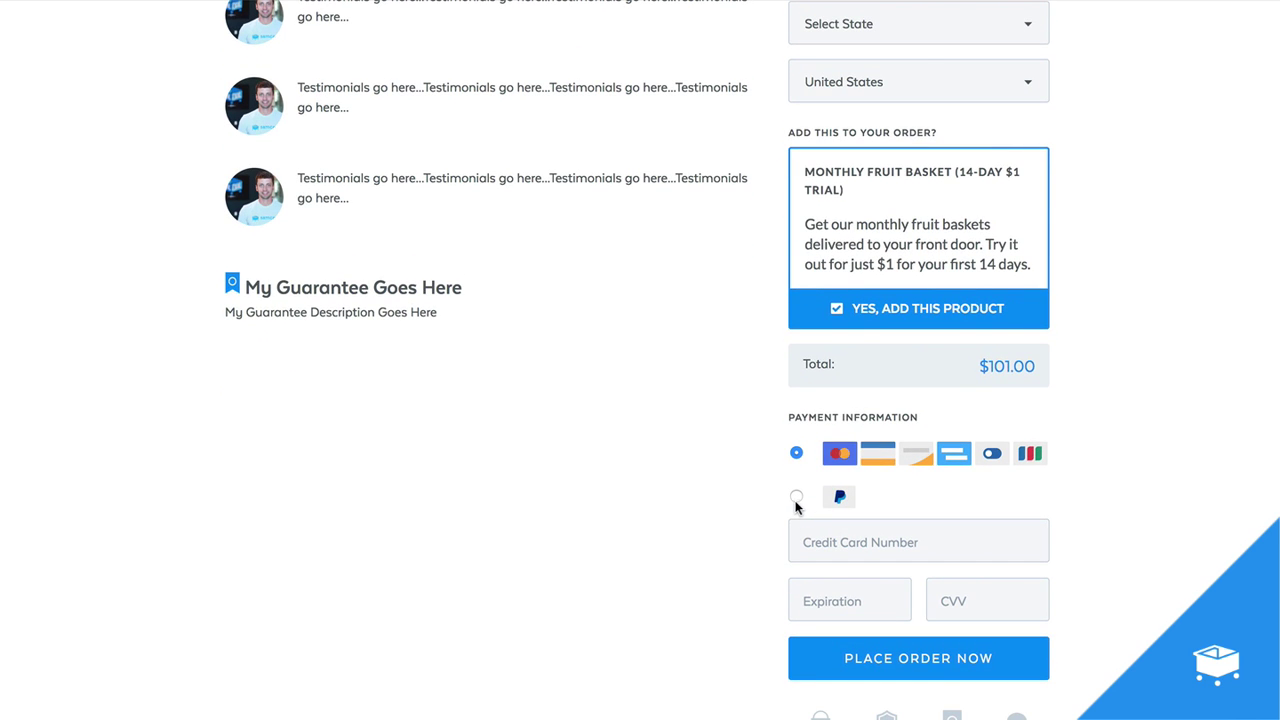
click(796, 503)
click(796, 494)
click(895, 303)
click(895, 303)
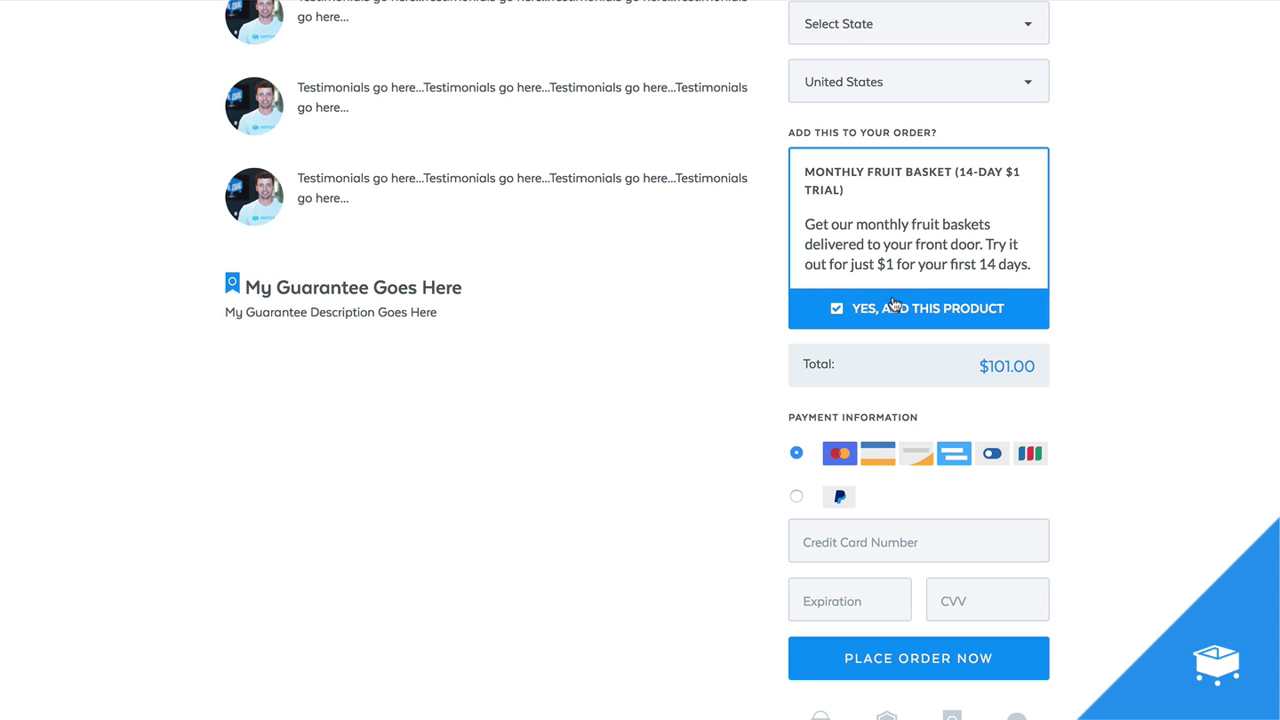